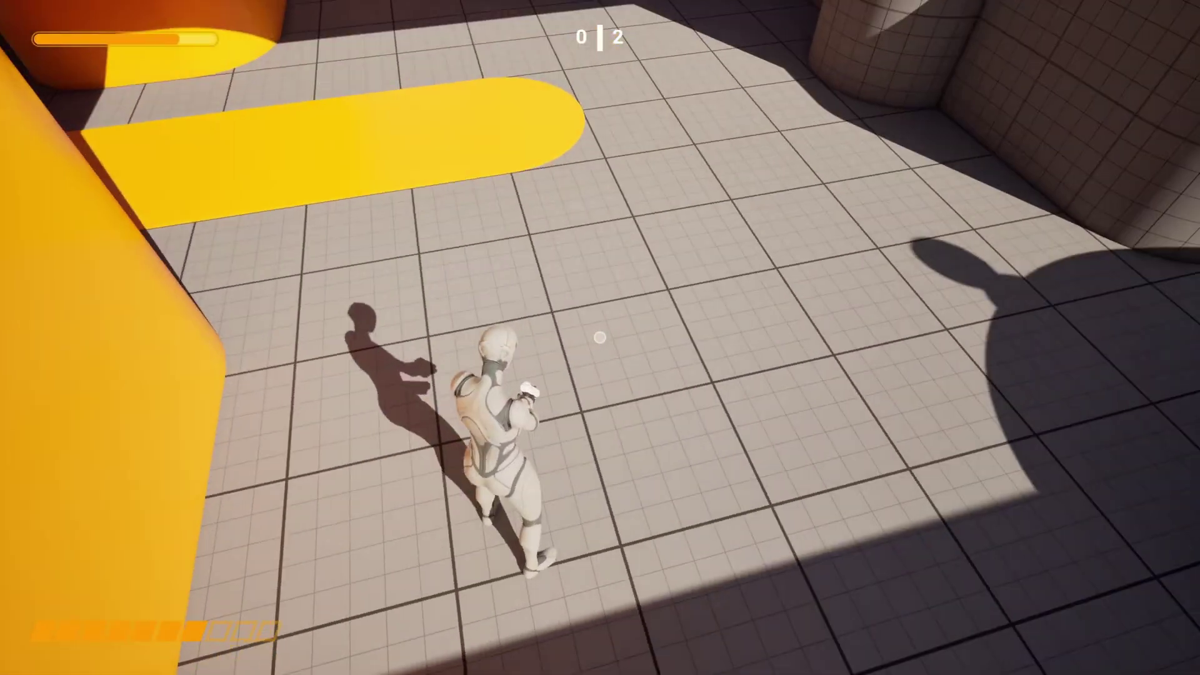
key(w)
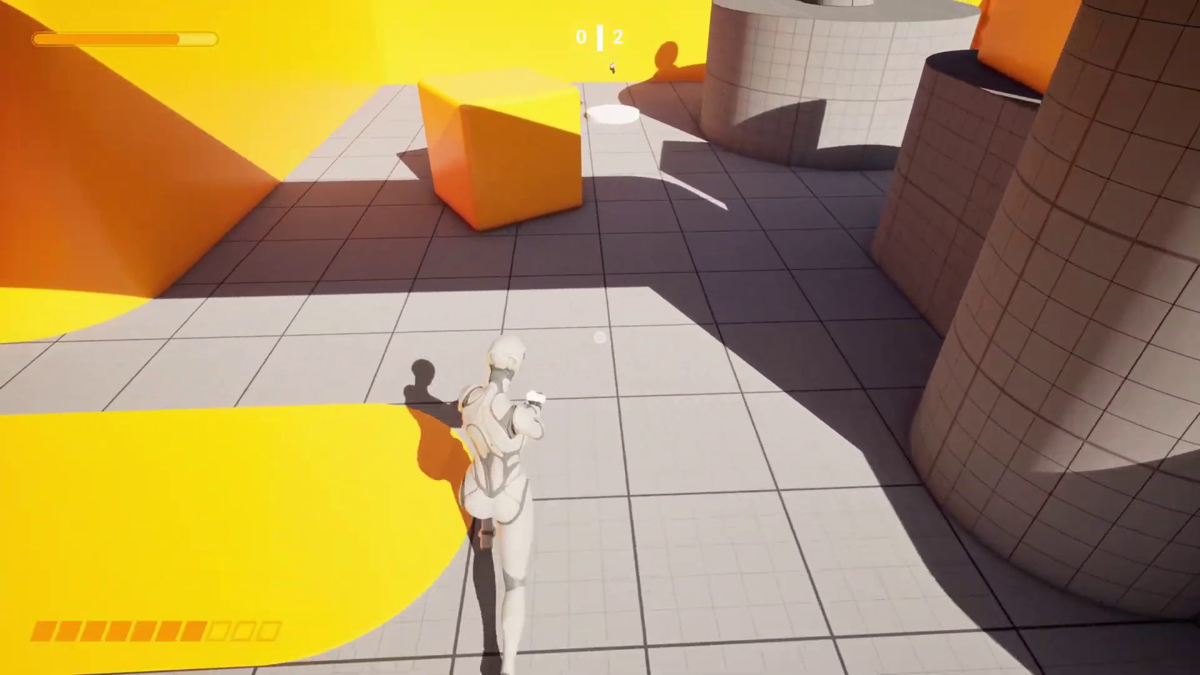
key(w)
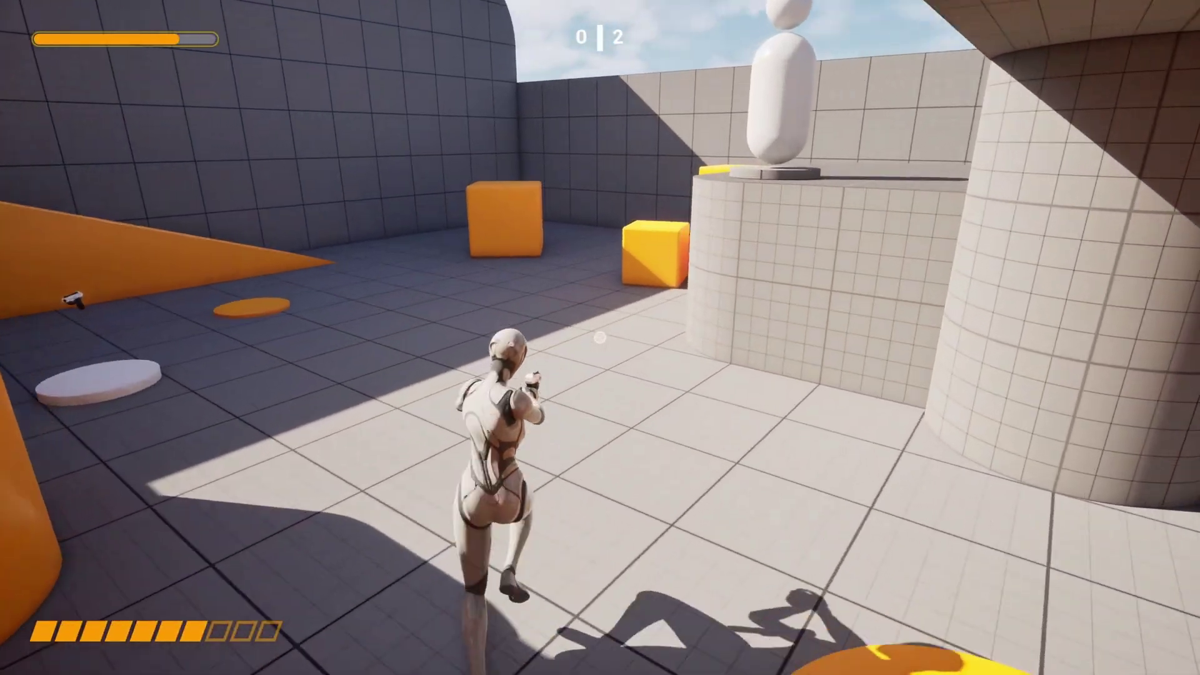
key(w)
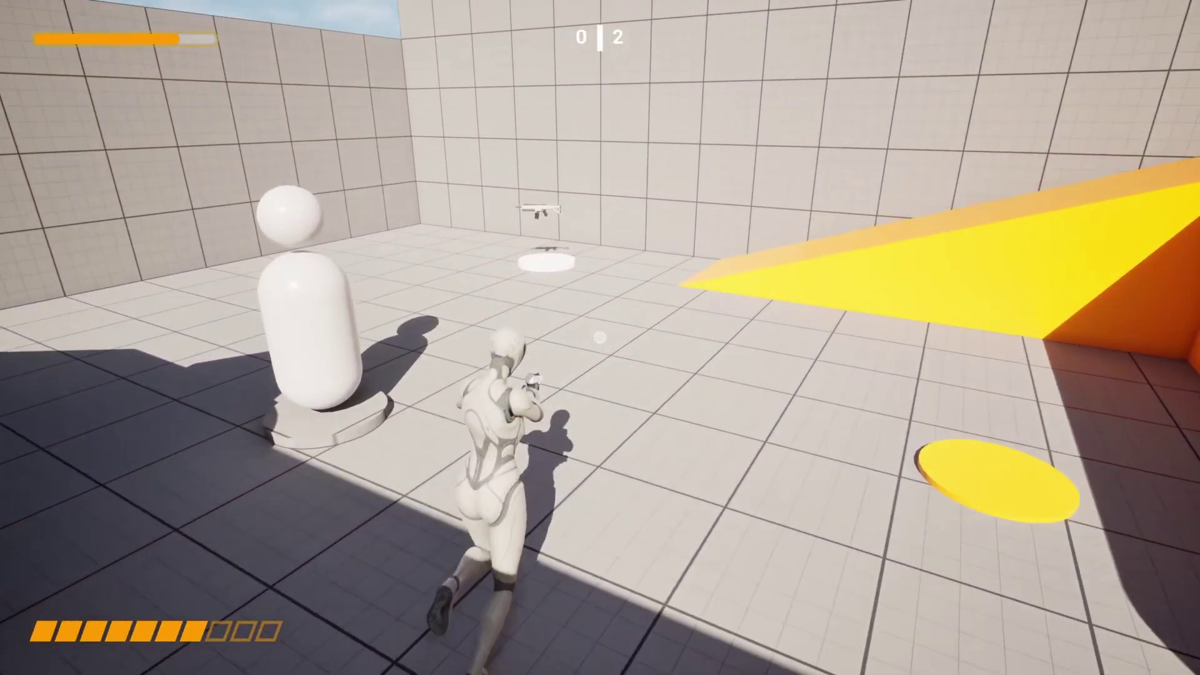
key(w)
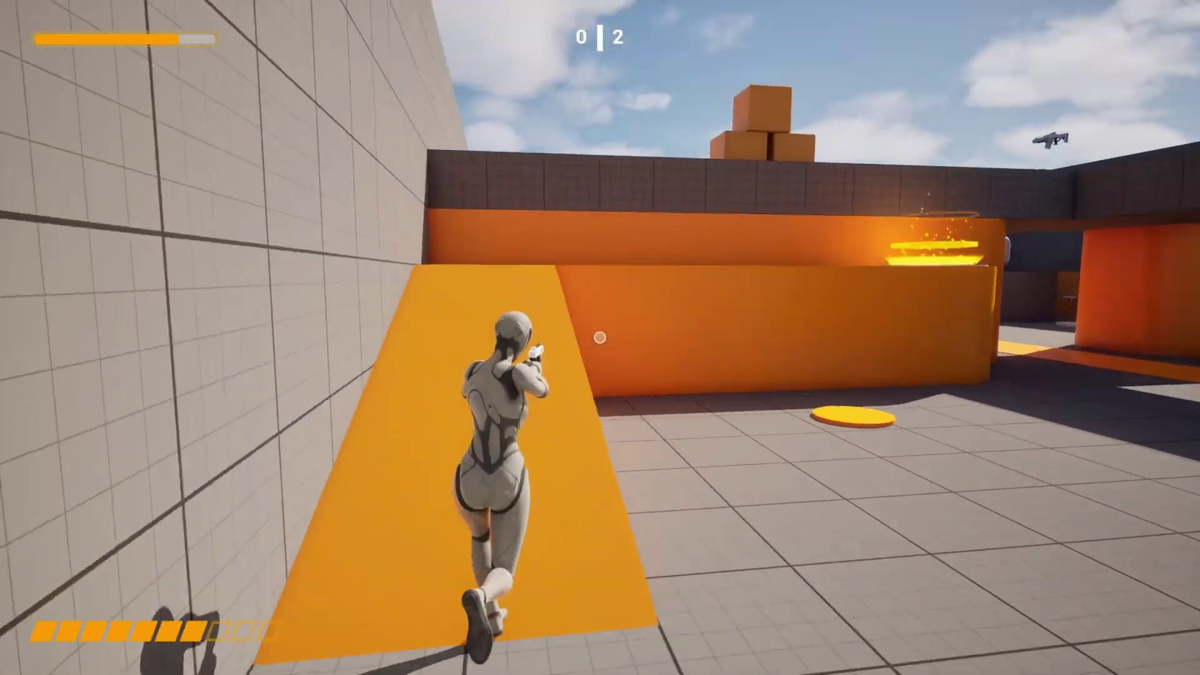
key(w)
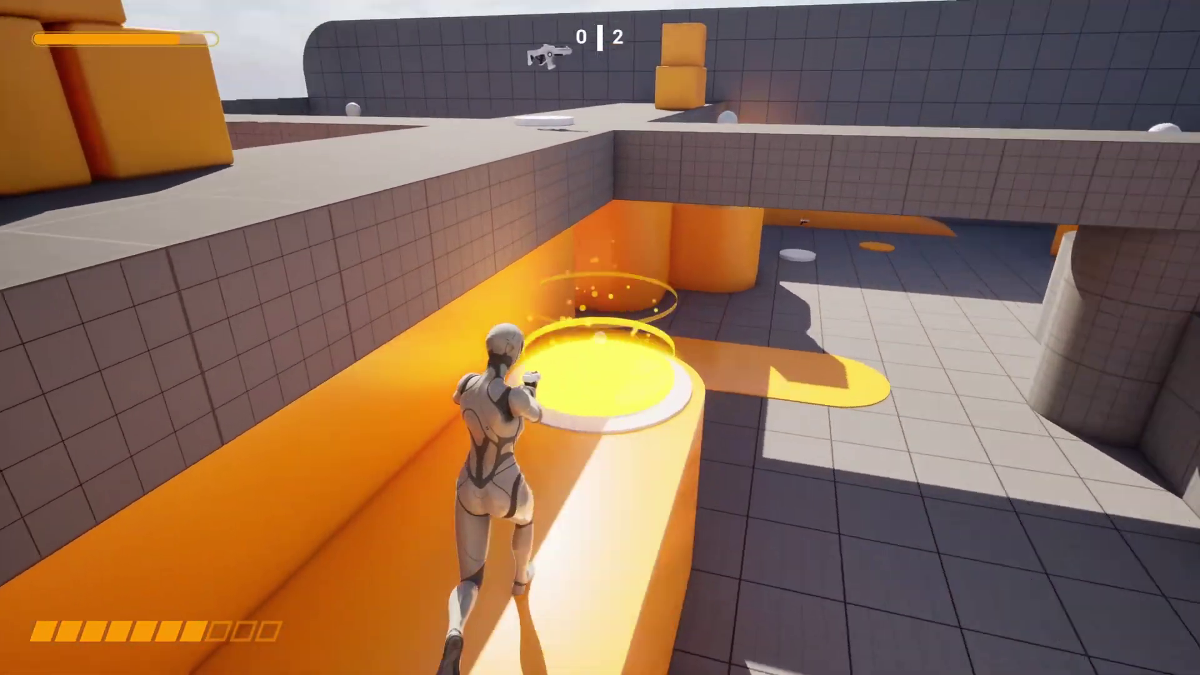
key(w)
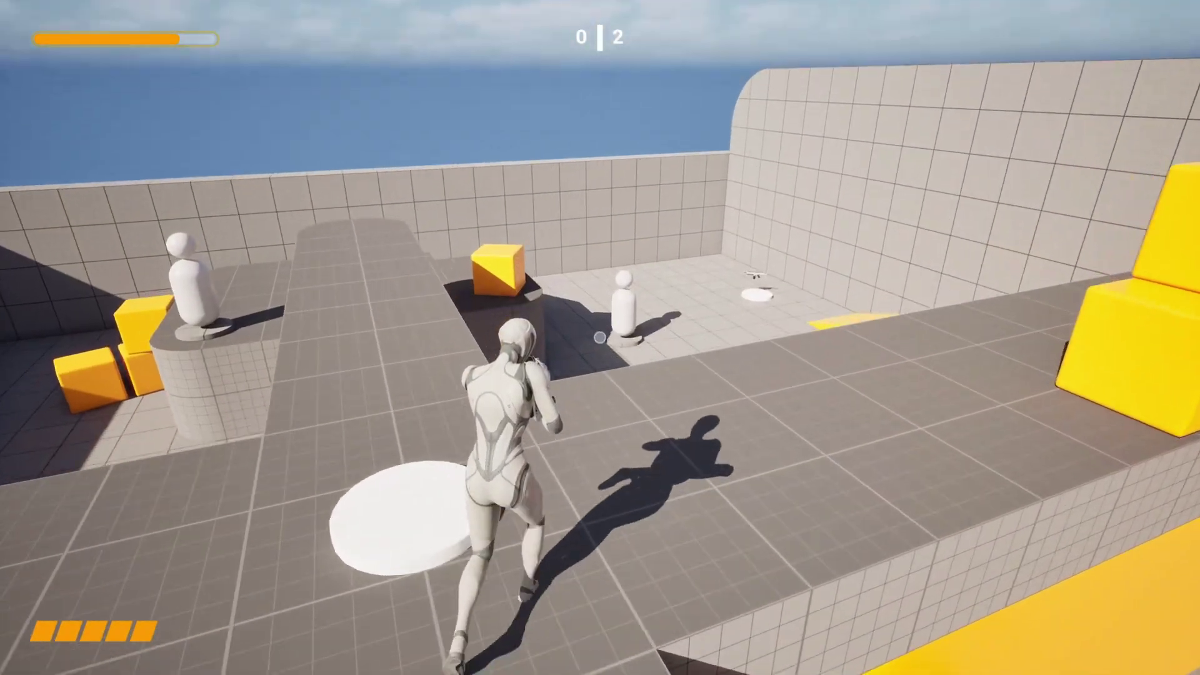
key(w)
click(599, 337)
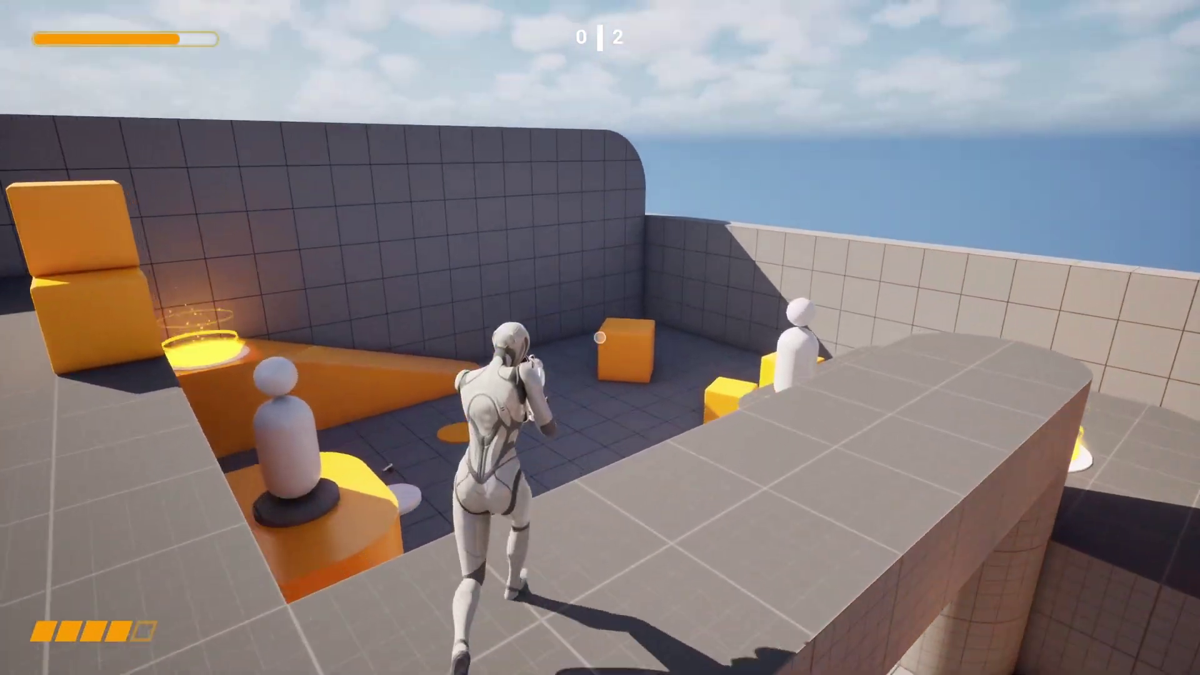
key(w)
click(599, 337)
click(599, 337)
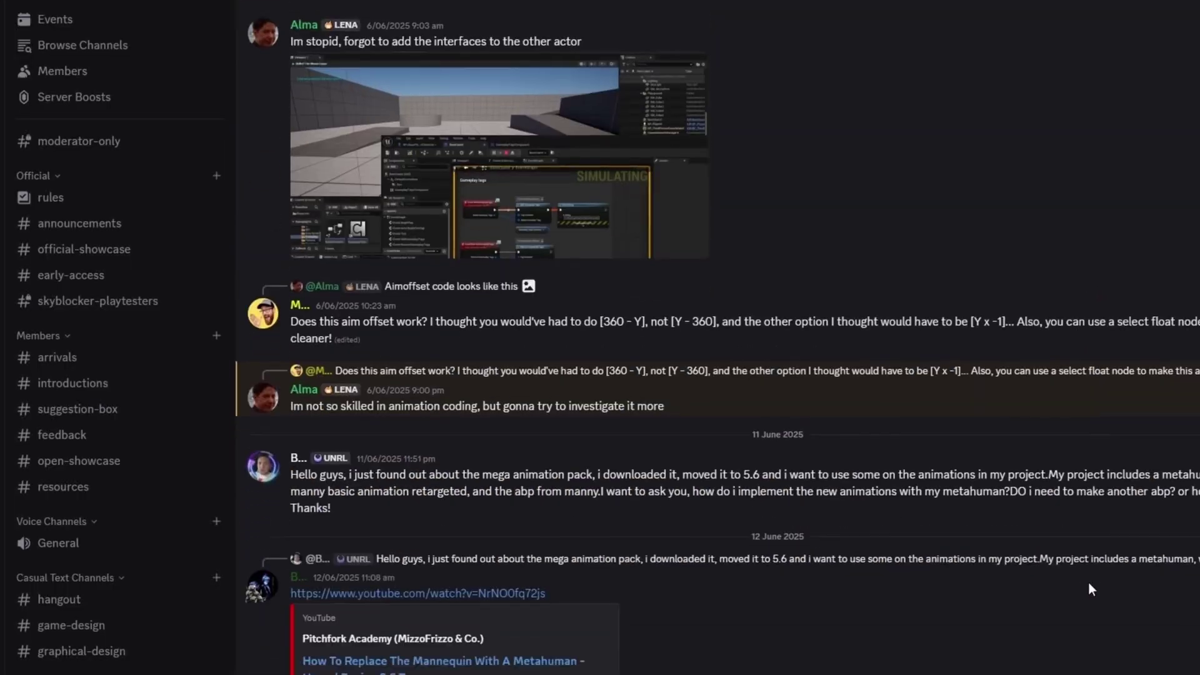
Step: Switch to the Discord server and skim the members' messages in its channels, including introductions and hangout
scroll(1089, 582, down, 10)
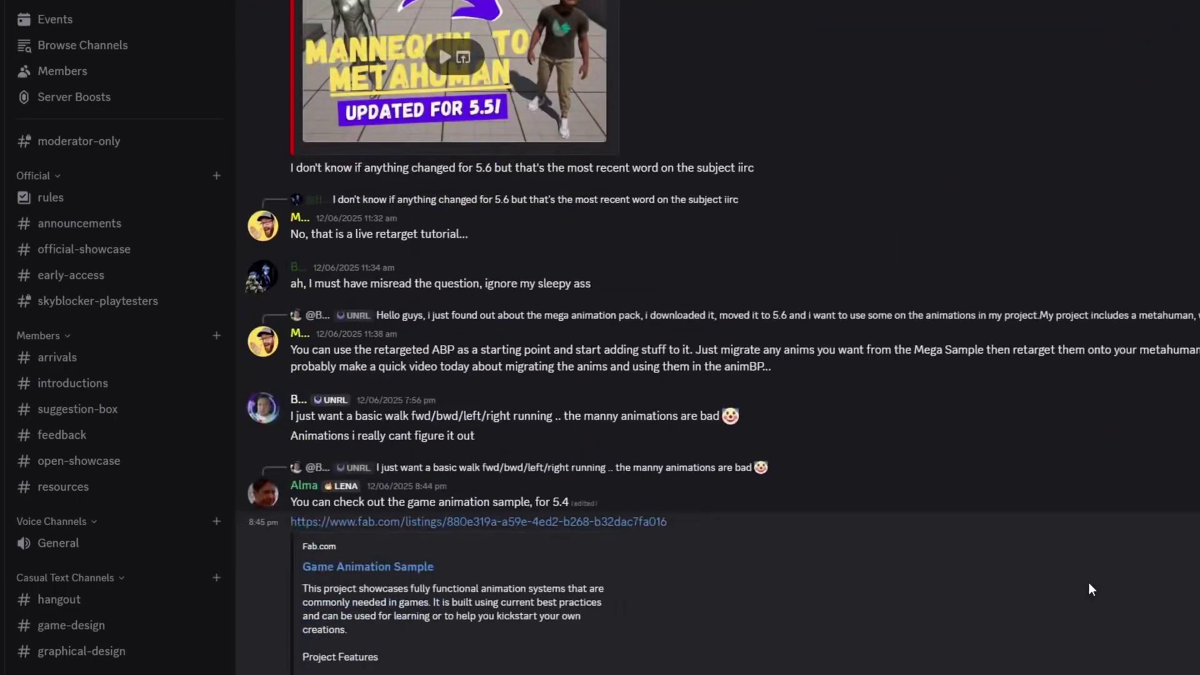
click(72, 382)
scroll(744, 338, down, 20)
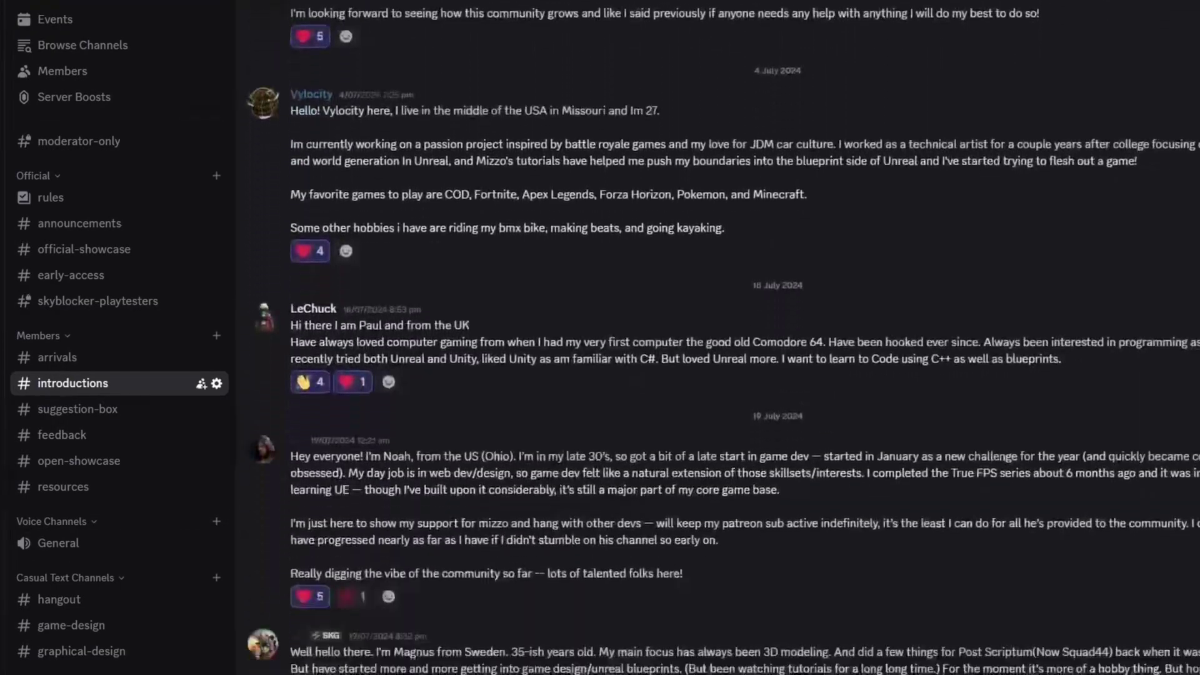
scroll(744, 338, down, 20)
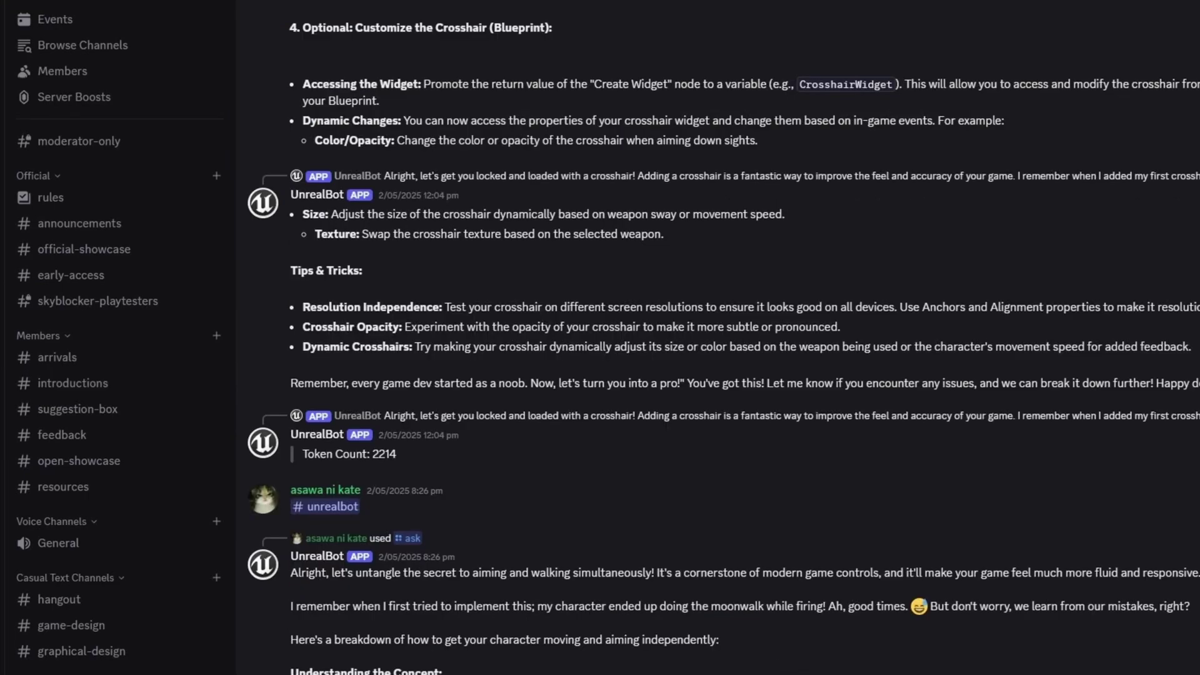
scroll(743, 337, down, 10)
scroll(743, 337, down, 14)
scroll(744, 338, down, 7)
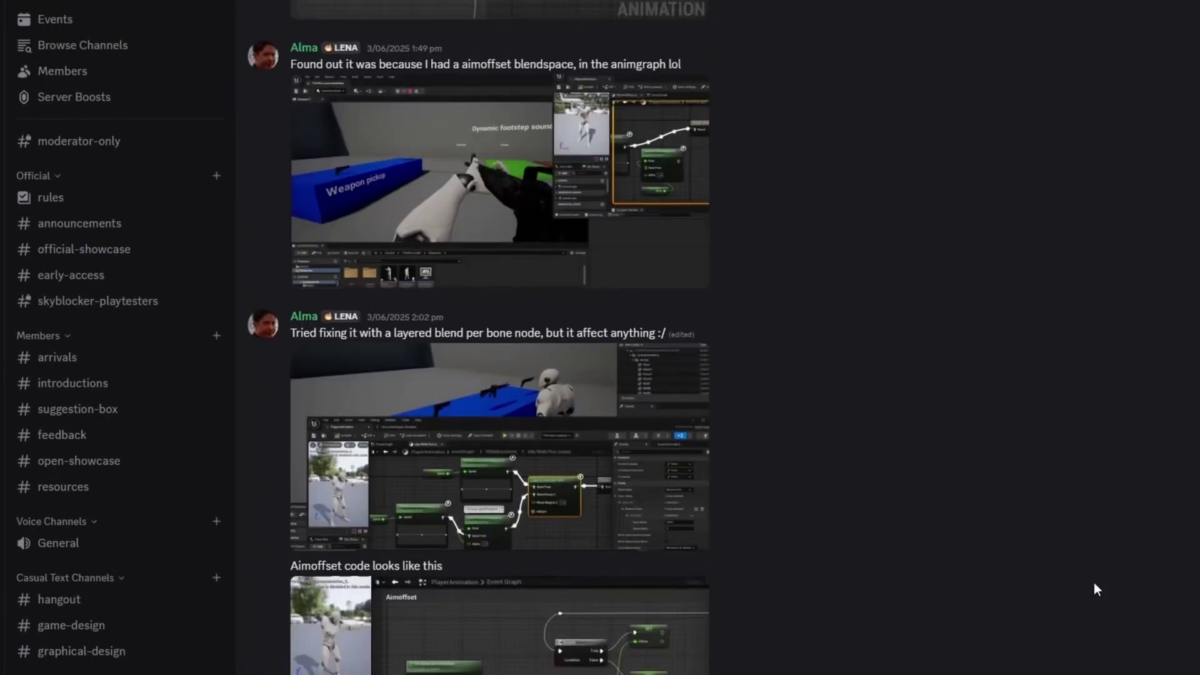
scroll(1094, 582, down, 3)
scroll(1088, 584, down, 20)
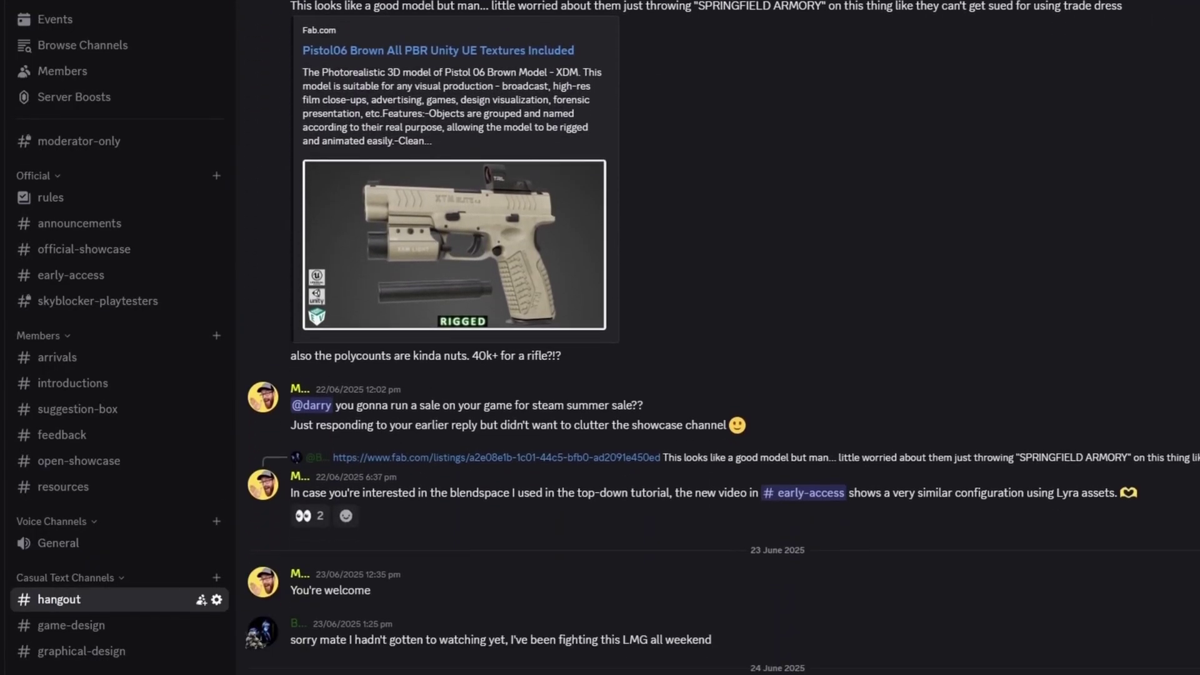
scroll(718, 337, down, 20)
scroll(718, 338, down, 20)
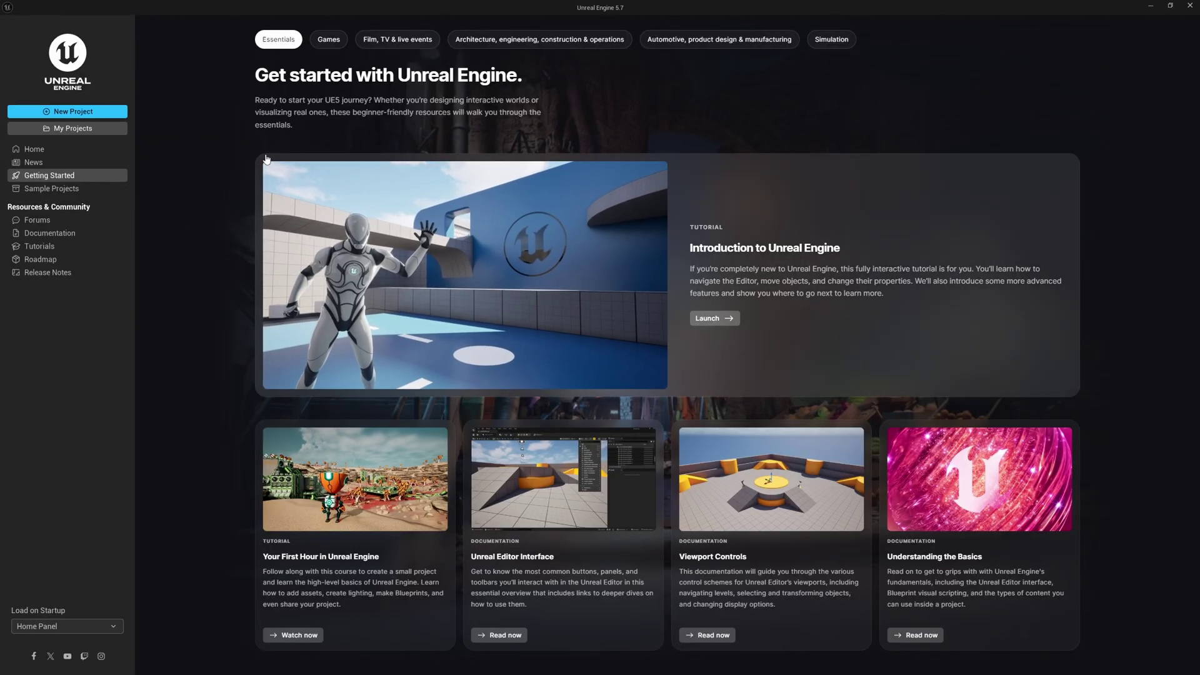
Step: In Unreal Engine 5.7, create a new Blueprint project from the First Person games template with the Arena Shooter variant
click(65, 112)
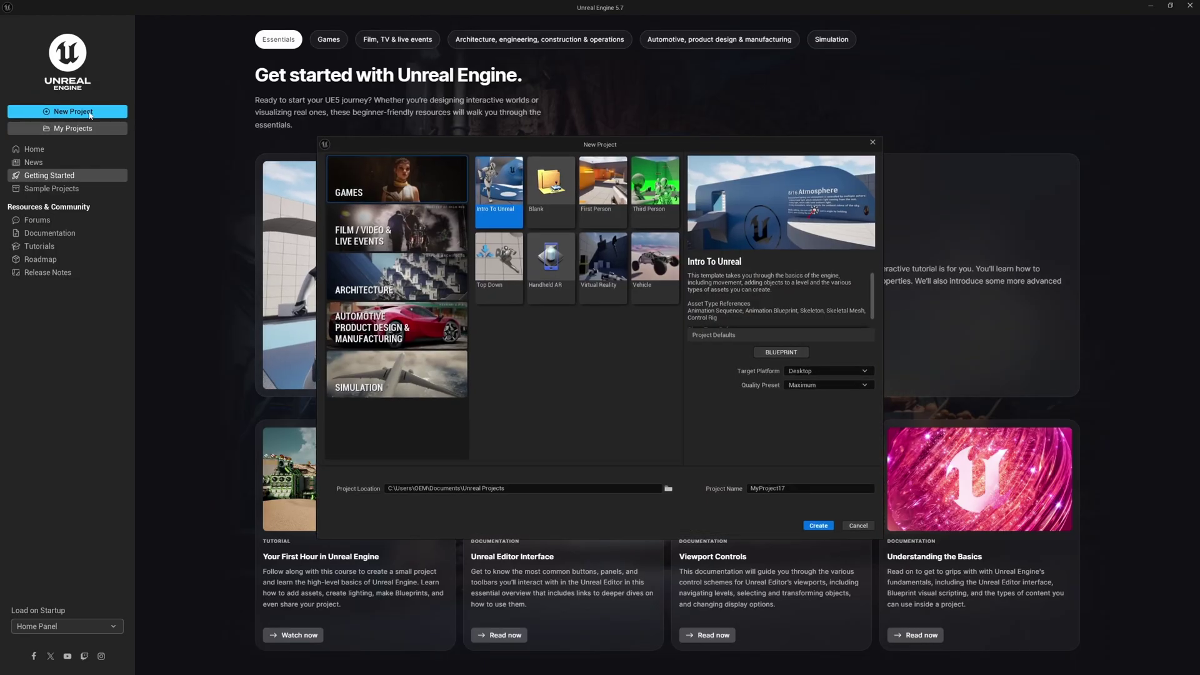
click(615, 208)
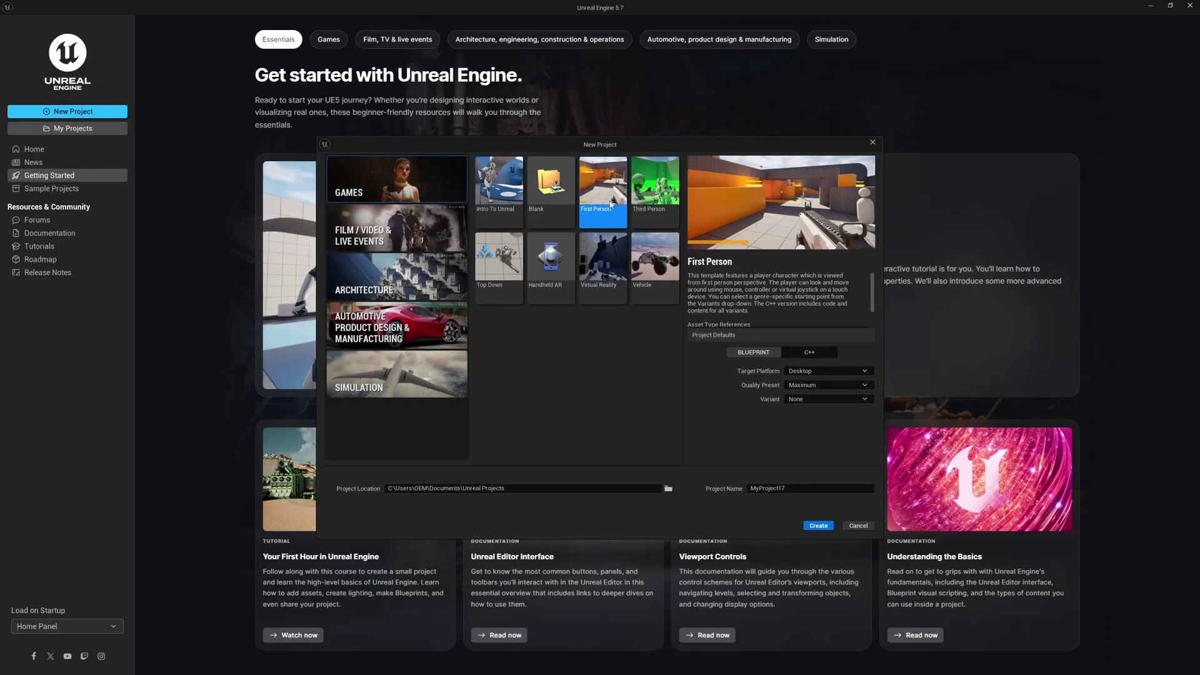
click(795, 400)
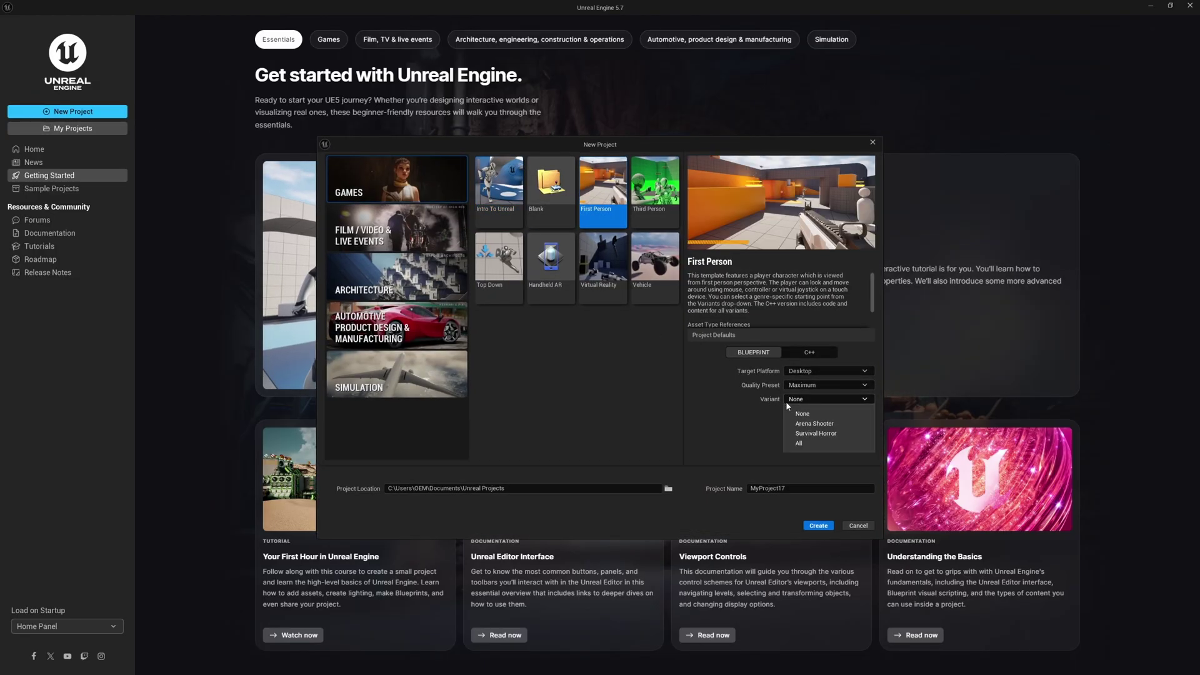
click(806, 424)
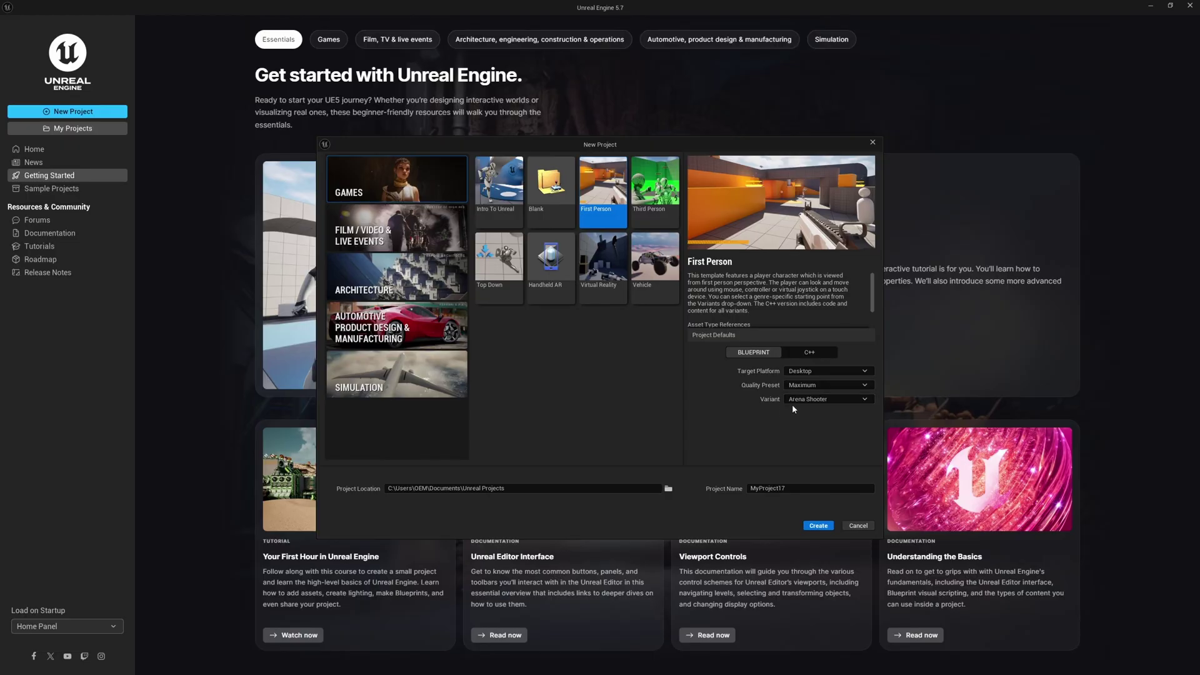
click(816, 527)
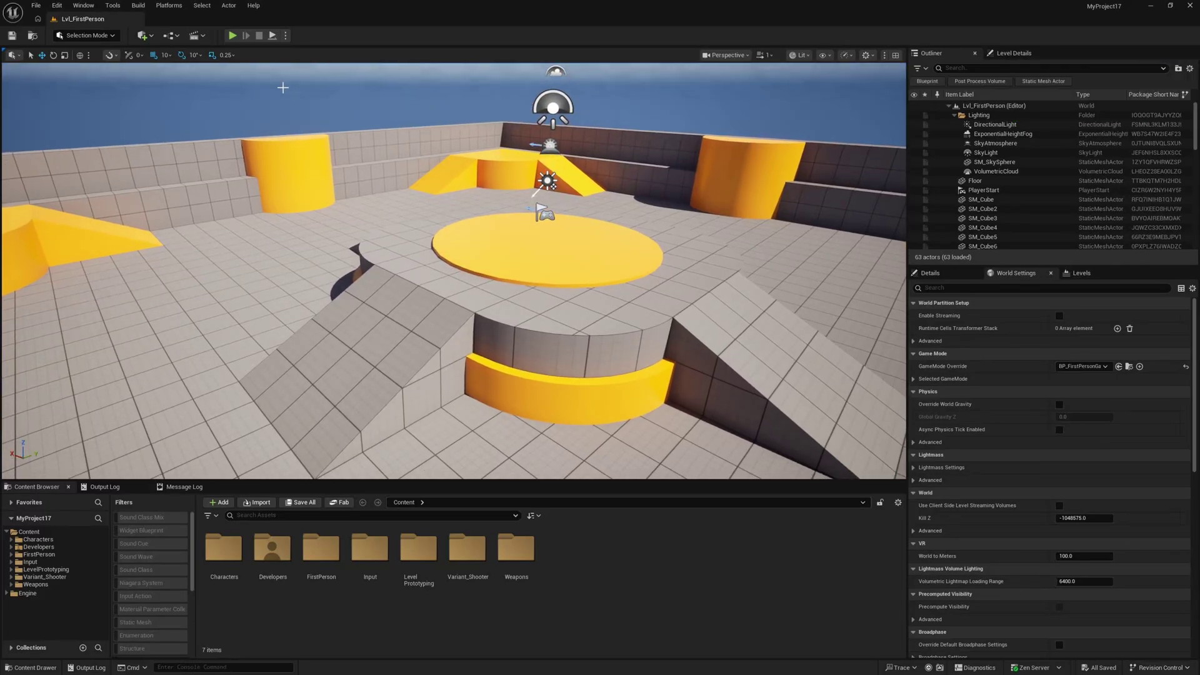
Step: Set the editor's application scale to 1.15 in the Widget Reflector and close it
click(113, 5)
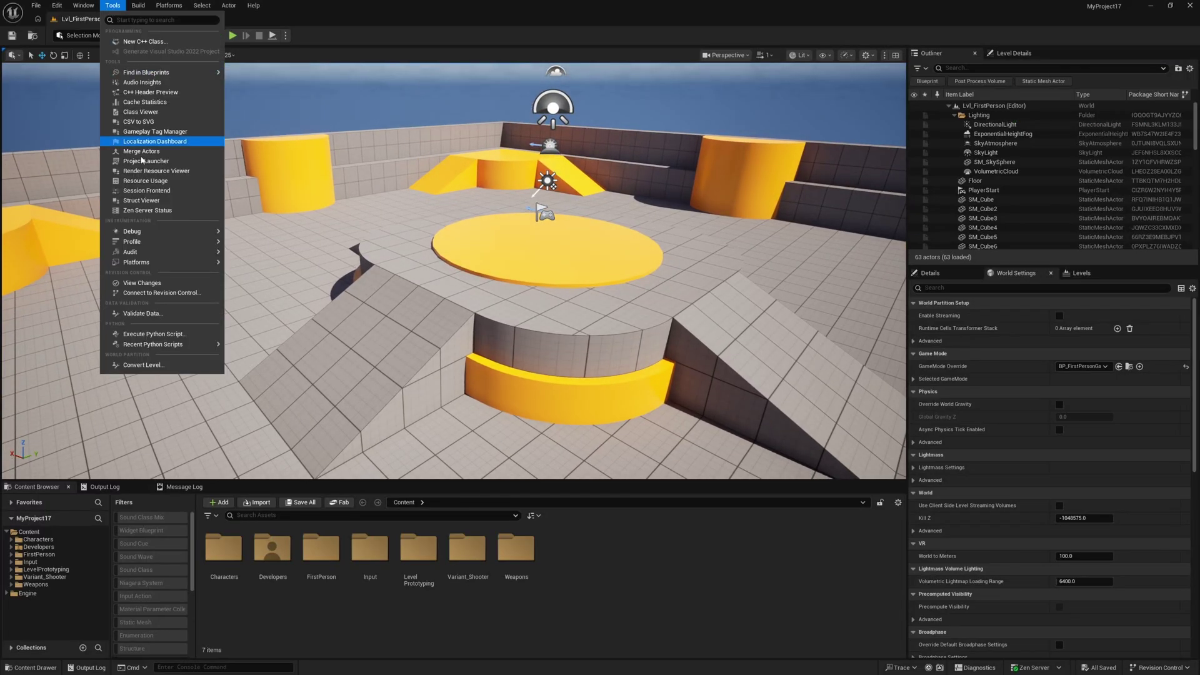
mouse_move(178, 236)
click(275, 394)
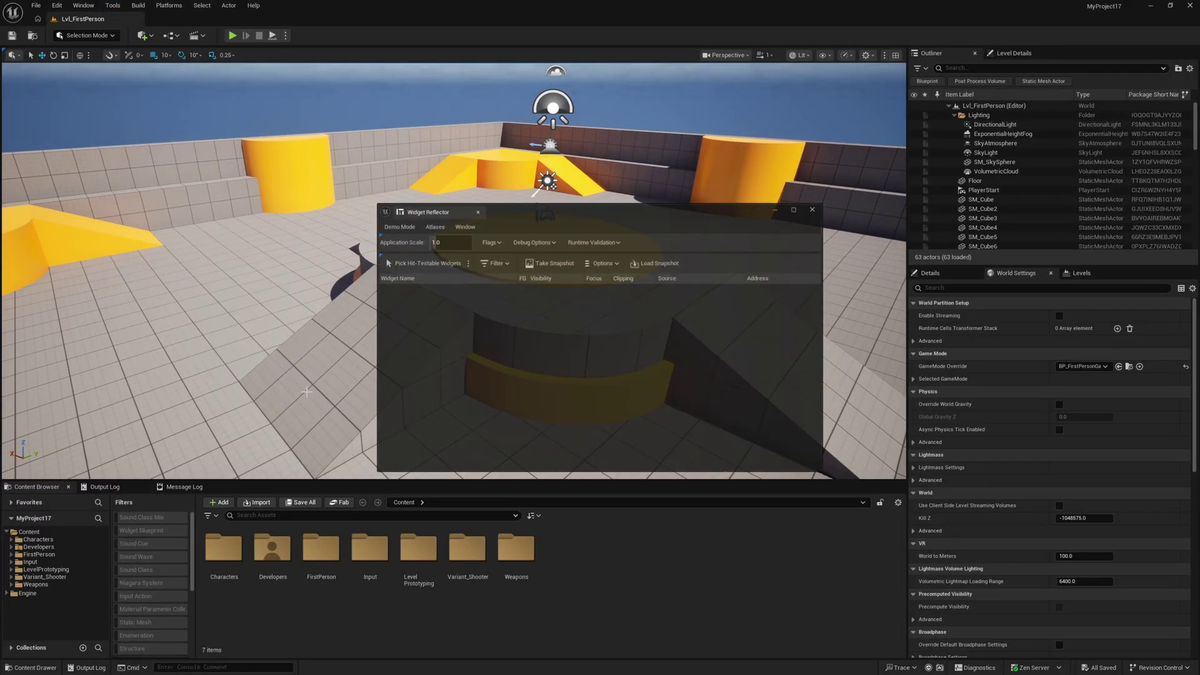
click(448, 238)
text(1.15)
key(Return)
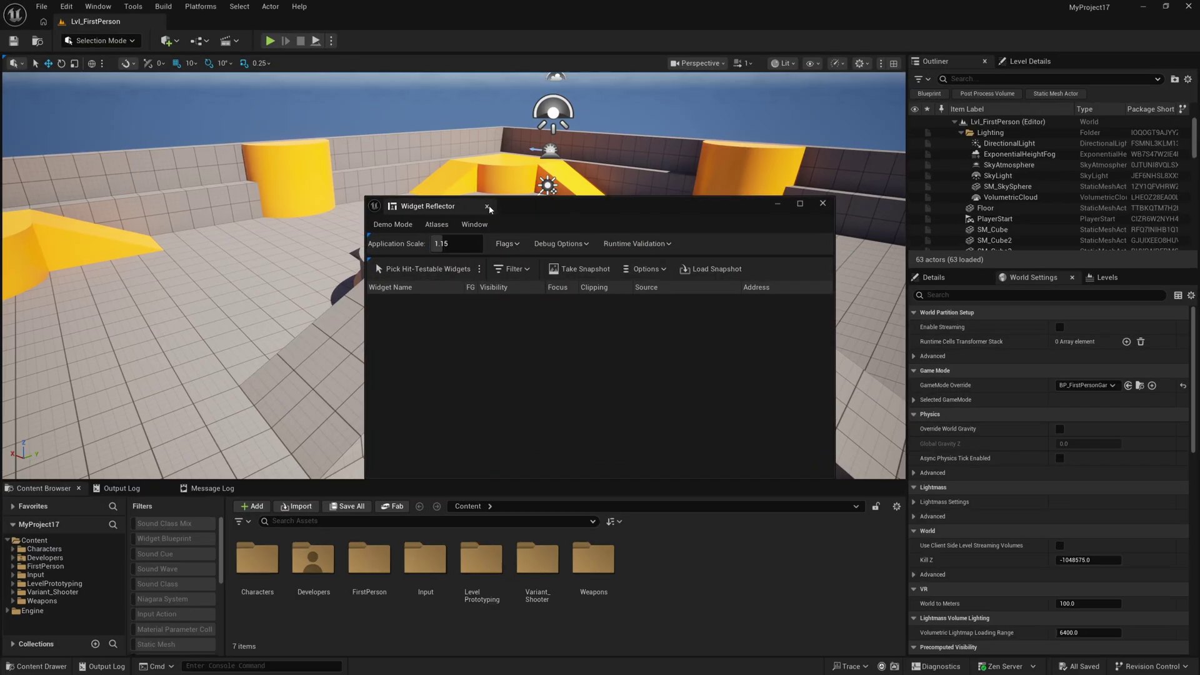
click(486, 205)
Step: Set the Asset Editor Open Location to Main Window in the Editor Preferences and close them
click(66, 6)
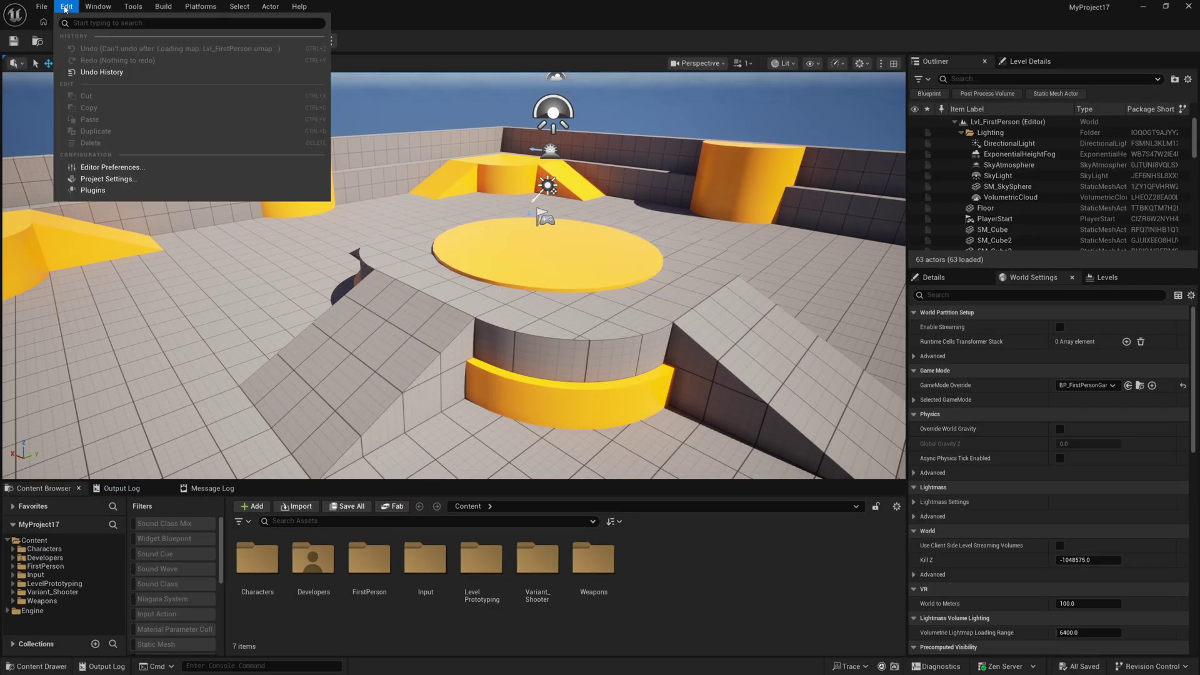
click(122, 168)
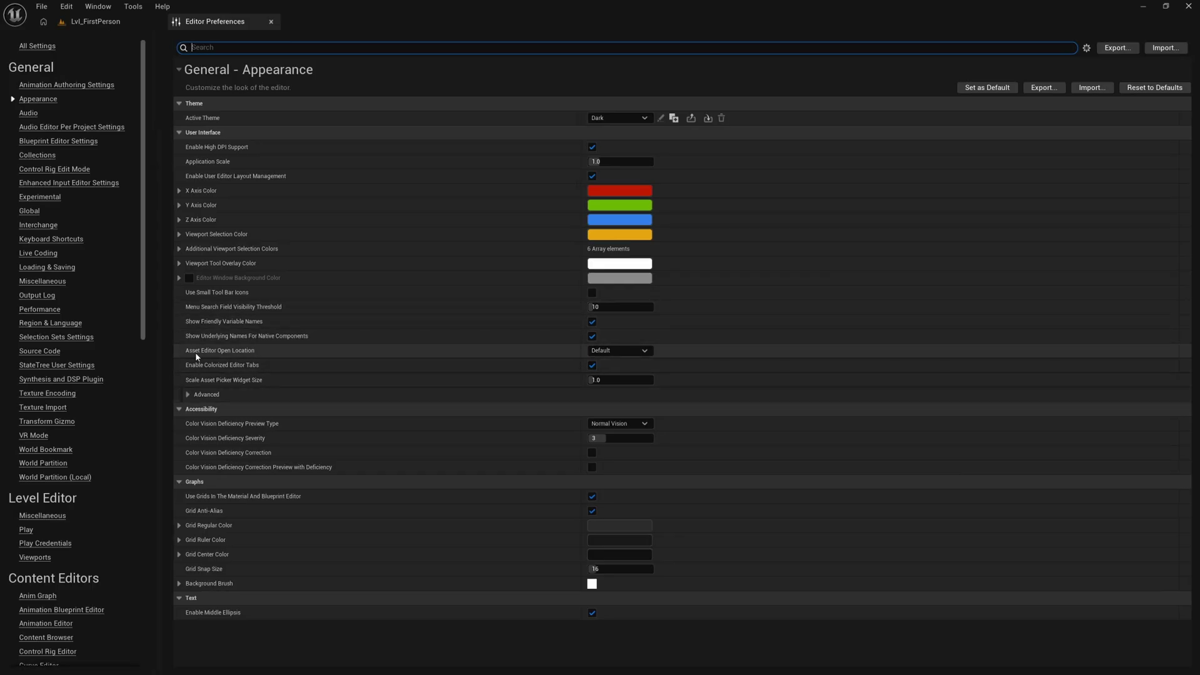
click(619, 350)
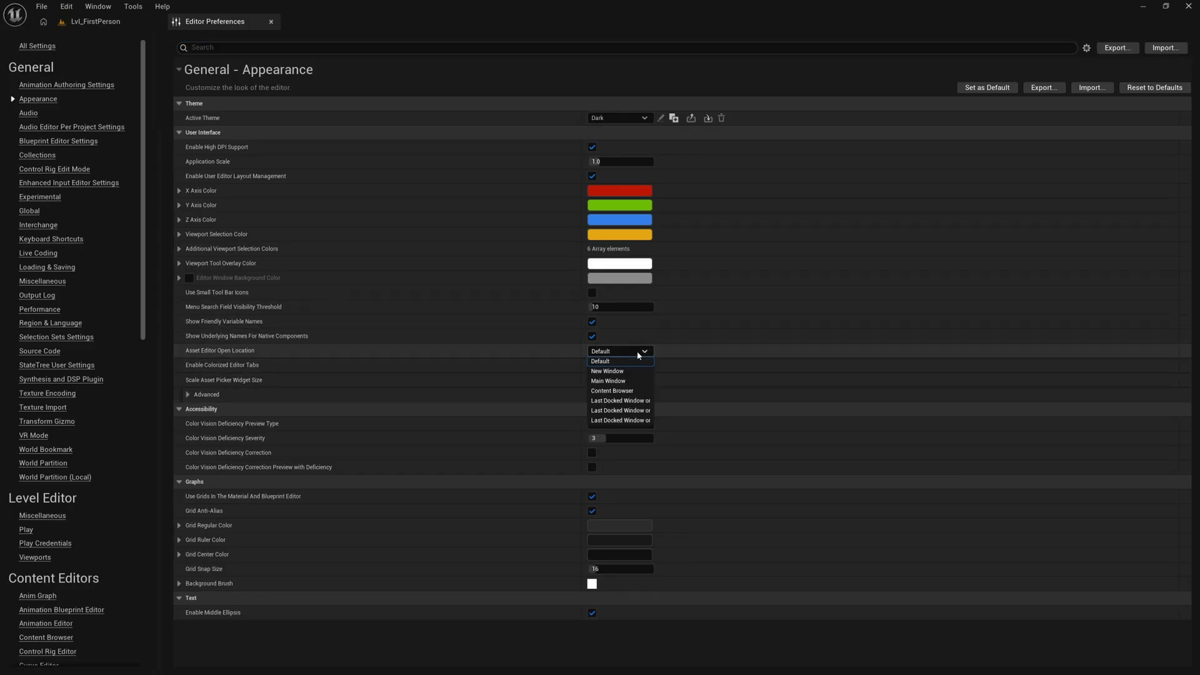
click(604, 382)
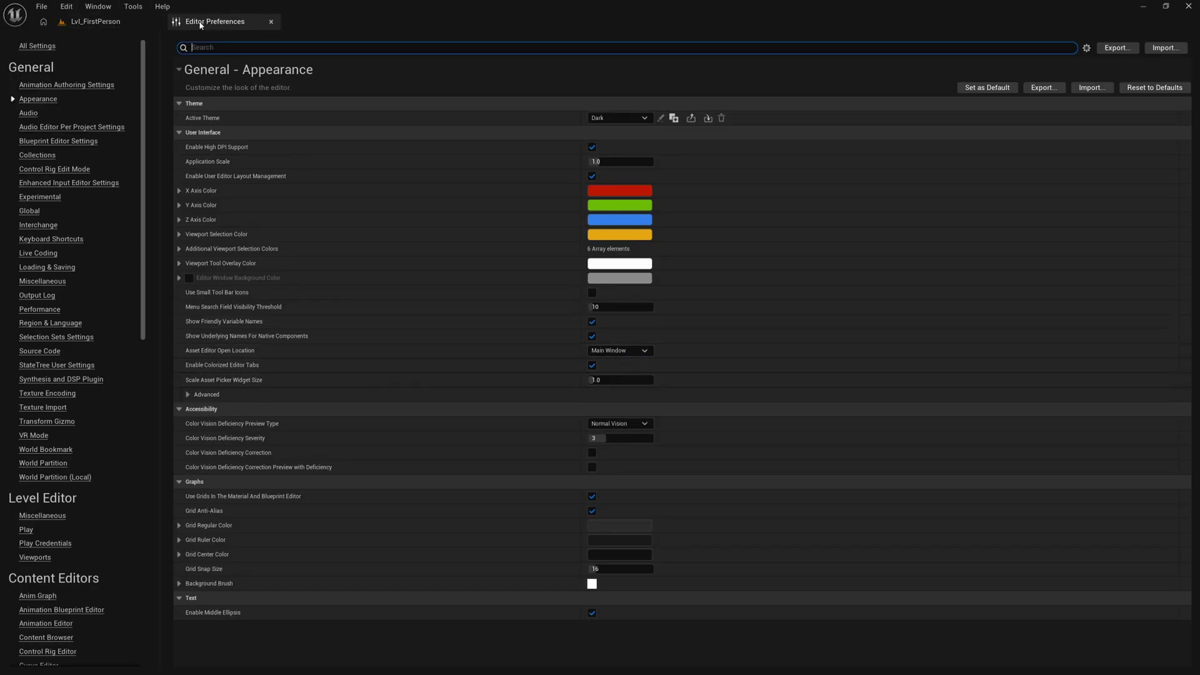
click(272, 22)
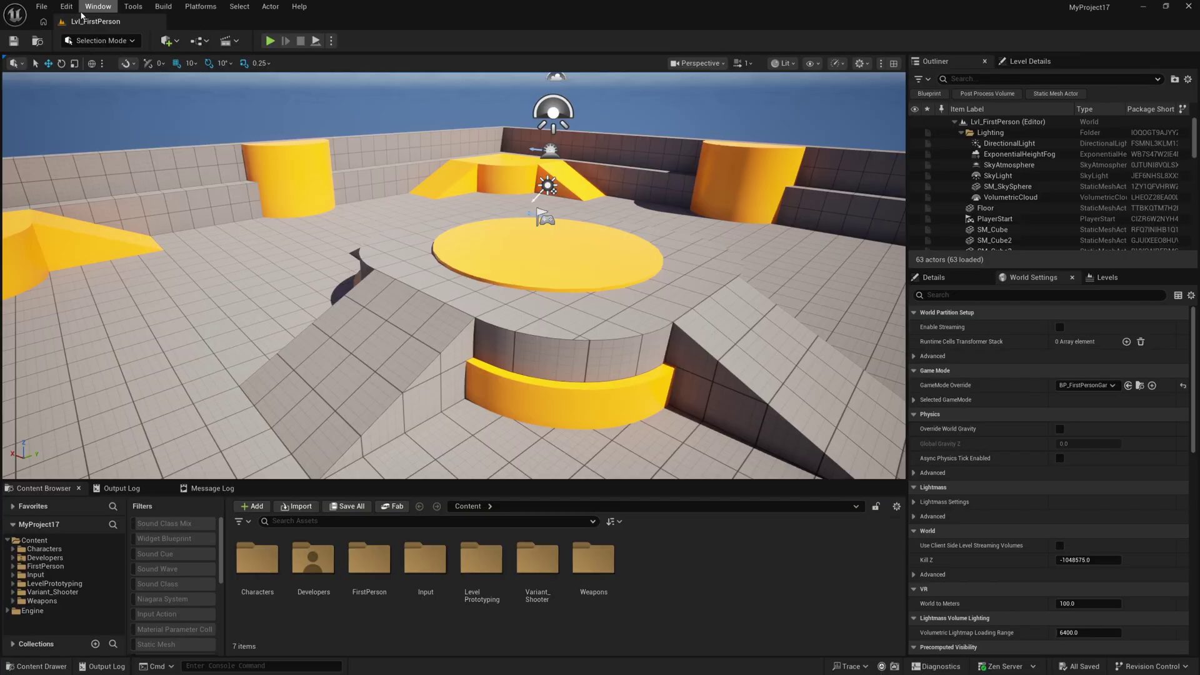
Step: Open the Lvl_ArenaShooter level from Variant_Shooter and make it both the Editor Startup Map and the Game Default Map in the Project Settings
click(65, 593)
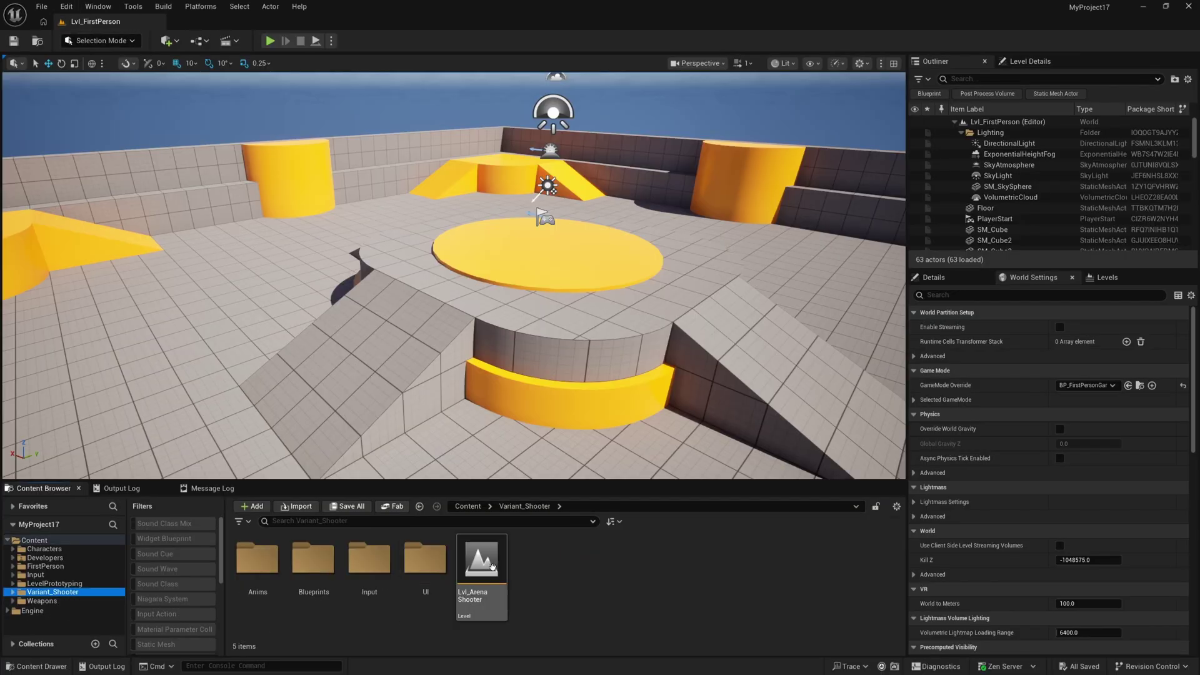
double_click(483, 594)
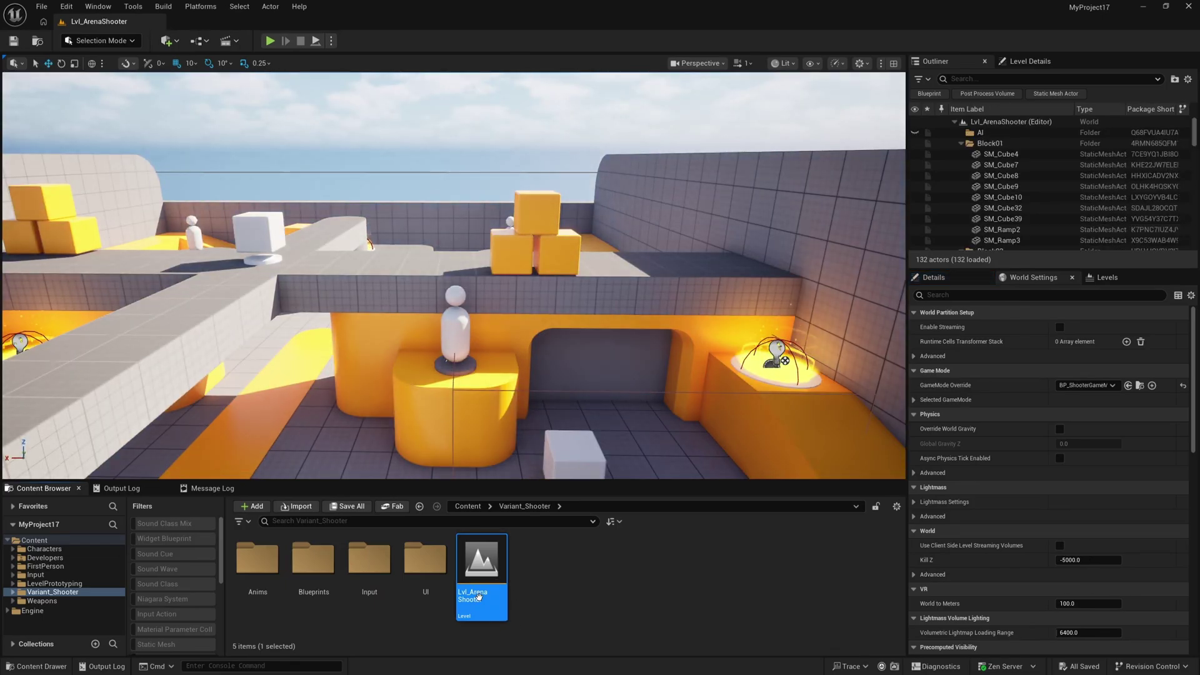
click(66, 7)
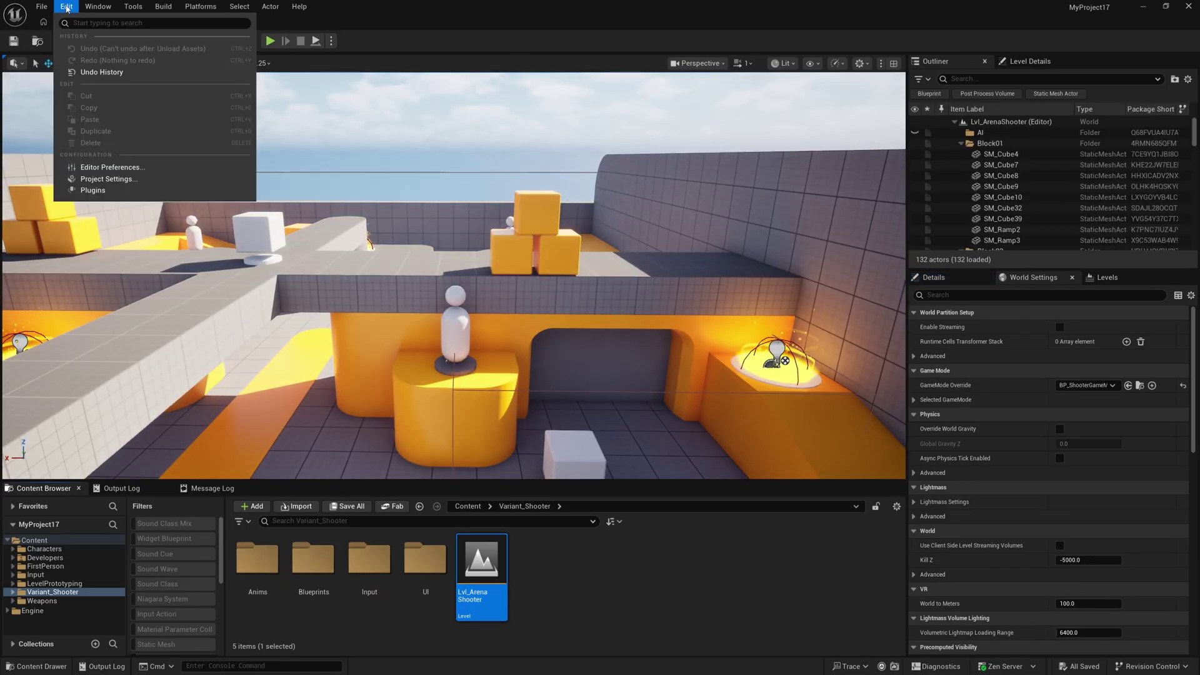
click(125, 179)
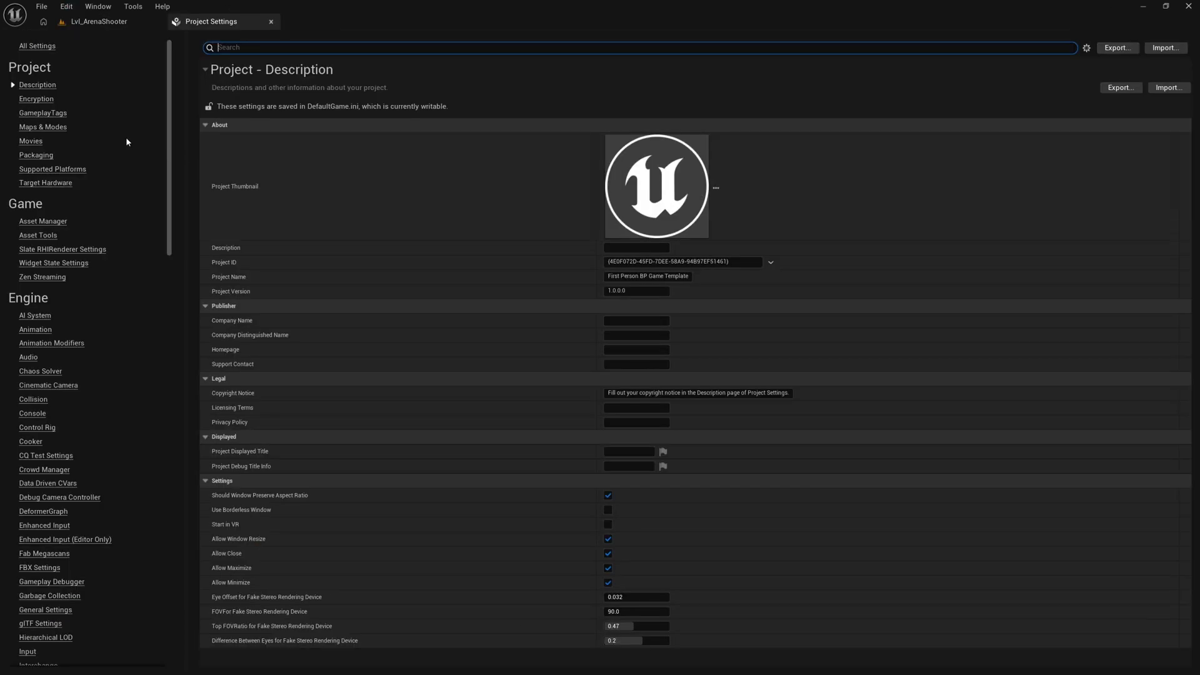
click(53, 128)
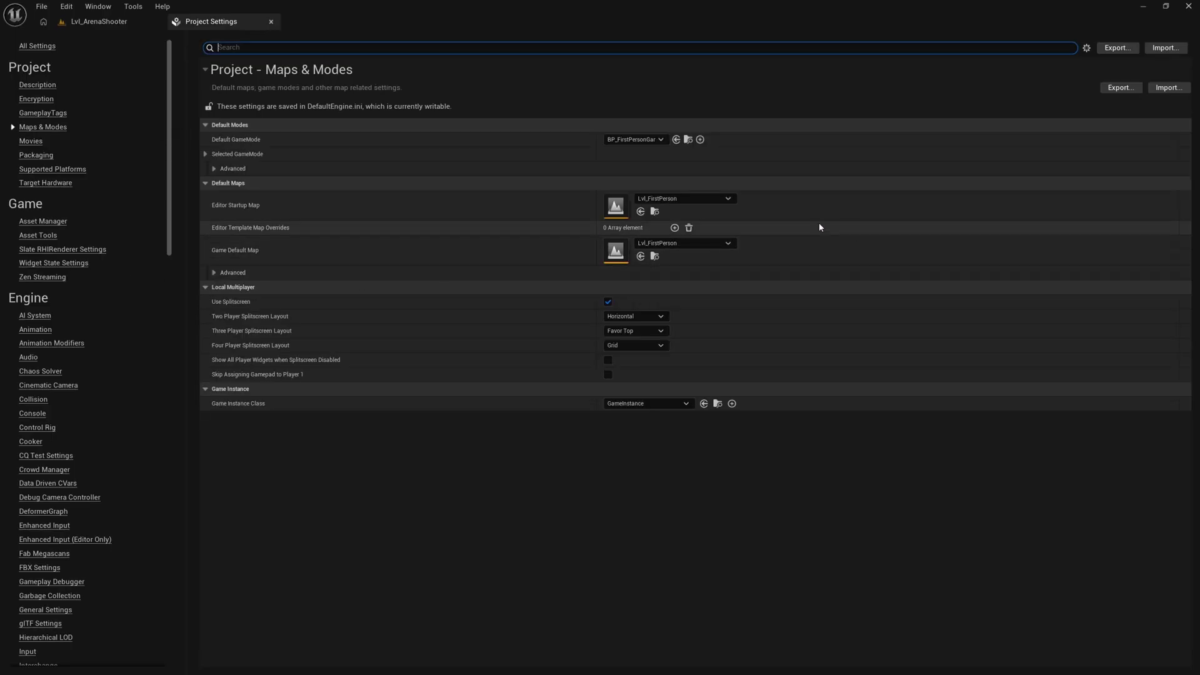
click(641, 211)
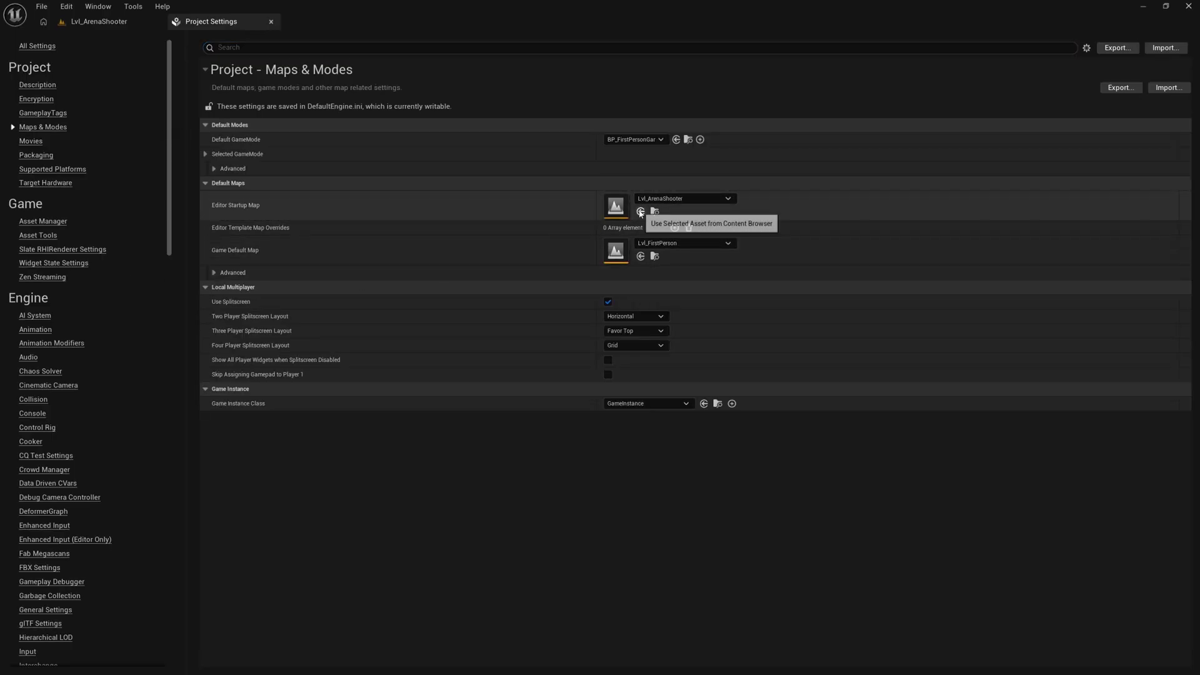
click(641, 256)
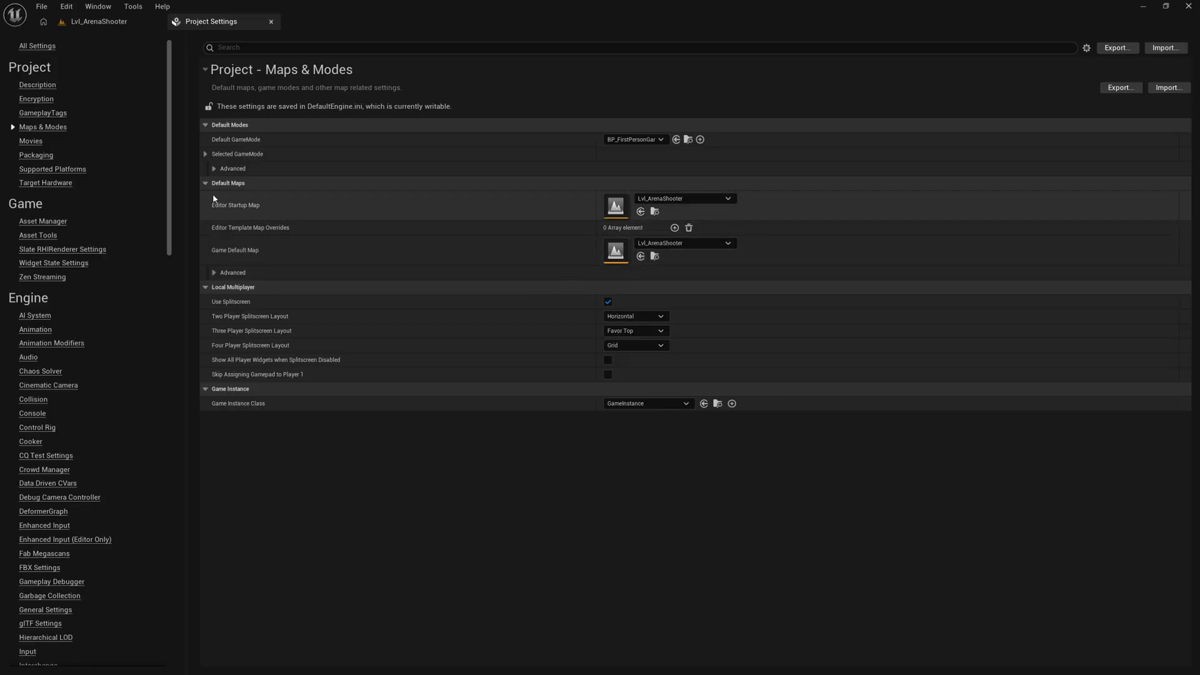
click(270, 22)
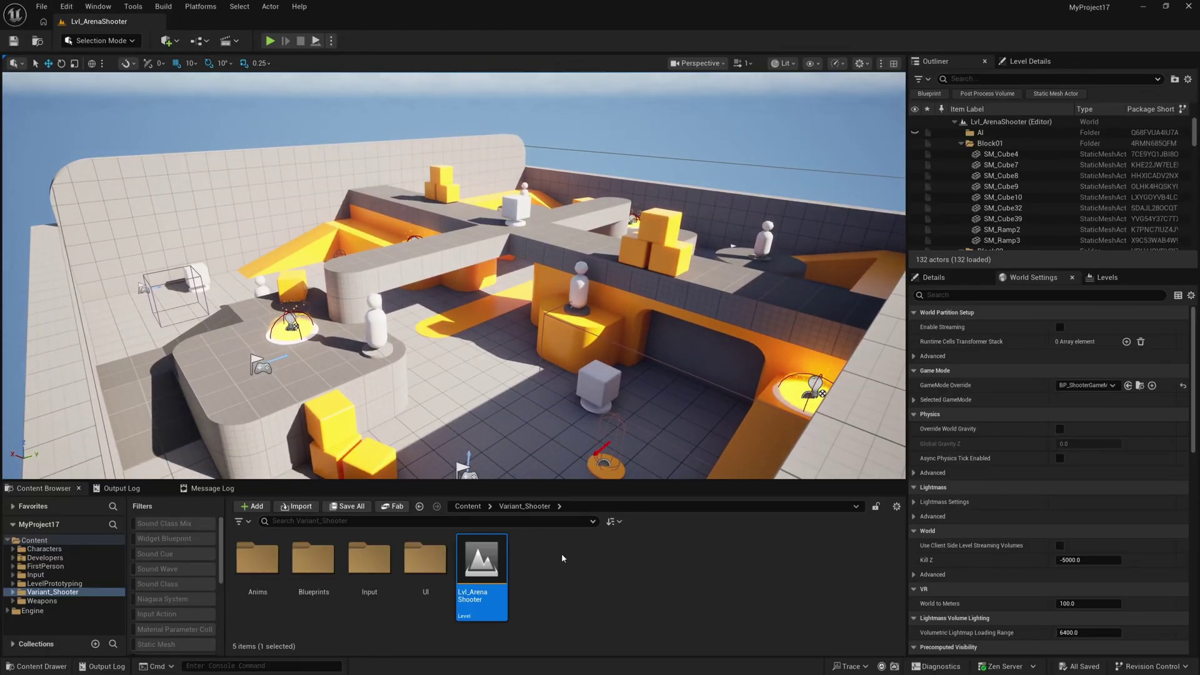
Step: Add the Third Person Blueprint content pack to the project and close the Add Content dialog
click(627, 595)
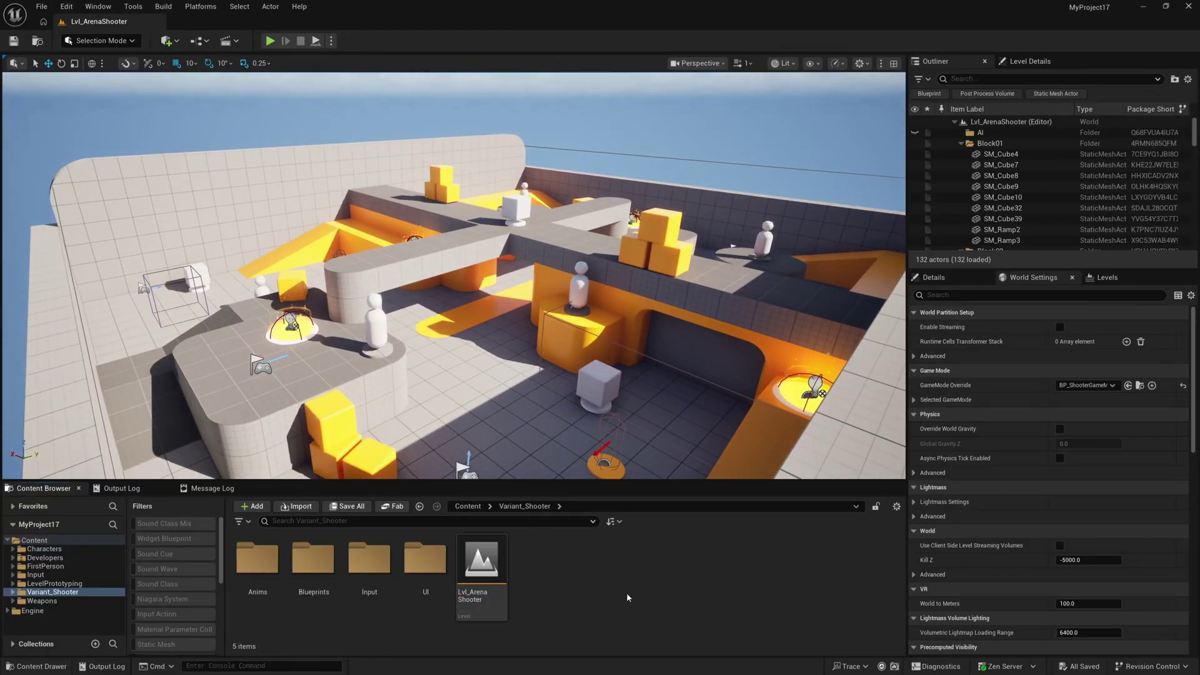
right_click(596, 568)
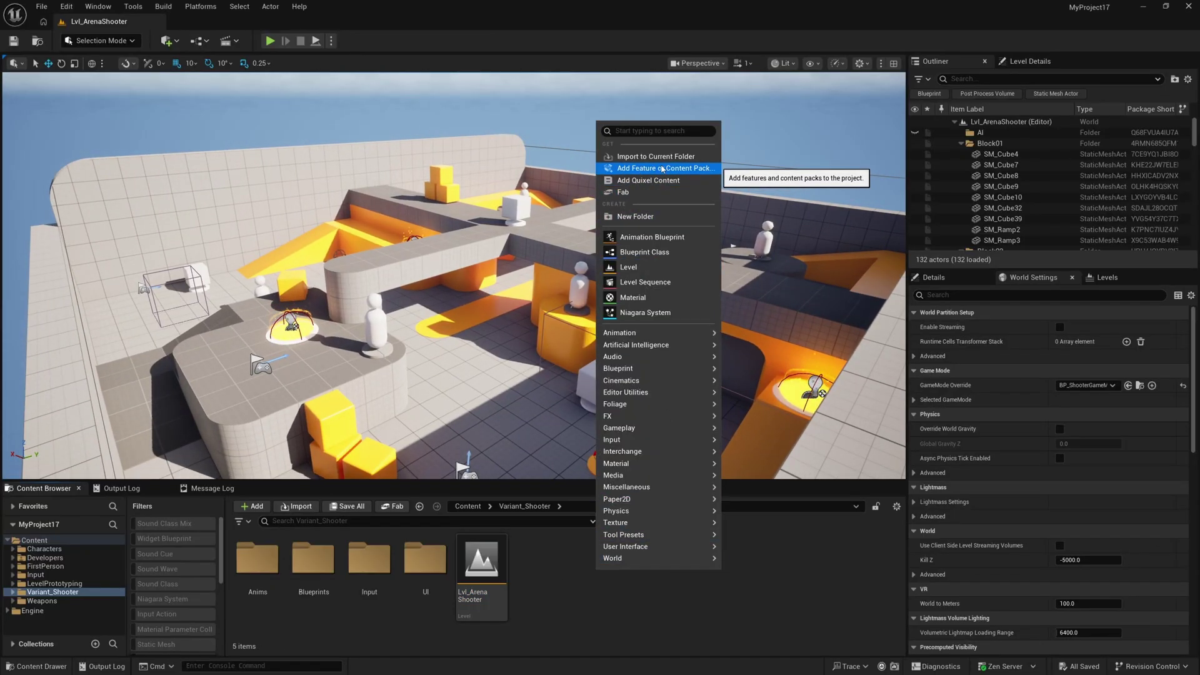
click(625, 168)
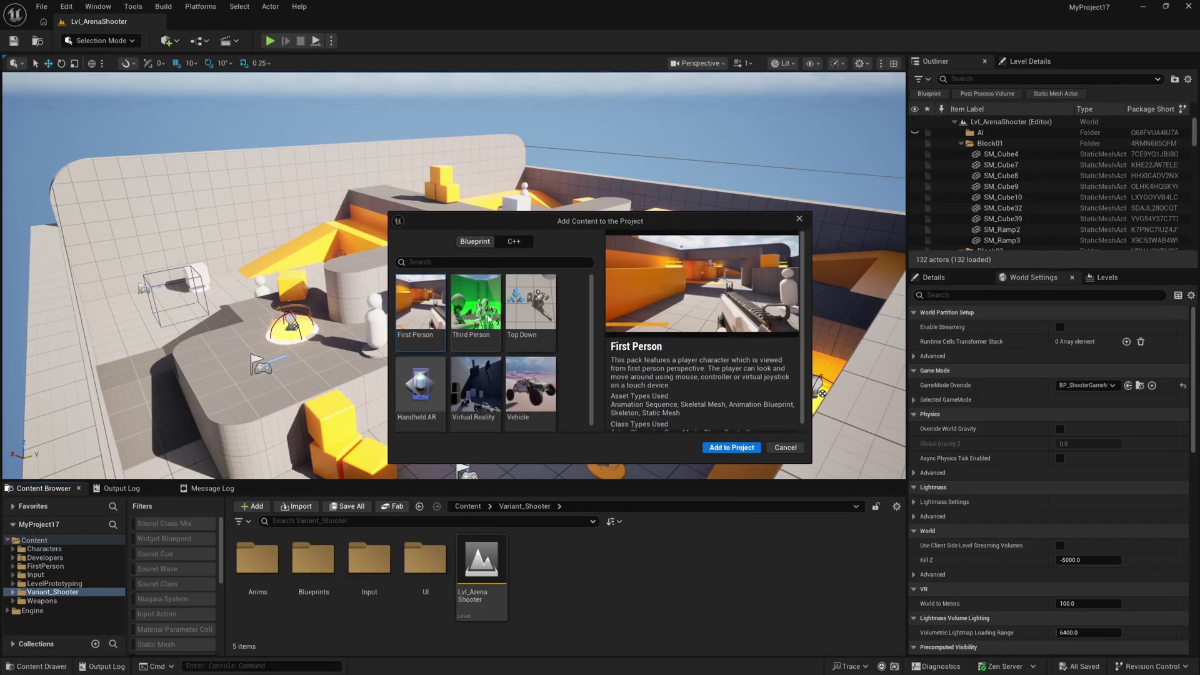
click(484, 328)
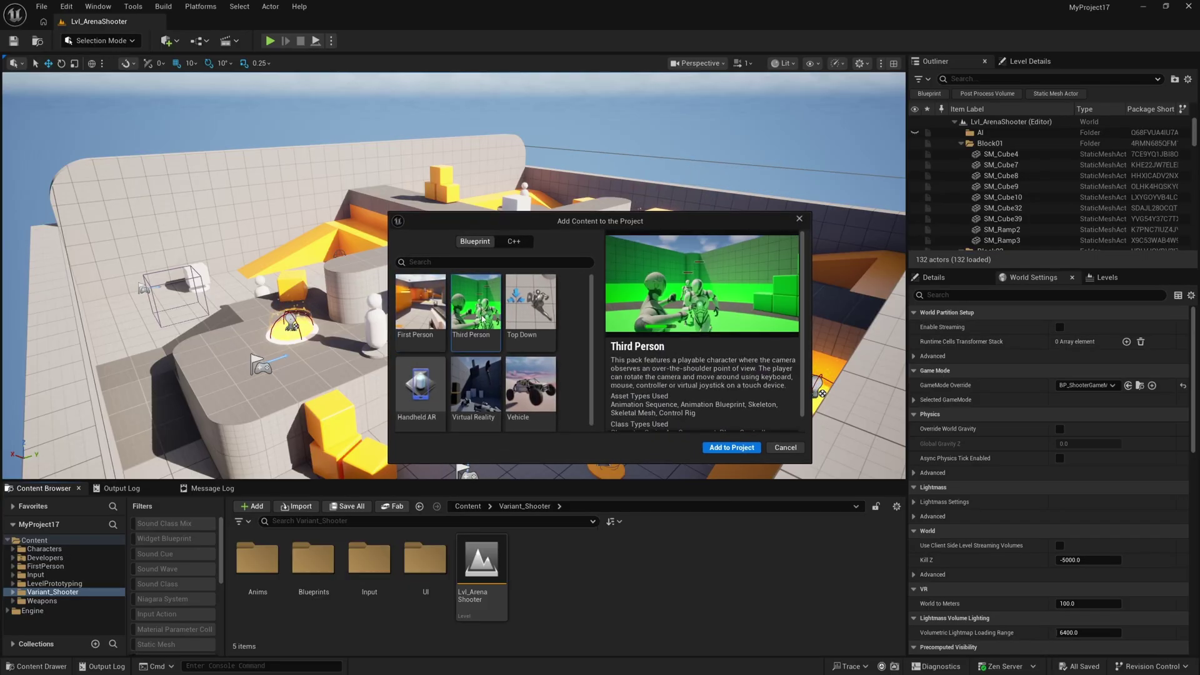
click(732, 447)
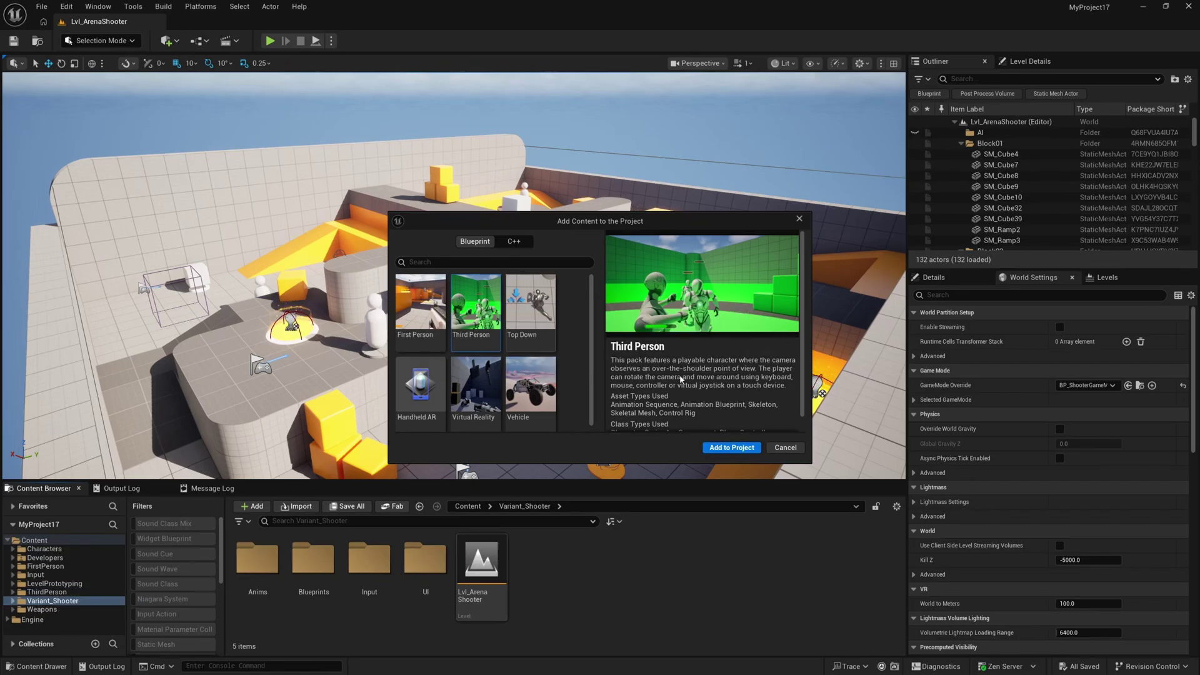
click(785, 447)
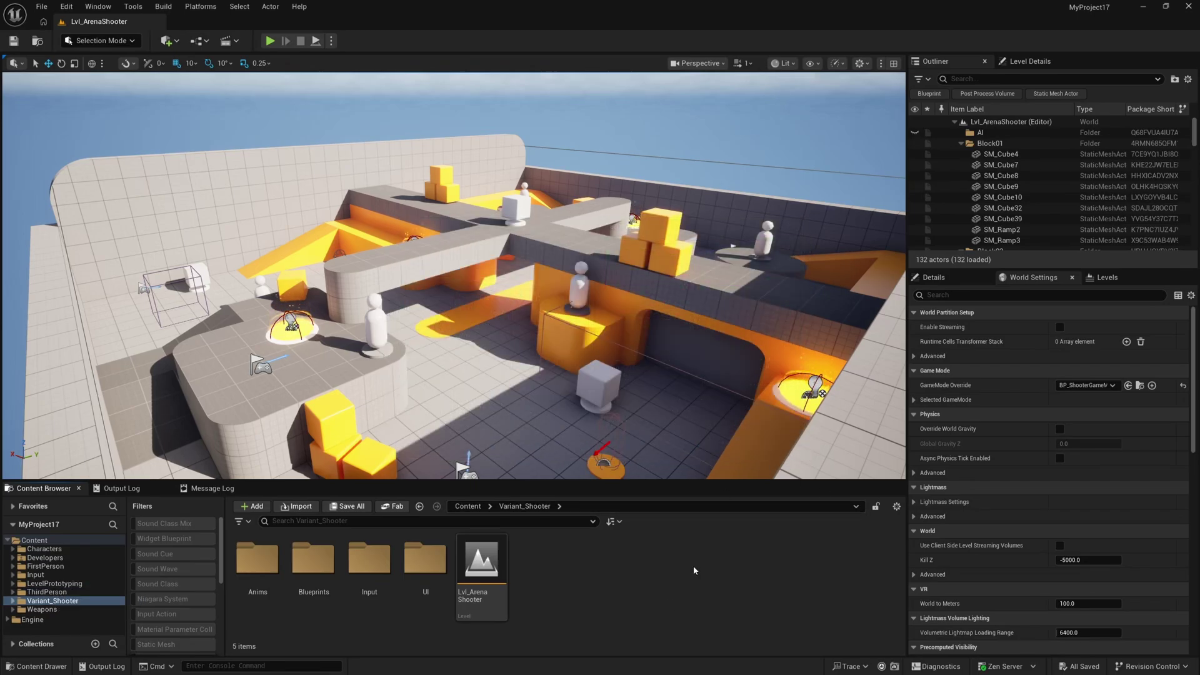
Step: Open BP_ThirdPersonCharacter from the ThirdPerson Blueprints folder and examine its mesh and follow camera in the viewport
click(39, 592)
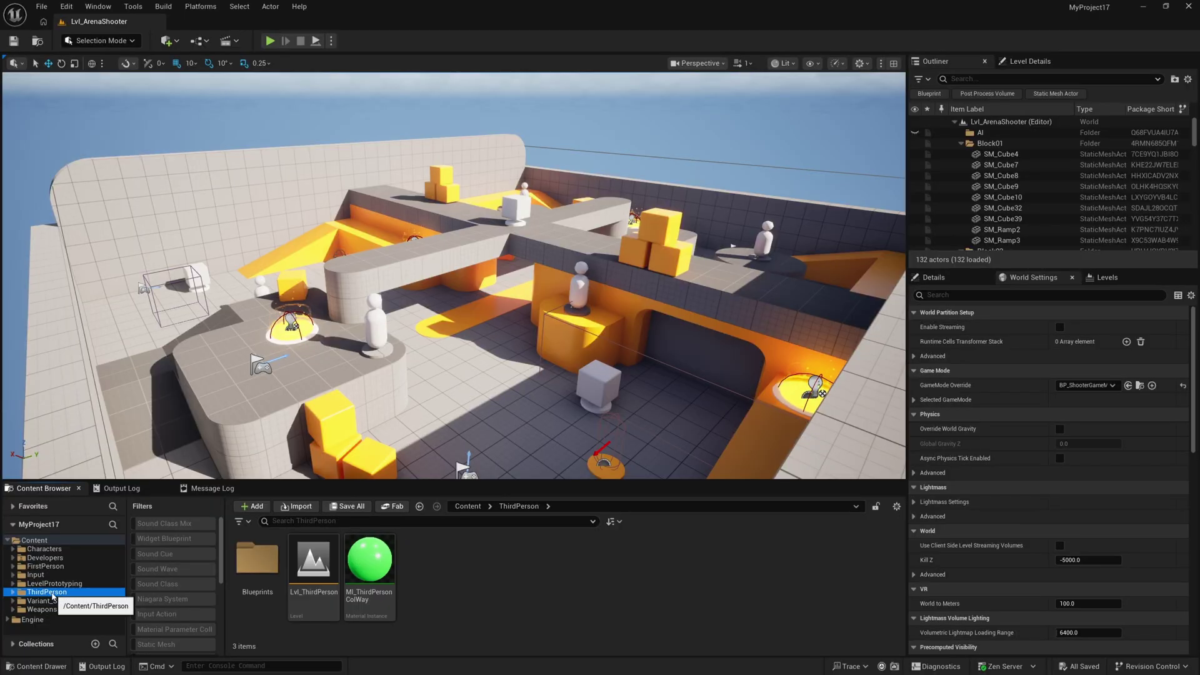
double_click(263, 570)
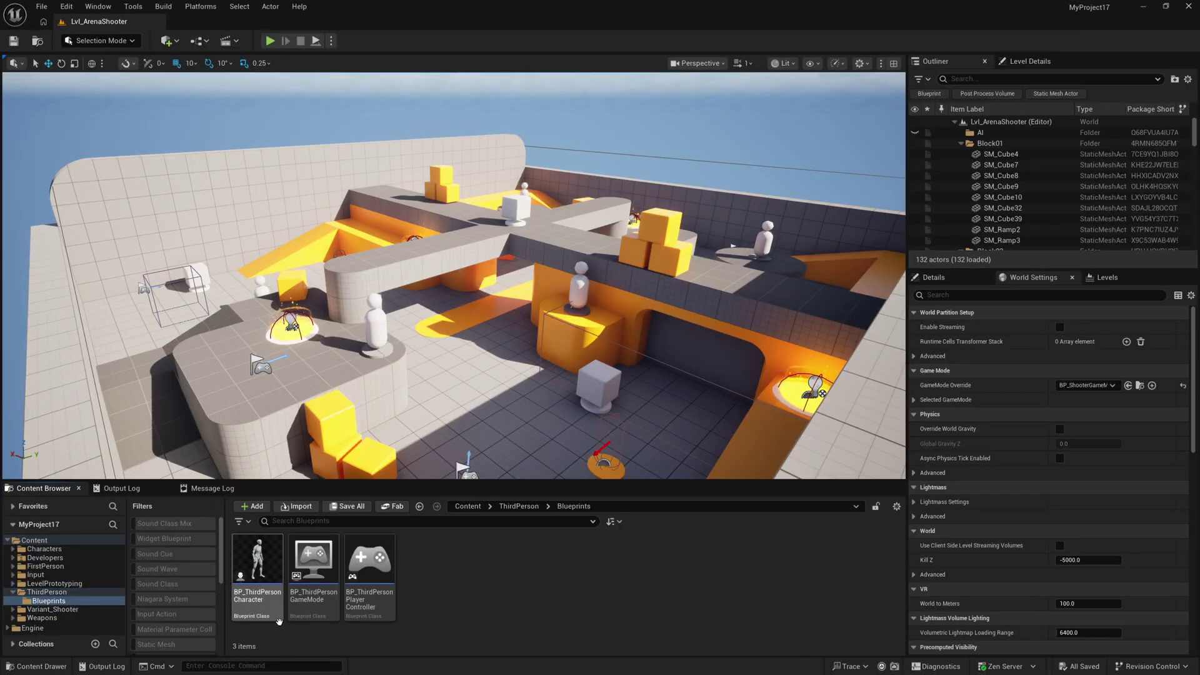
double_click(277, 570)
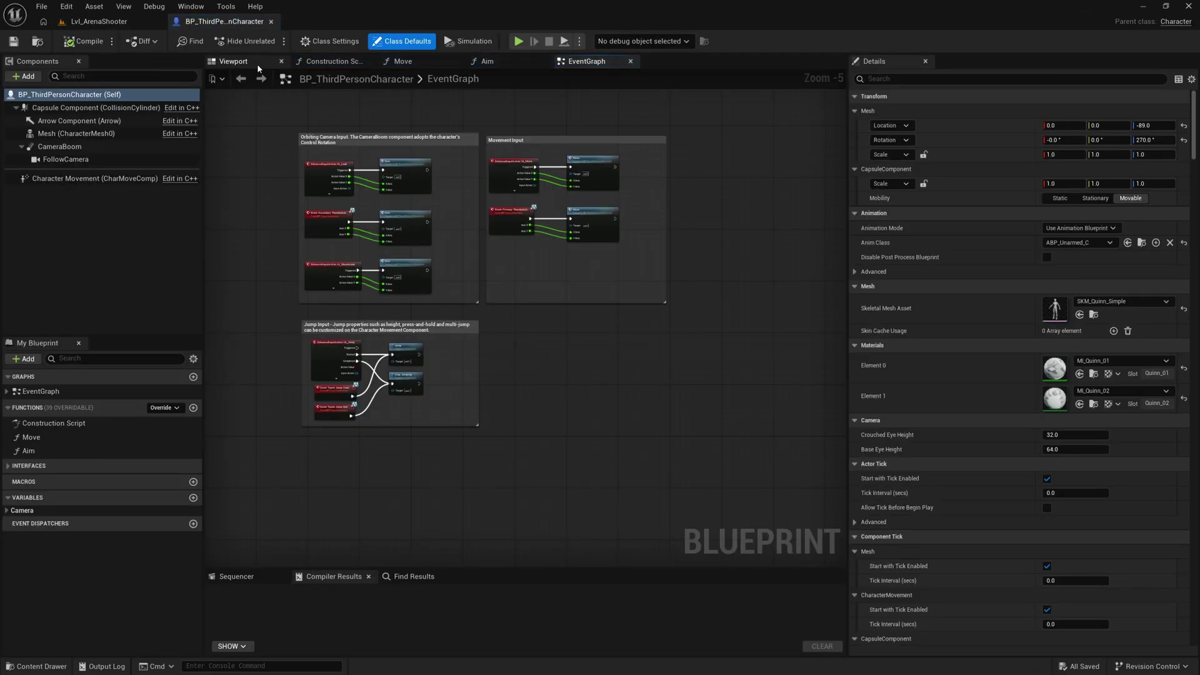
click(235, 62)
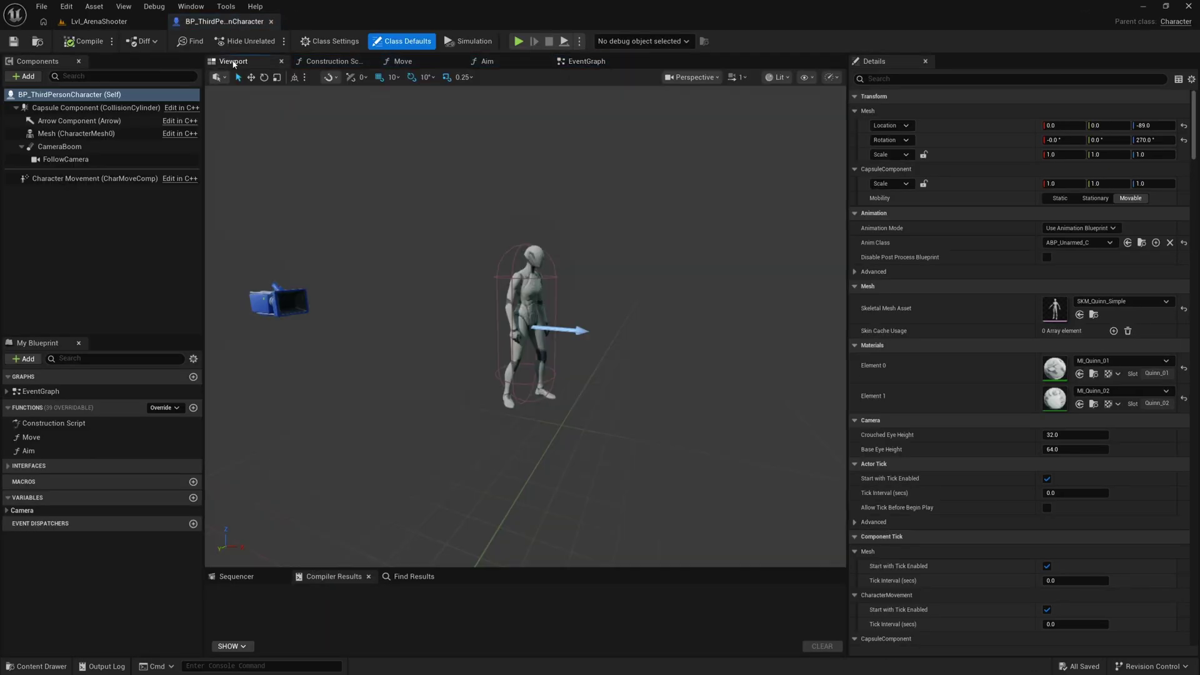
key(w)
right_drag(525, 325, 501, 316)
scroll(524, 325, down, 6)
scroll(500, 320, down, 1)
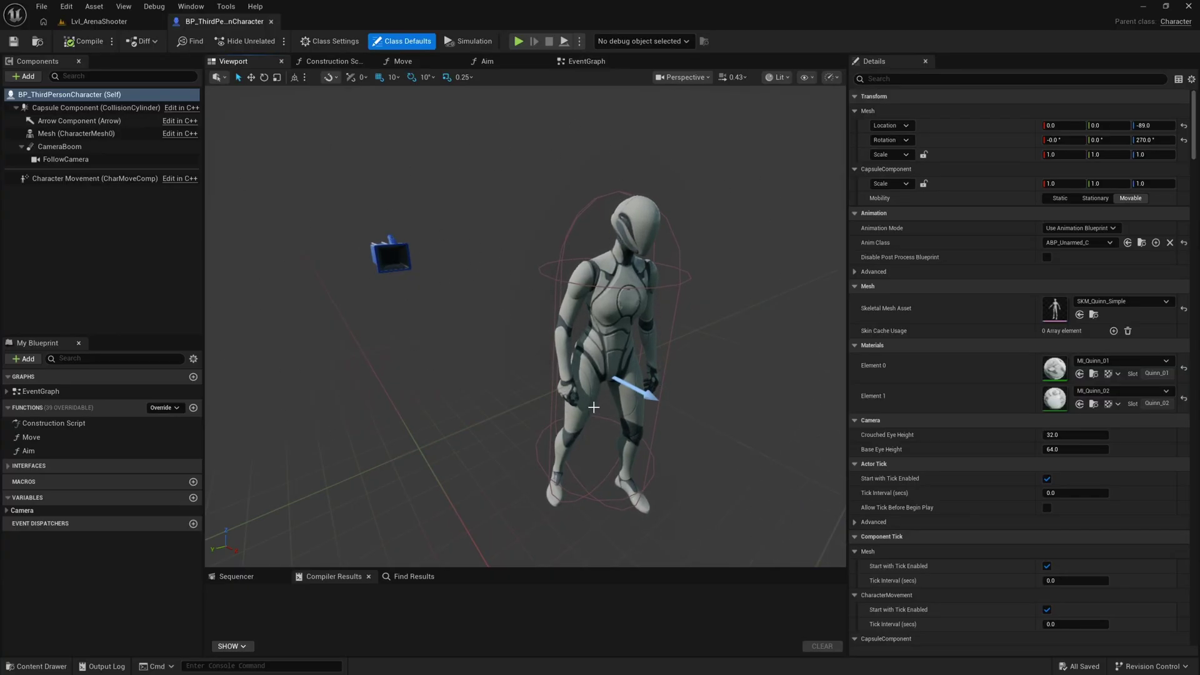
Step: Back in Lvl_ArenaShooter, locate the selected game mode's Default Pawn Class, BP_ShooterCharacter, in the content and open it
click(98, 21)
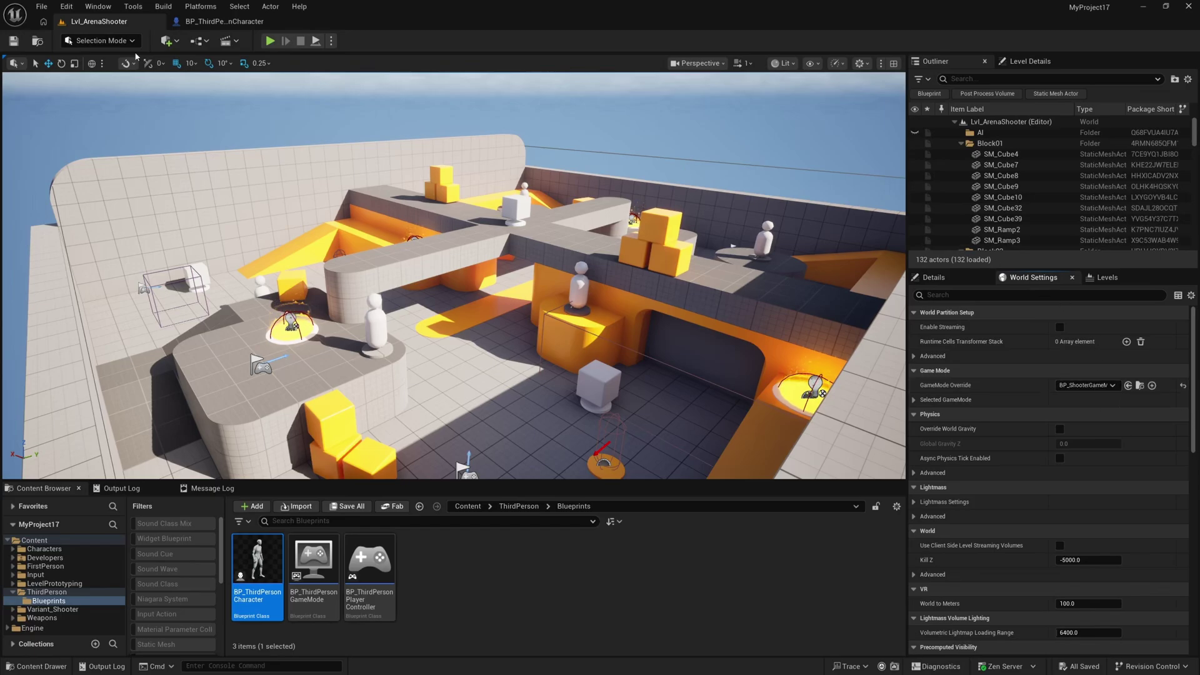
click(98, 7)
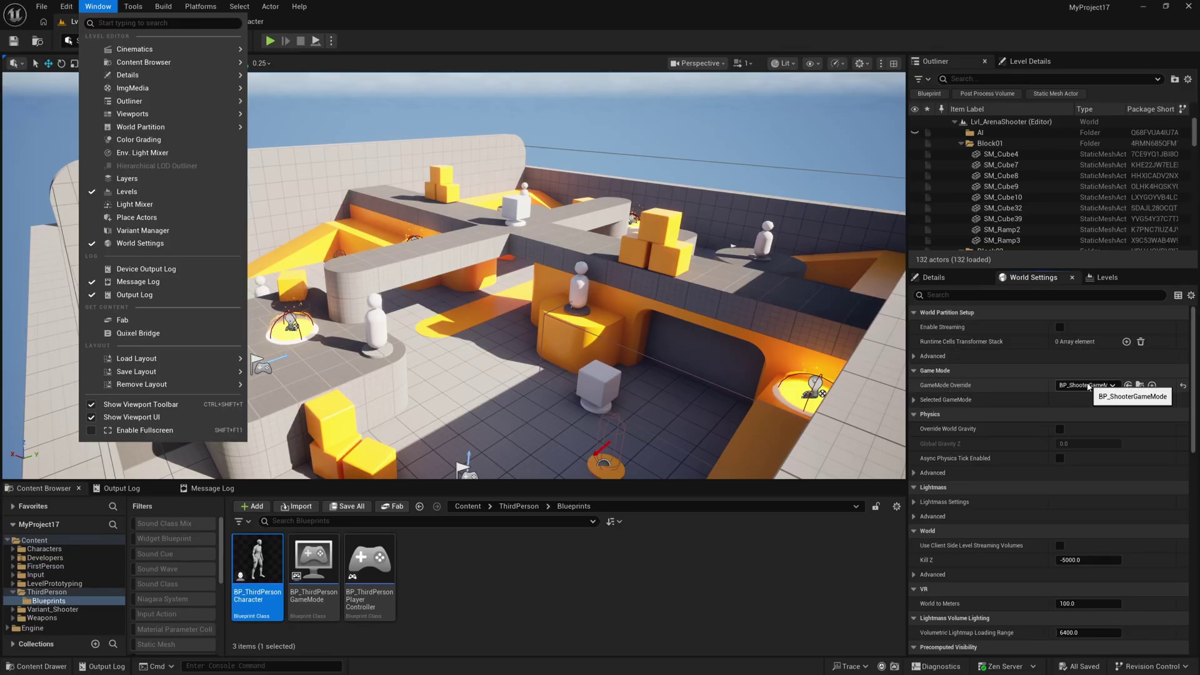
click(912, 400)
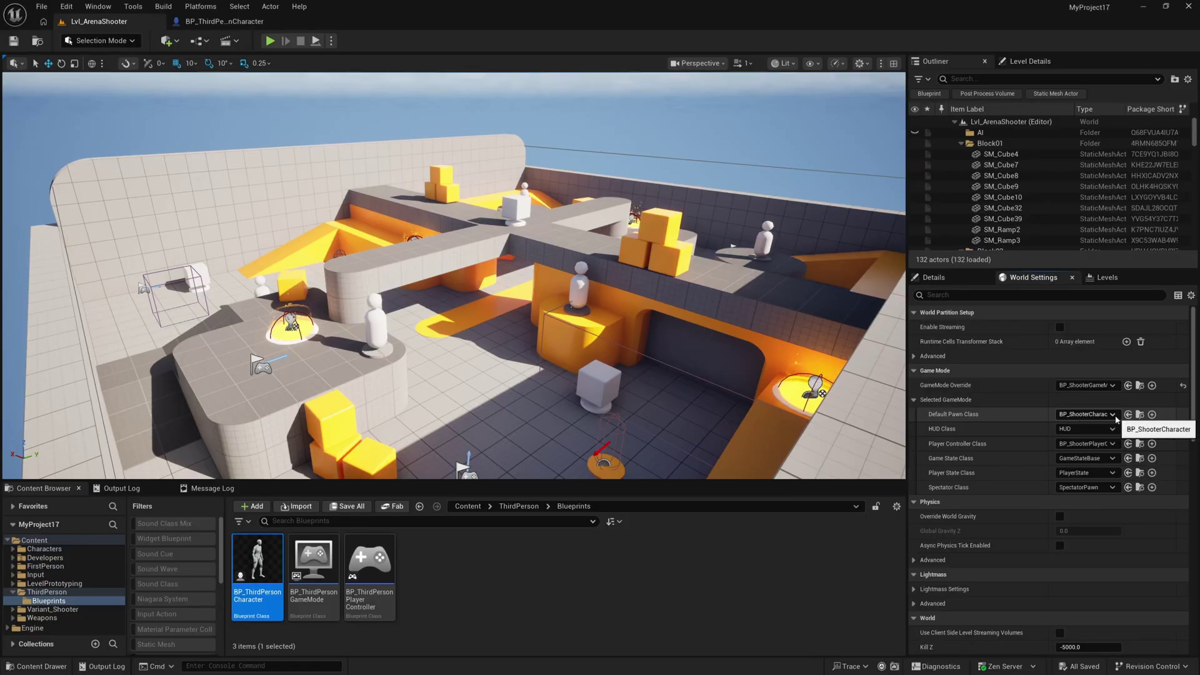
click(1140, 415)
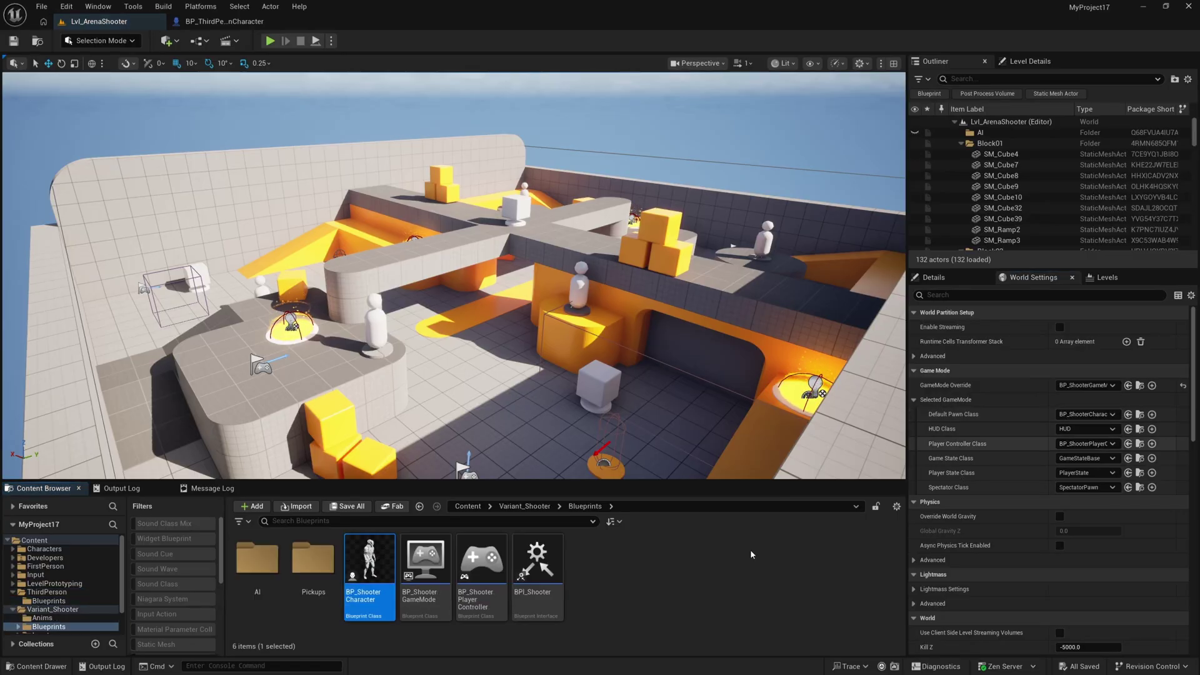
double_click(369, 563)
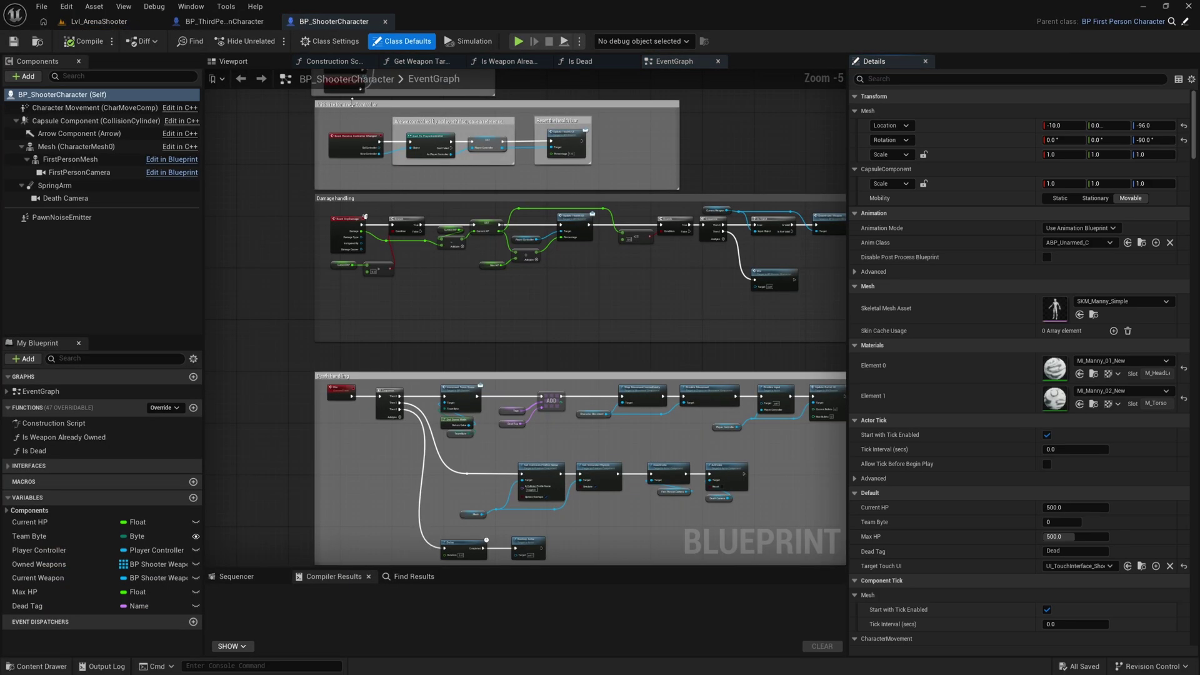
Step: Examine BP_ShooterCharacter's overlapping meshes, first-person camera and death camera in the viewport
click(233, 61)
scroll(524, 325, down, 3)
key(w)
right_drag(525, 325, 762, 331)
key(a)
right_drag(469, 275, 468, 328)
key(w)
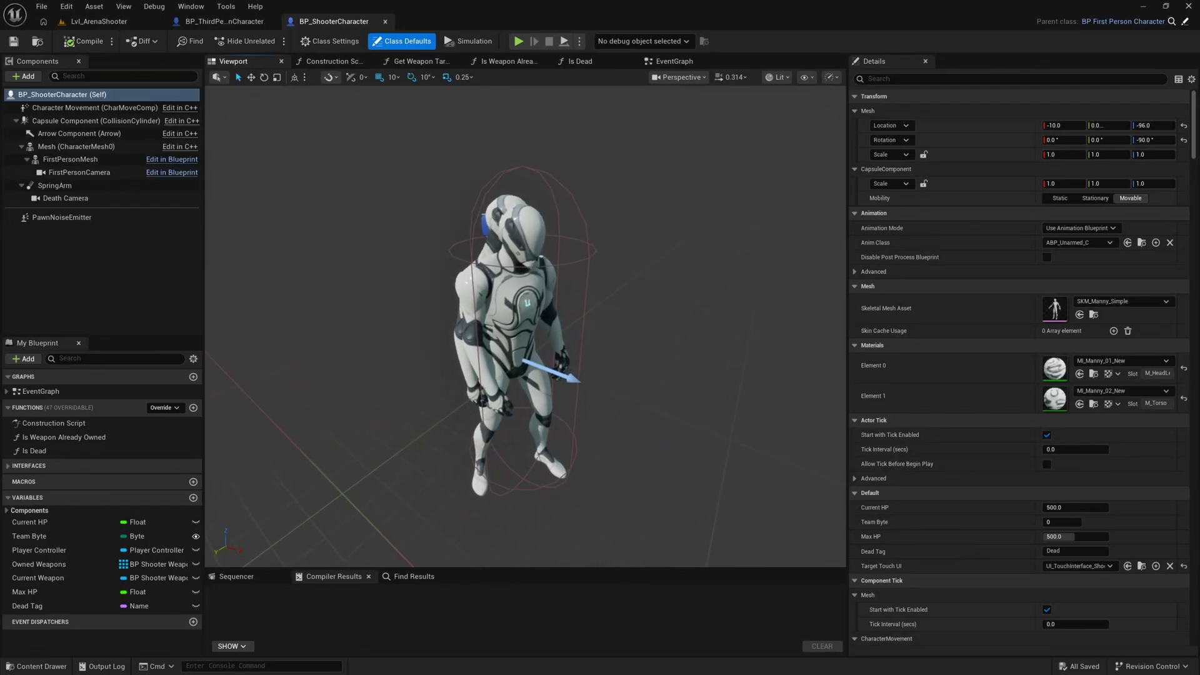
right_drag(469, 275, 464, 265)
key(s)
right_drag(591, 478, 580, 448)
key(w)
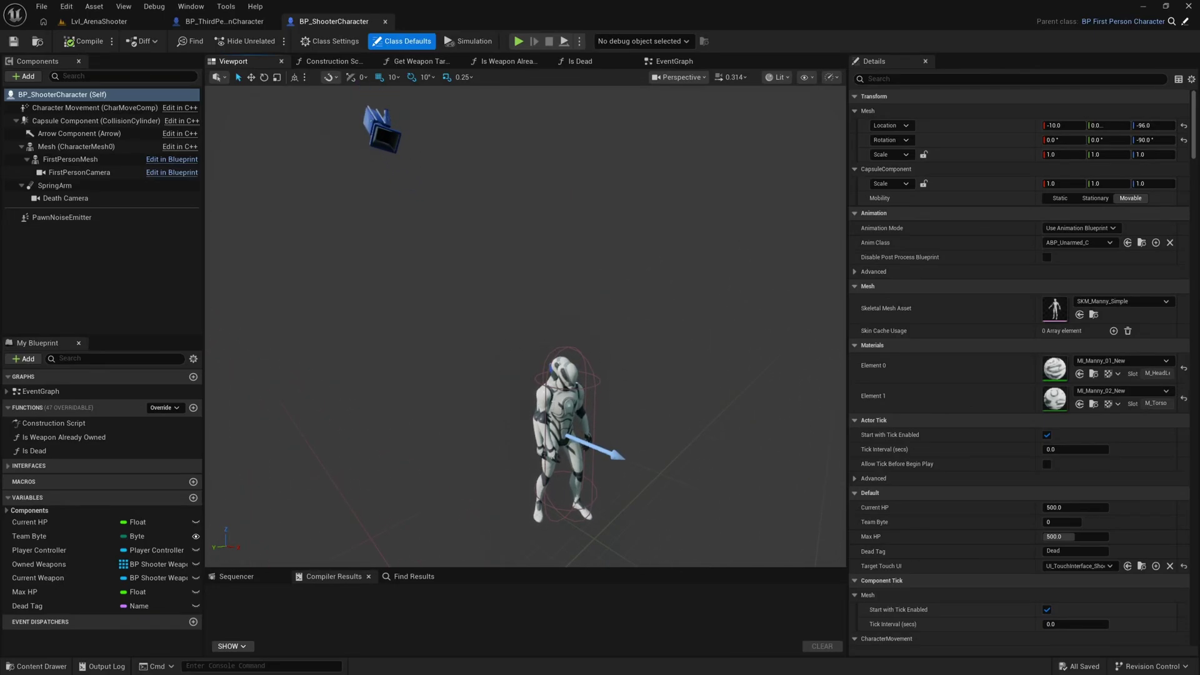
Step: Reparent BP_ShooterCharacter to BP_ThirdPersonCharacter in its class settings and accept the reparenting
click(336, 42)
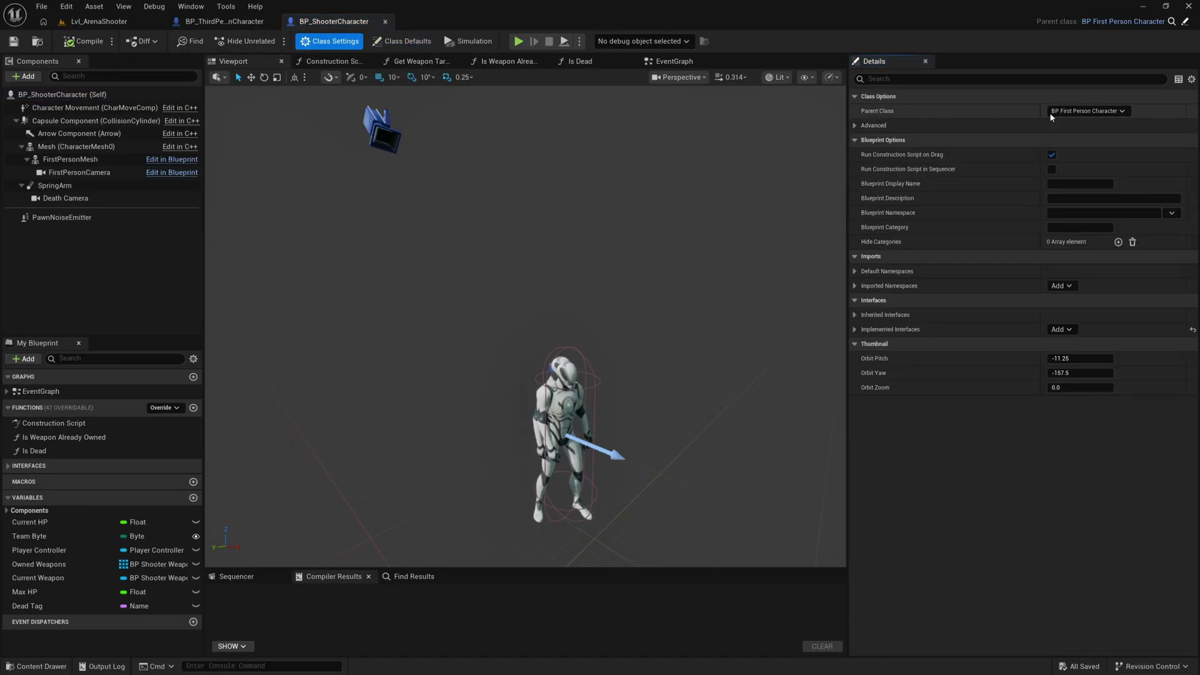
click(1101, 115)
text(third)
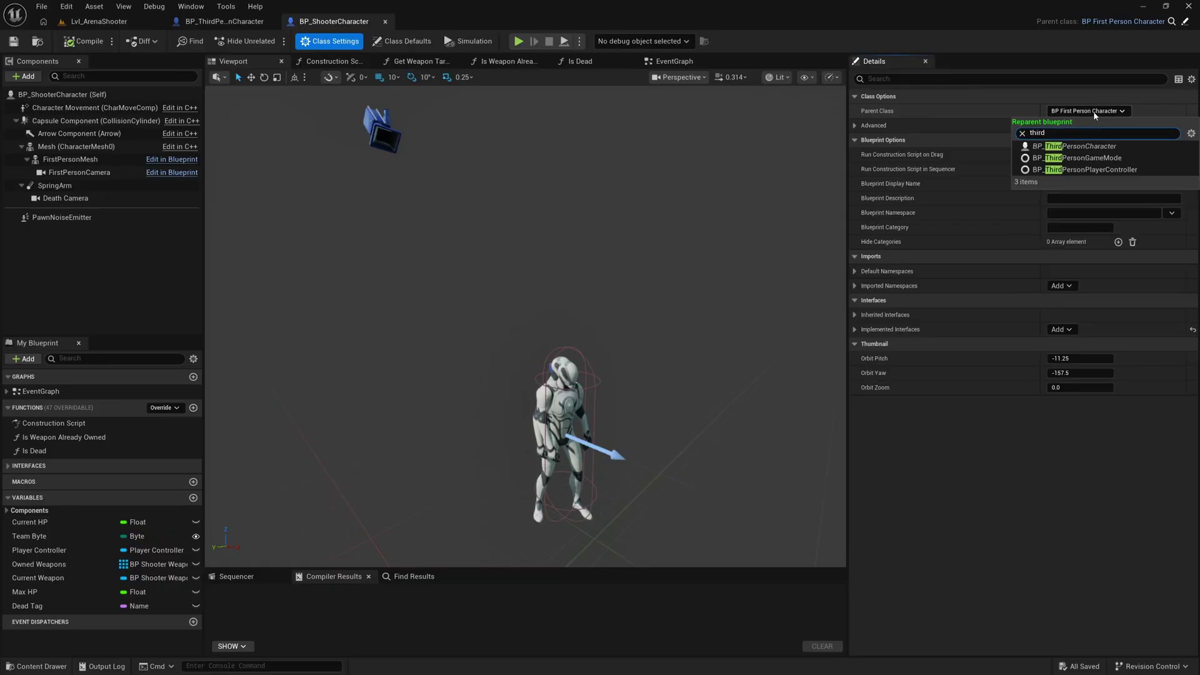
click(1087, 147)
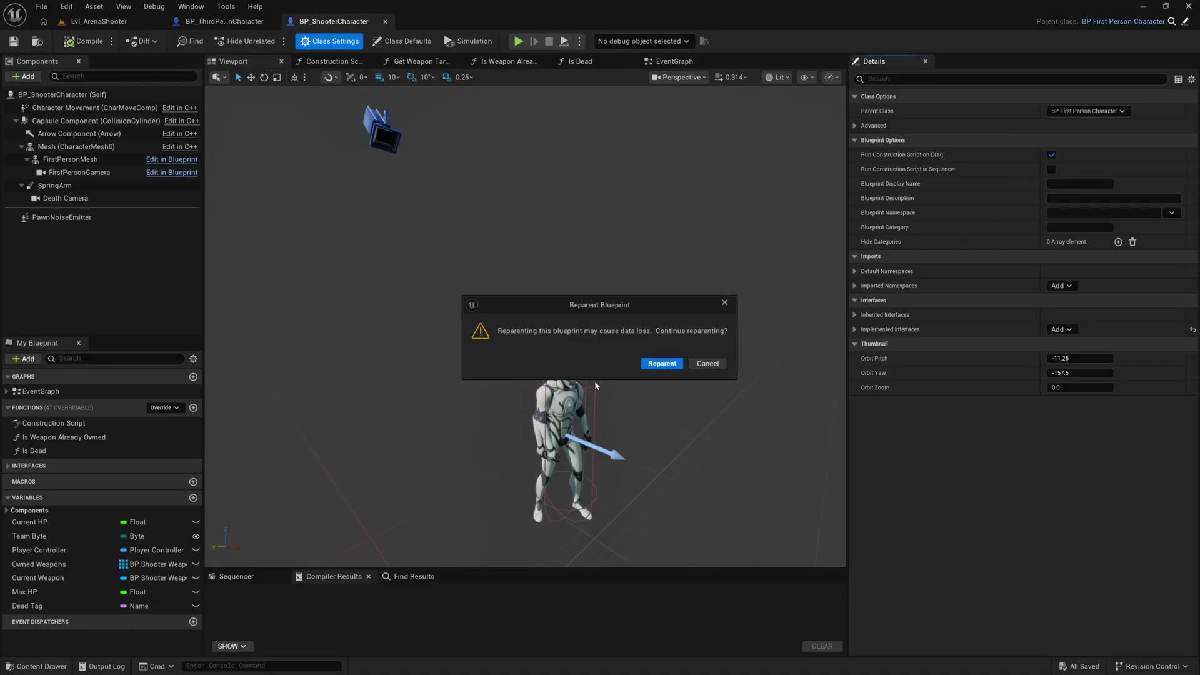
click(667, 367)
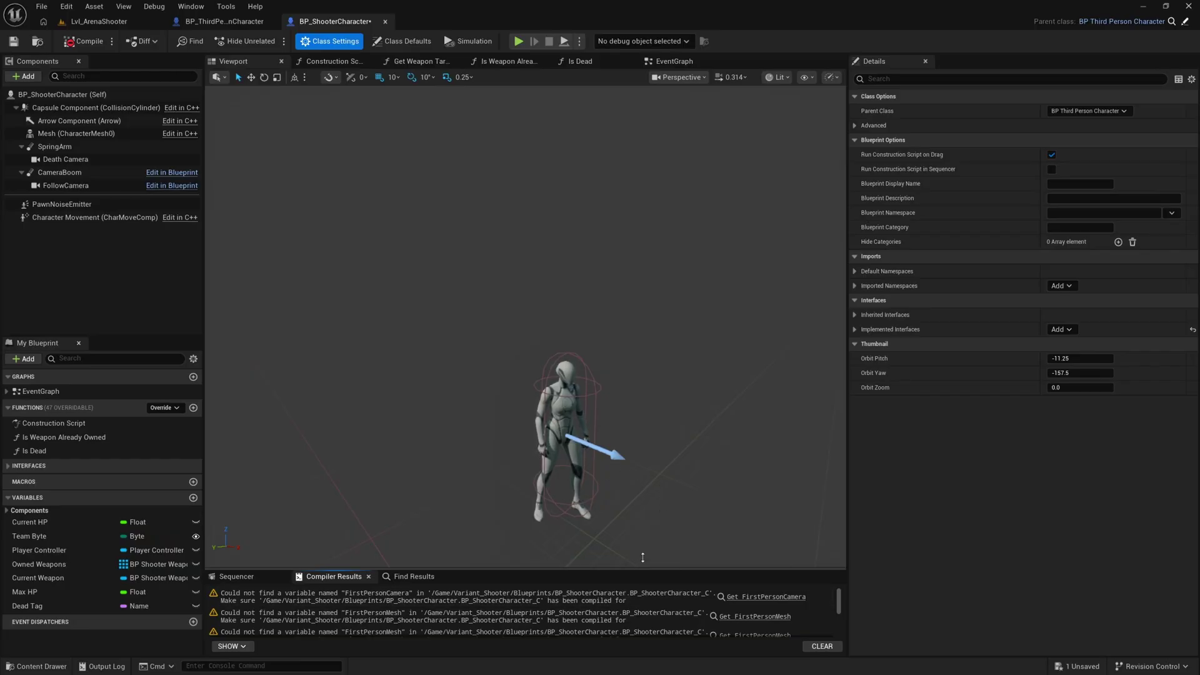
Step: Enlarge the compiler results, go to the first FirstPersonCamera error and examine the death-handling nodes around it
drag(674, 568, 726, 459)
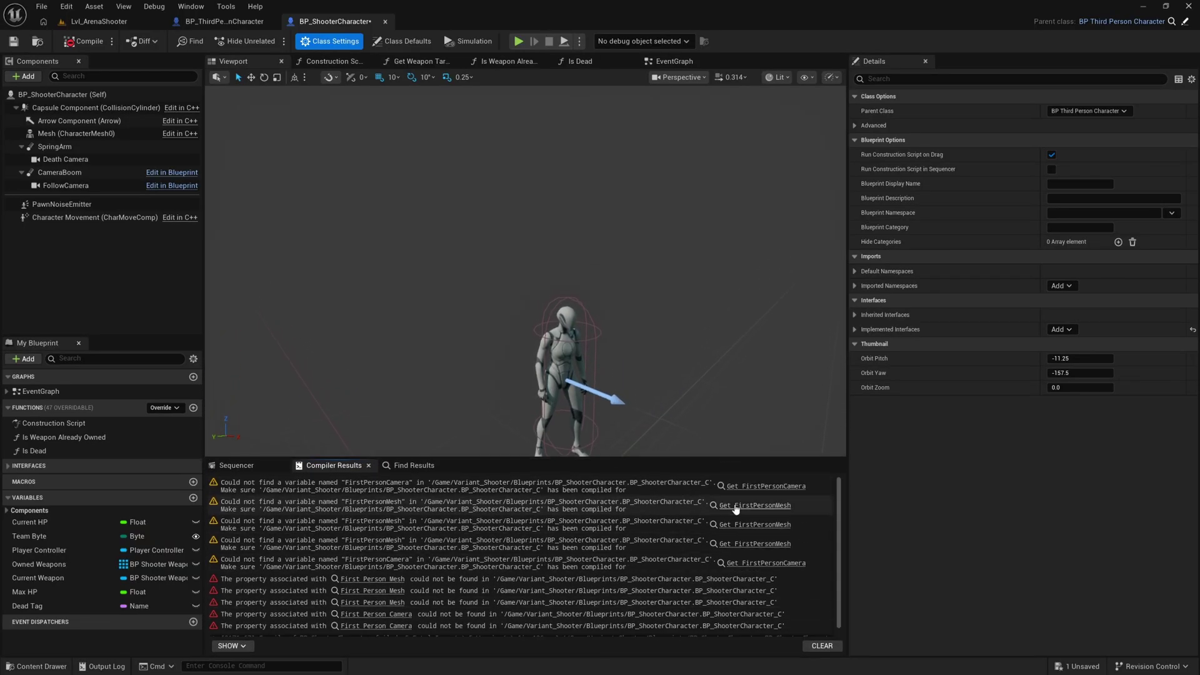
click(762, 485)
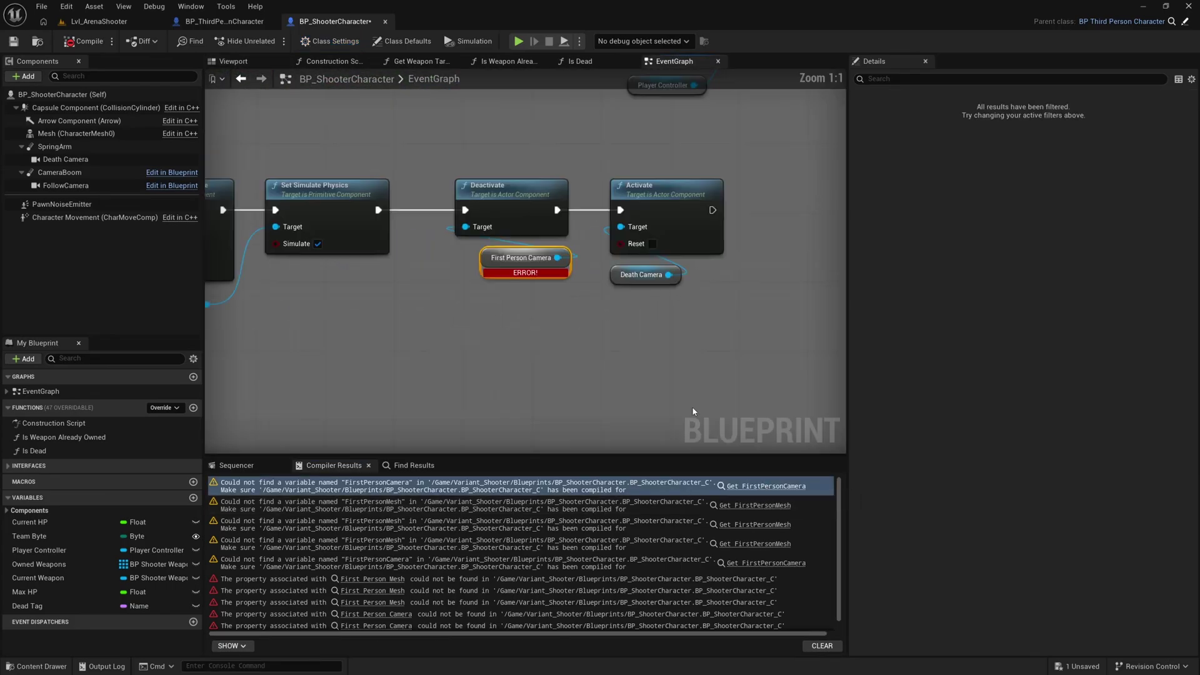
right_drag(492, 313, 989, 394)
scroll(567, 363, down, 2)
click(357, 159)
right_drag(458, 271, 115, 231)
drag(678, 338, 678, 329)
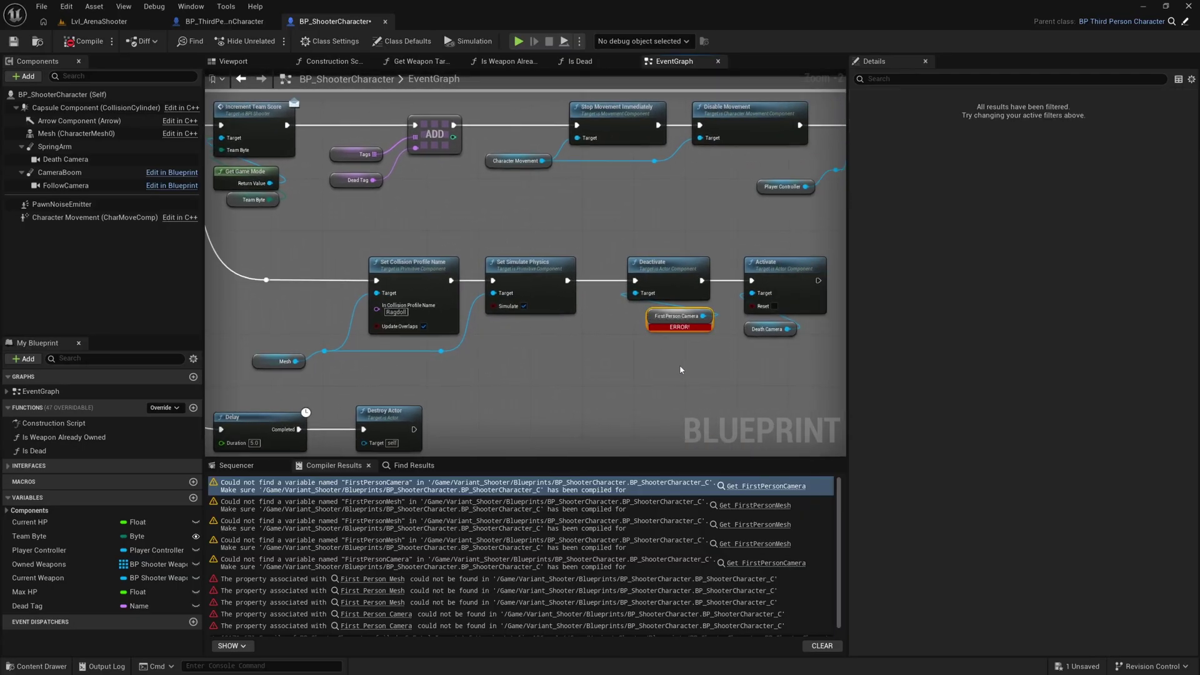
drag(621, 236, 621, 235)
right_drag(728, 349, 592, 361)
drag(733, 381, 598, 253)
drag(681, 358, 645, 371)
click(611, 368)
right_drag(594, 372, 670, 364)
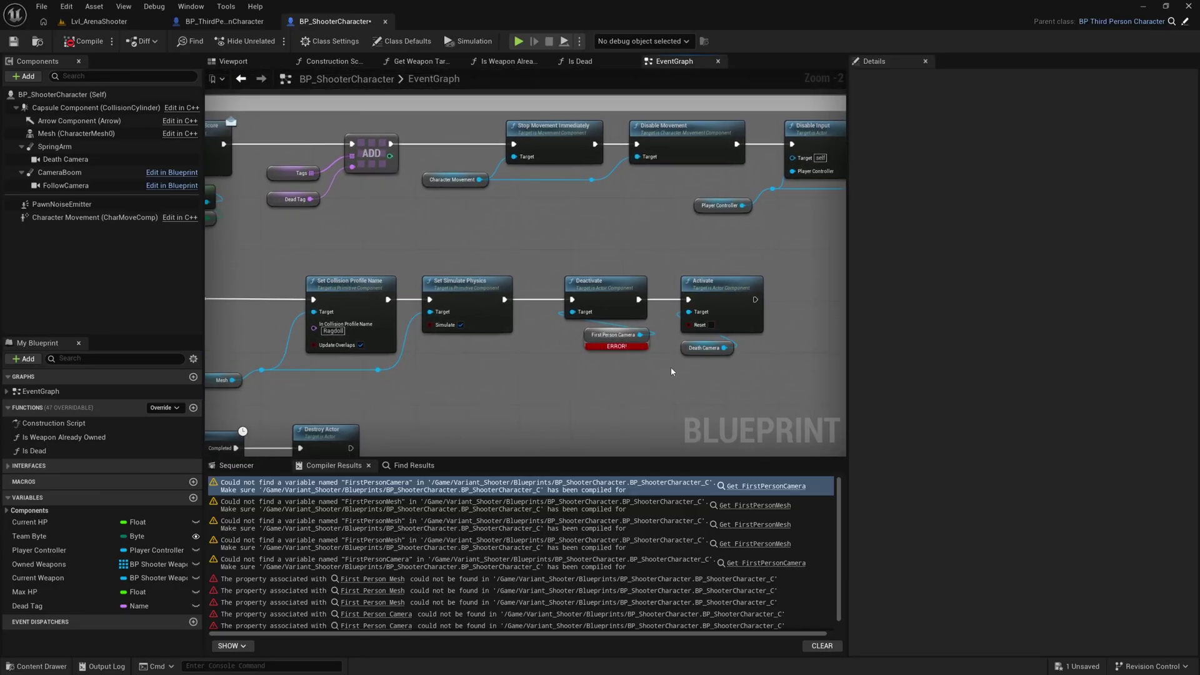
scroll(661, 366, up, 2)
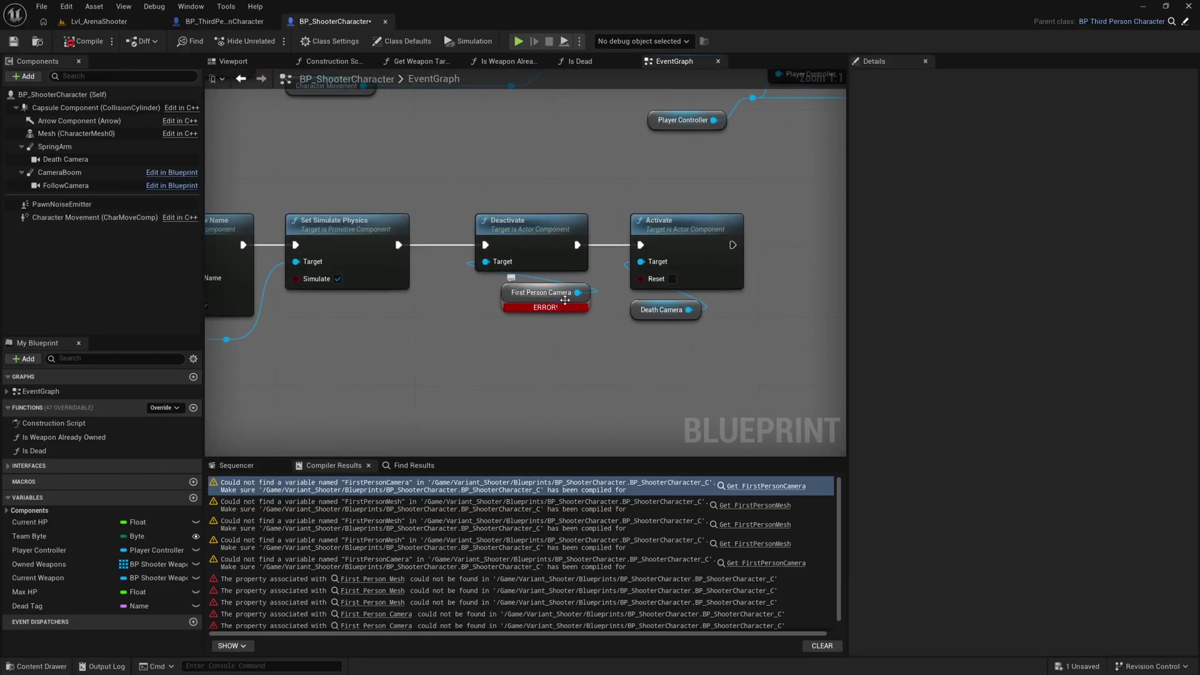
Step: Replace the broken First Person Camera reference on the Deactivate node with FollowCamera and compile the Blueprint
click(72, 187)
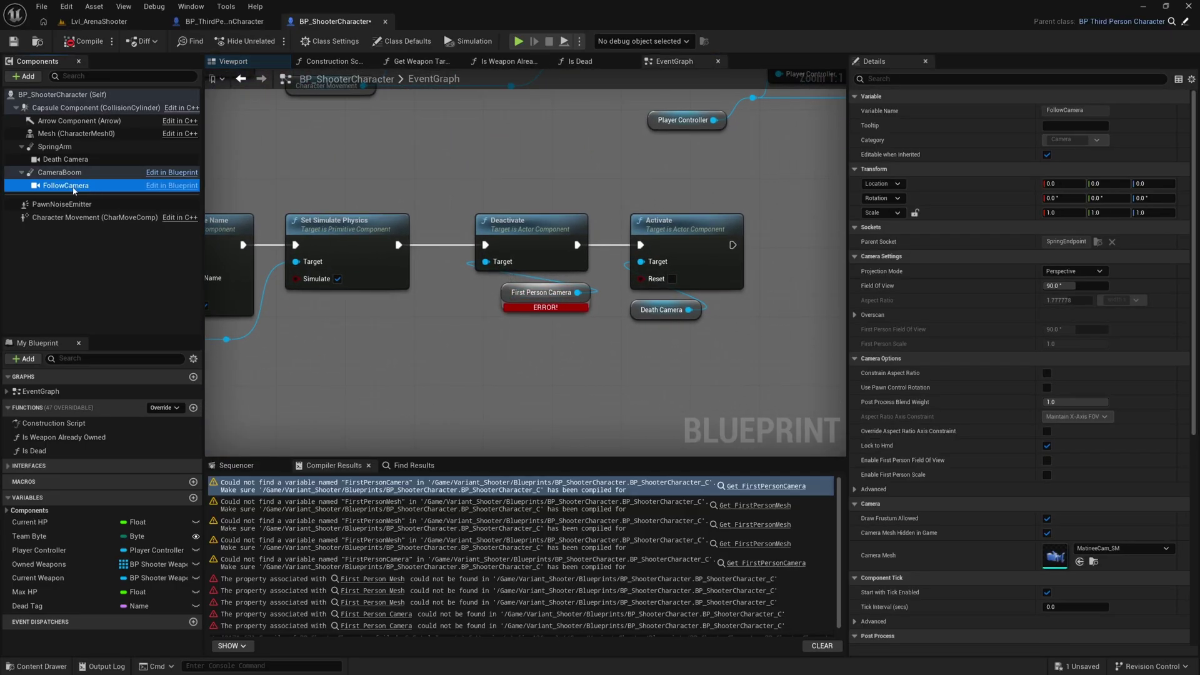
drag(72, 190, 506, 300)
click(71, 43)
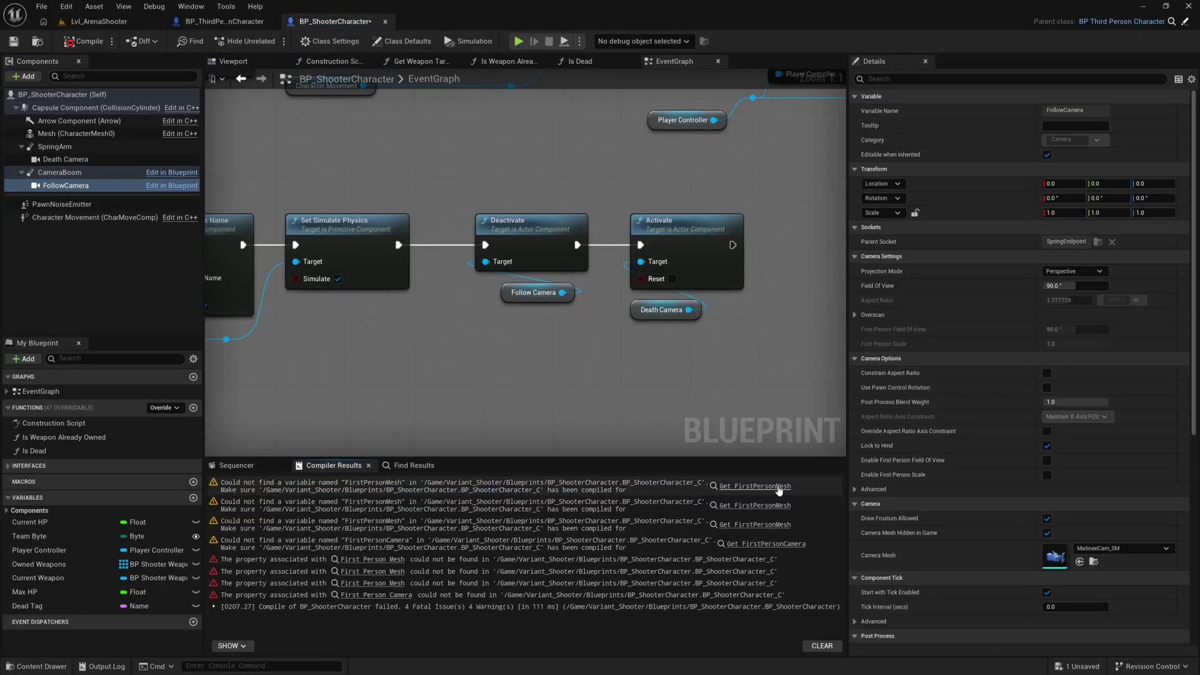
Step: Go to the first FirstPersonMesh error and examine the nodes setting the first and third person Anim Instance classes
click(774, 487)
scroll(623, 291, down, 2)
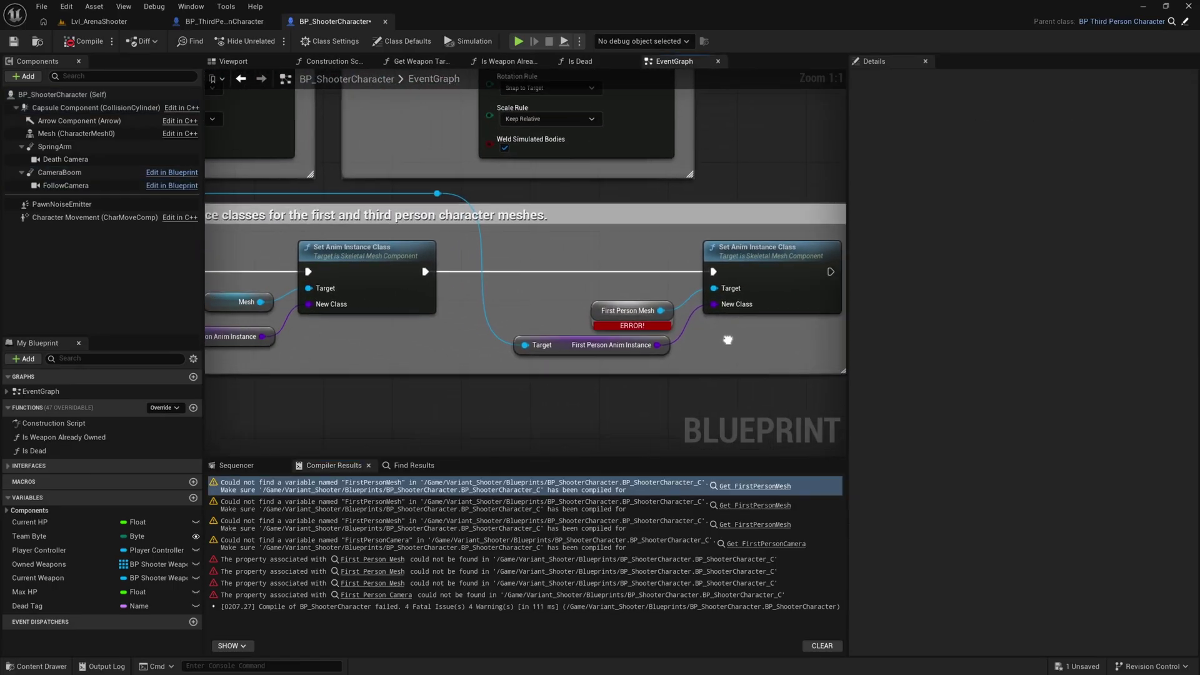
mouse_move(335, 293)
right_down()
mouse_move(383, 297)
mouse_move(339, 283)
right_up()
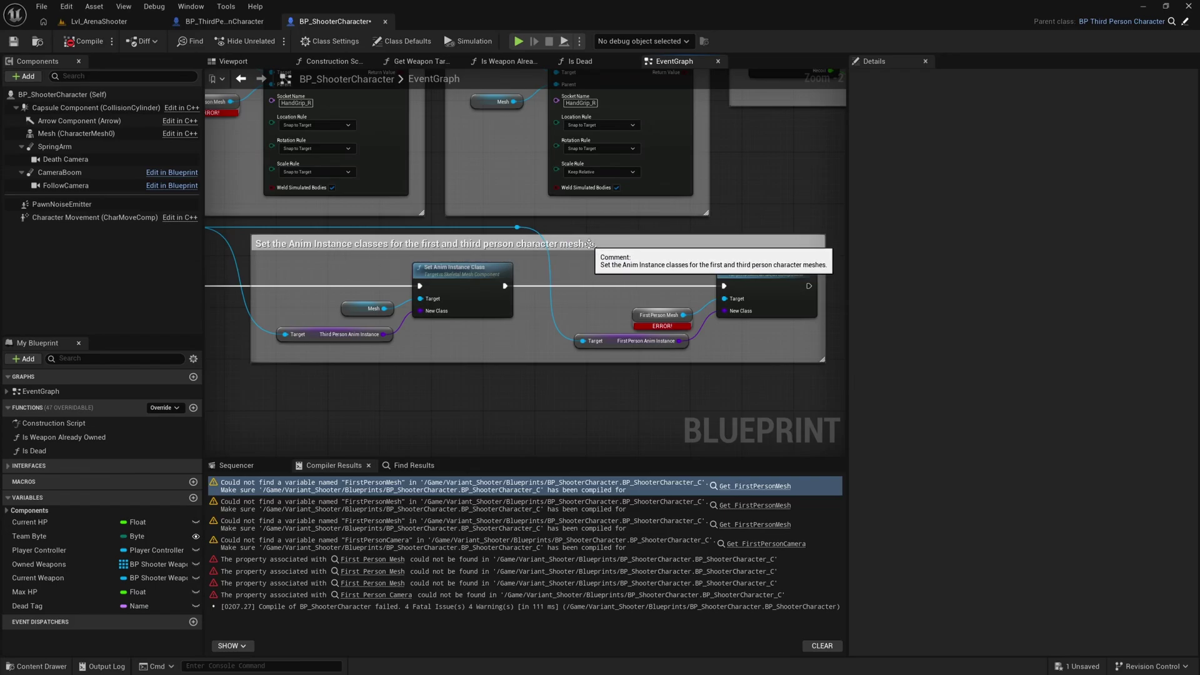
right_drag(350, 341, 266, 281)
right_drag(687, 279, 422, 330)
drag(745, 308, 667, 250)
click(558, 332)
drag(412, 277, 413, 279)
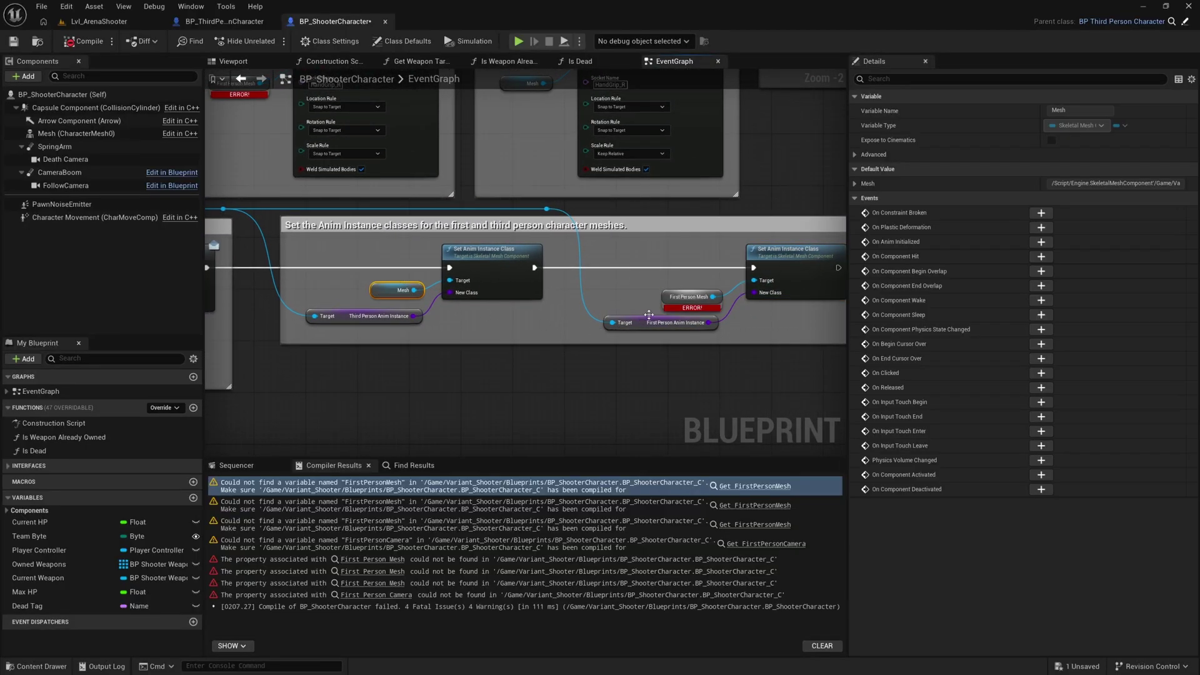
Step: Delete the First Person Mesh, First Person Anim Instance and second Set Anim Instance Class nodes, and recompile the Blueprint
drag(655, 300, 720, 281)
right_drag(750, 317, 709, 315)
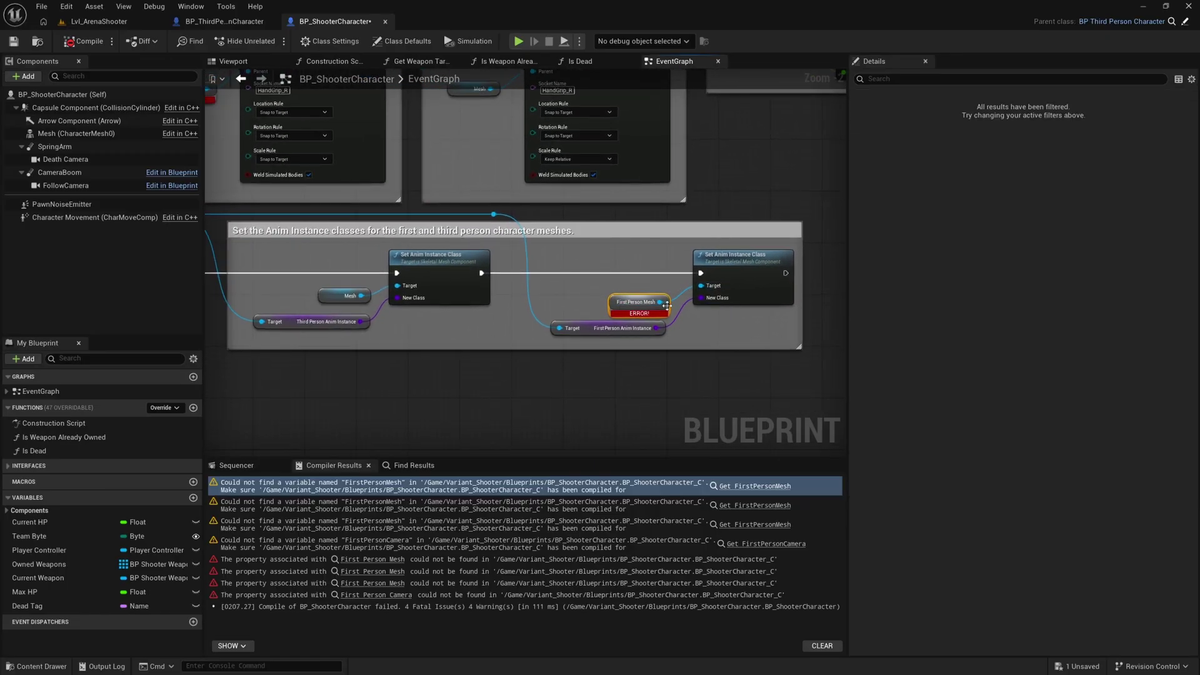
drag(758, 327, 637, 291)
key(Delete)
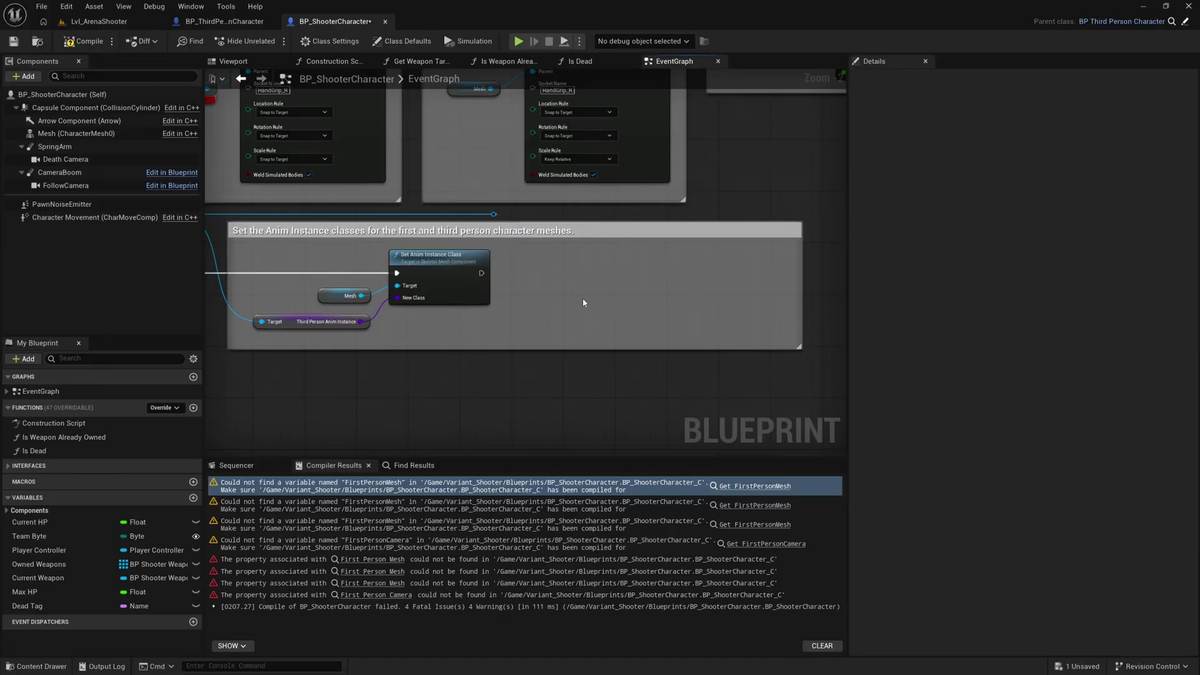
click(83, 41)
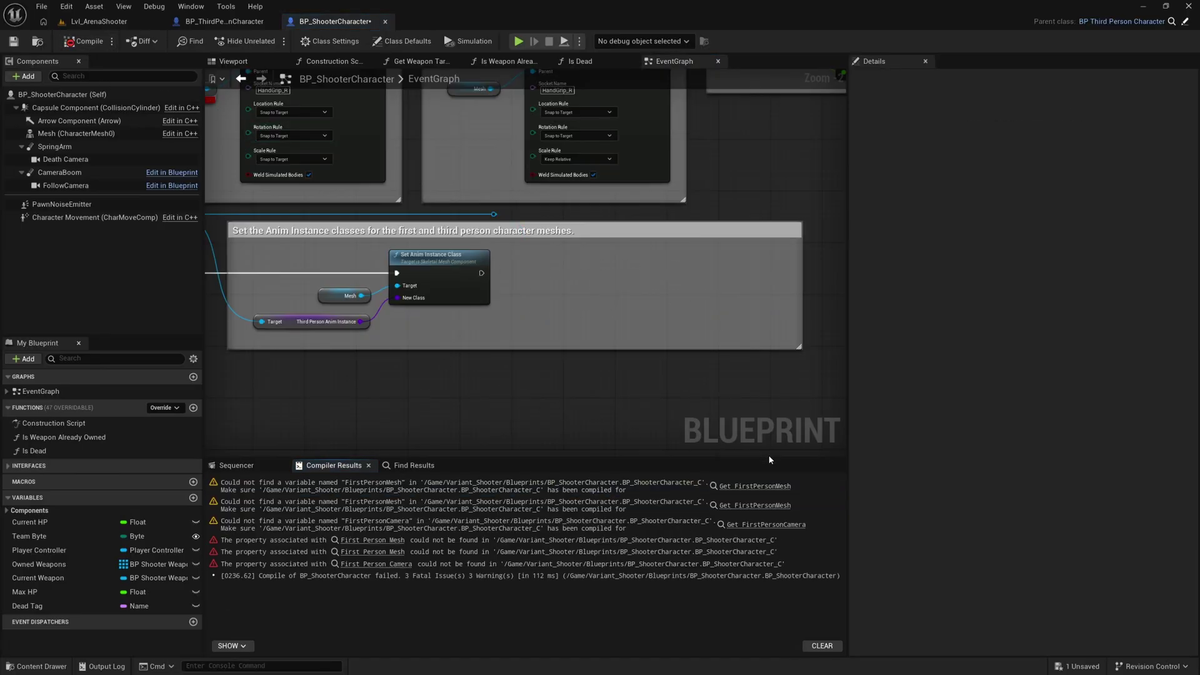
Step: Replace the broken First Person Mesh reference in the Play Fire Montage section with the inherited Mesh component and recompile the Blueprint
click(755, 486)
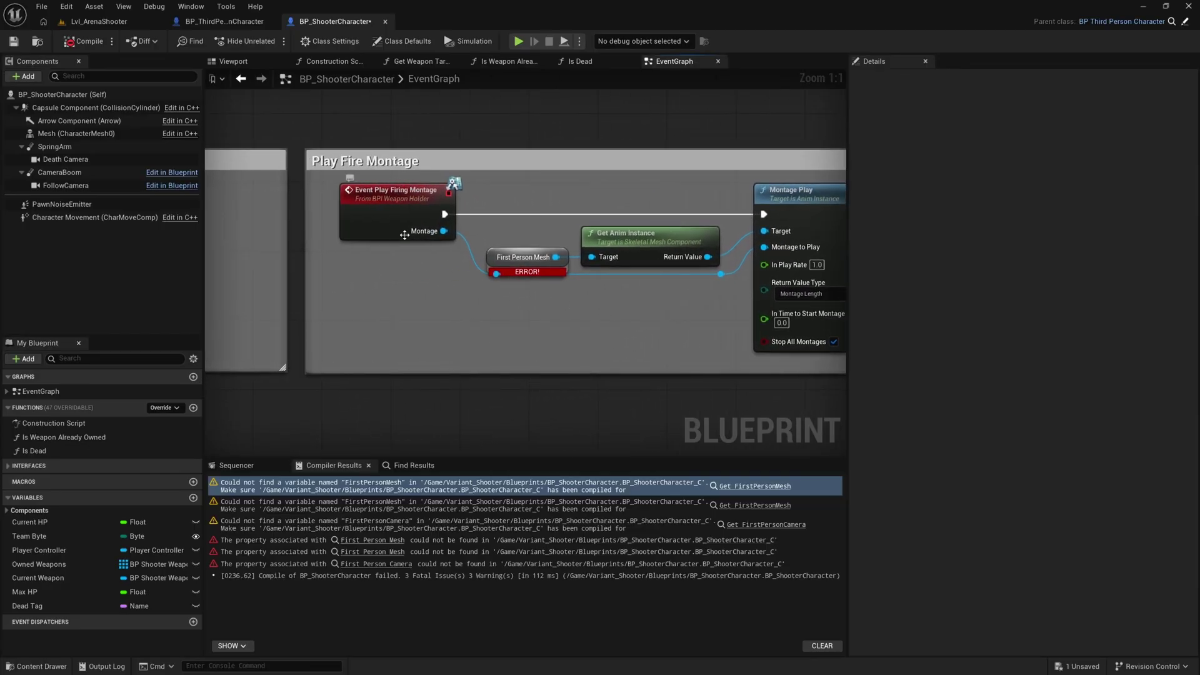
right_drag(485, 289, 383, 288)
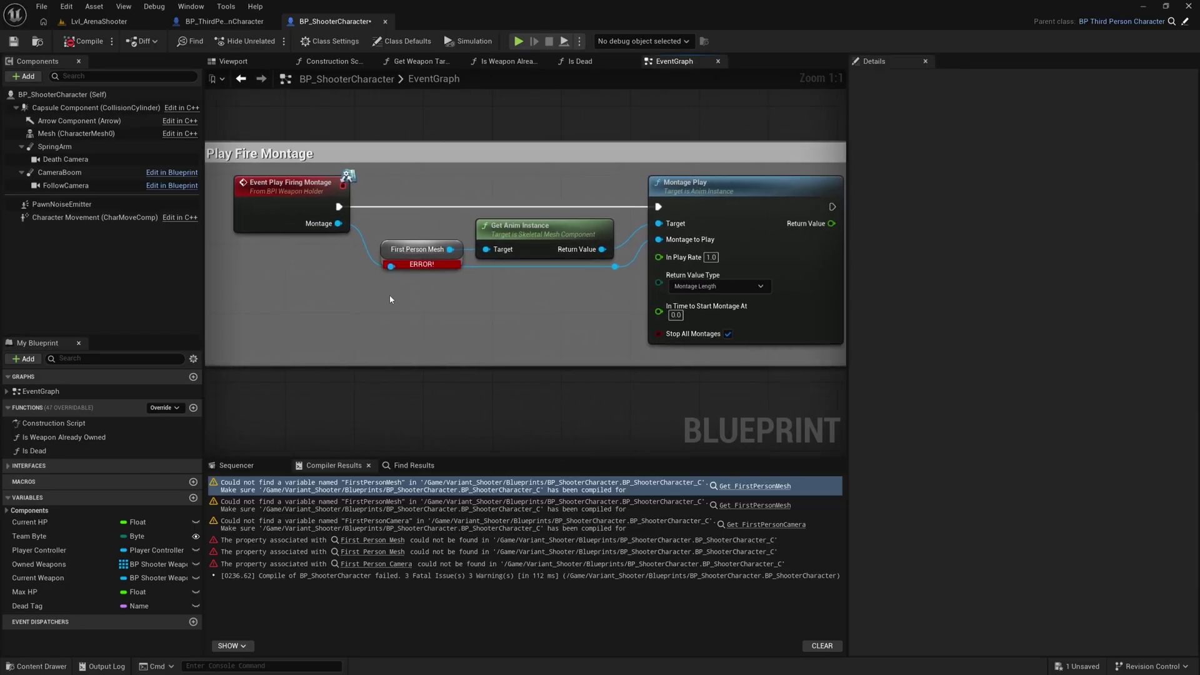
click(403, 253)
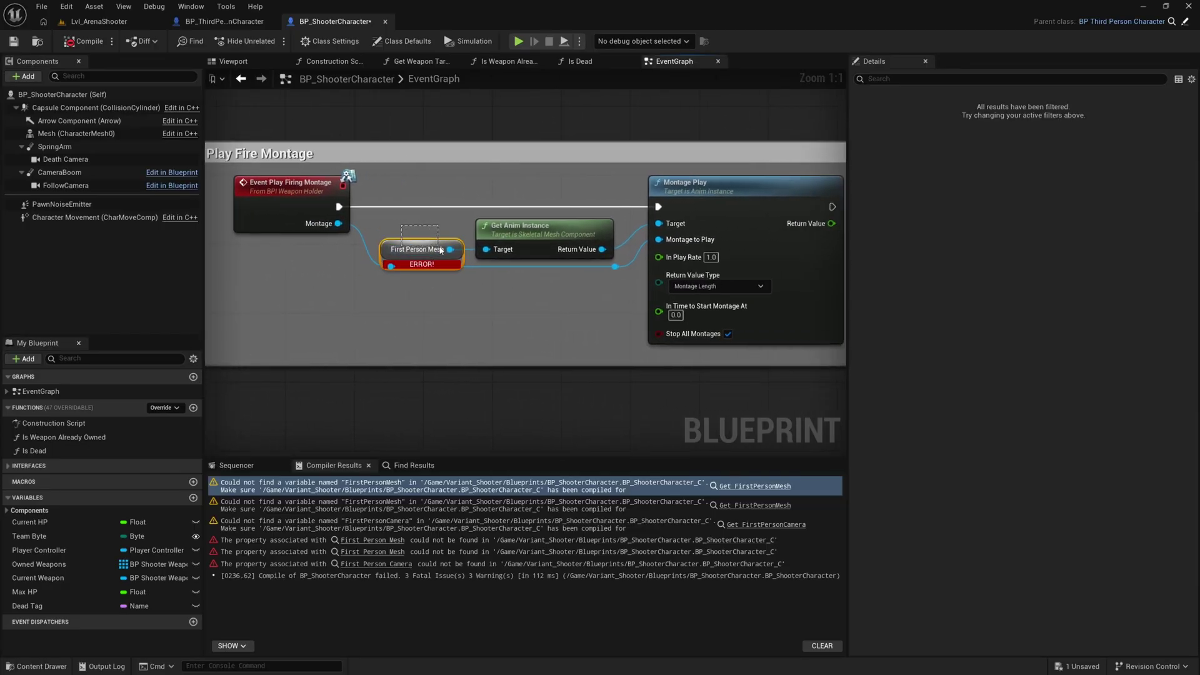
click(473, 307)
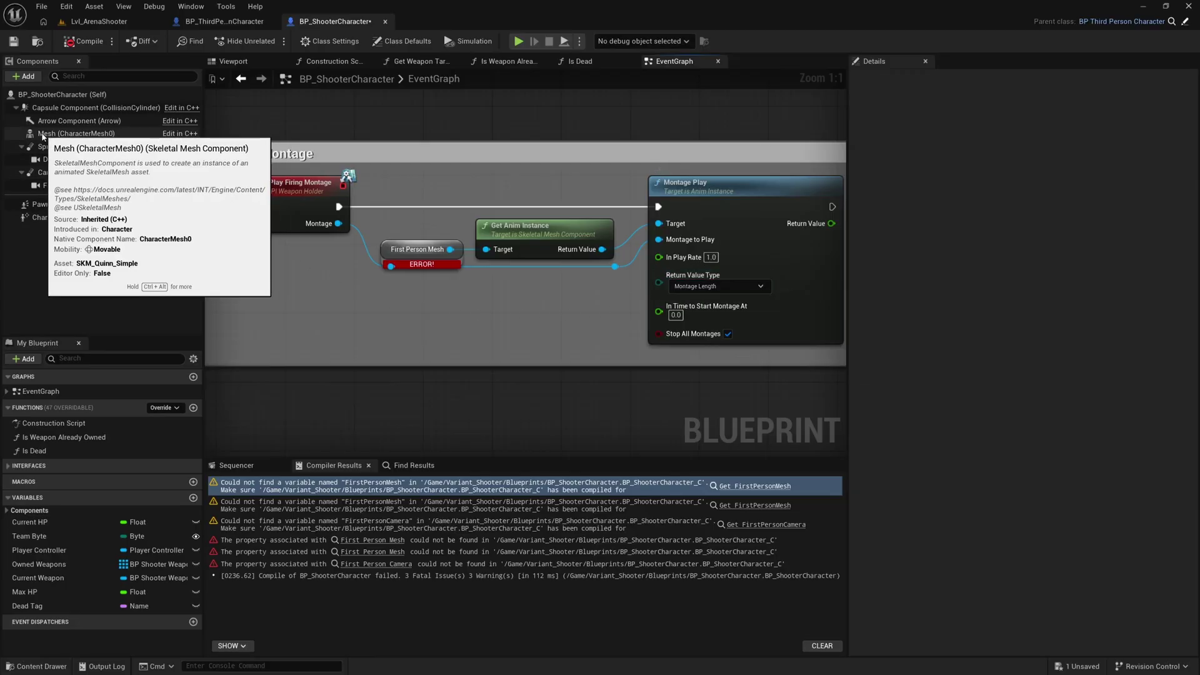
drag(52, 133, 390, 253)
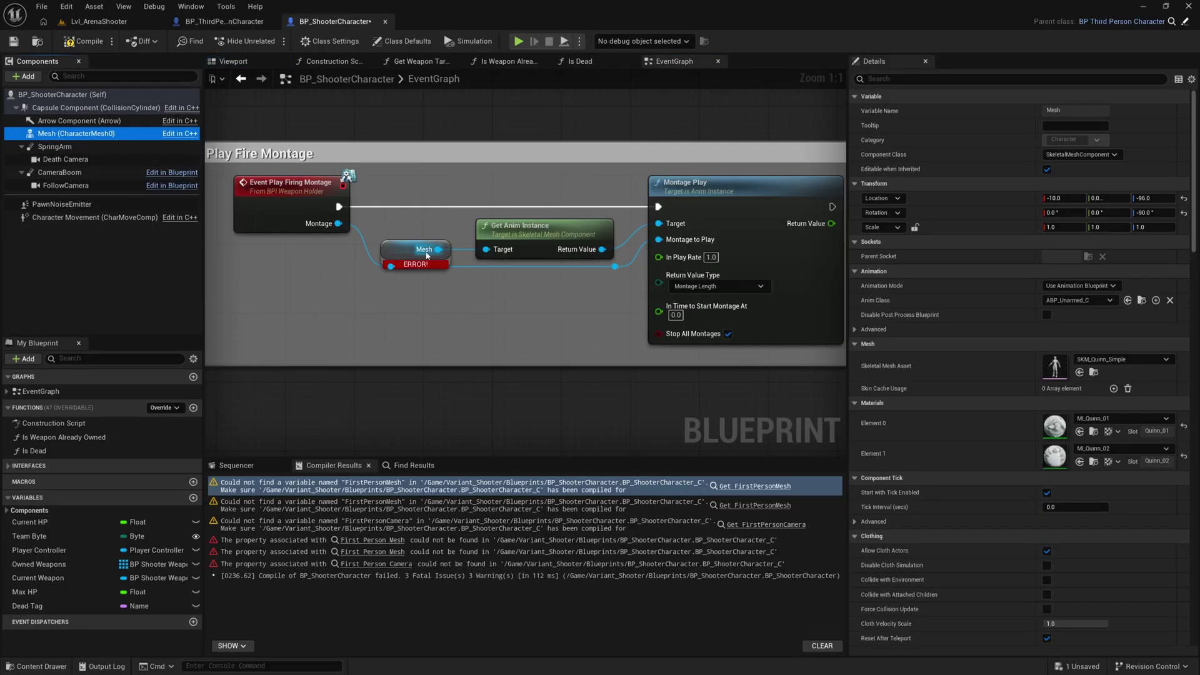
click(84, 40)
Step: Delete the nodes attaching the first person mesh and connect Attach Actor To Actor's execution to the third person Attach Component To Component node
click(750, 487)
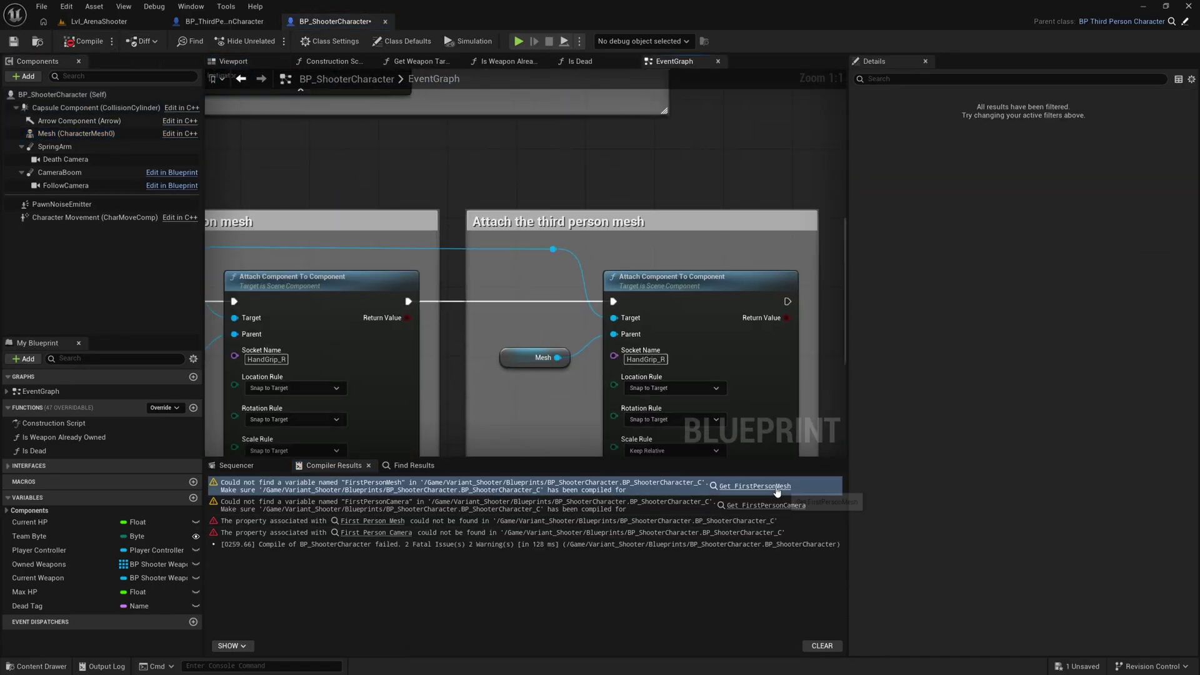
right_drag(538, 347, 773, 349)
scroll(387, 372, down, 2)
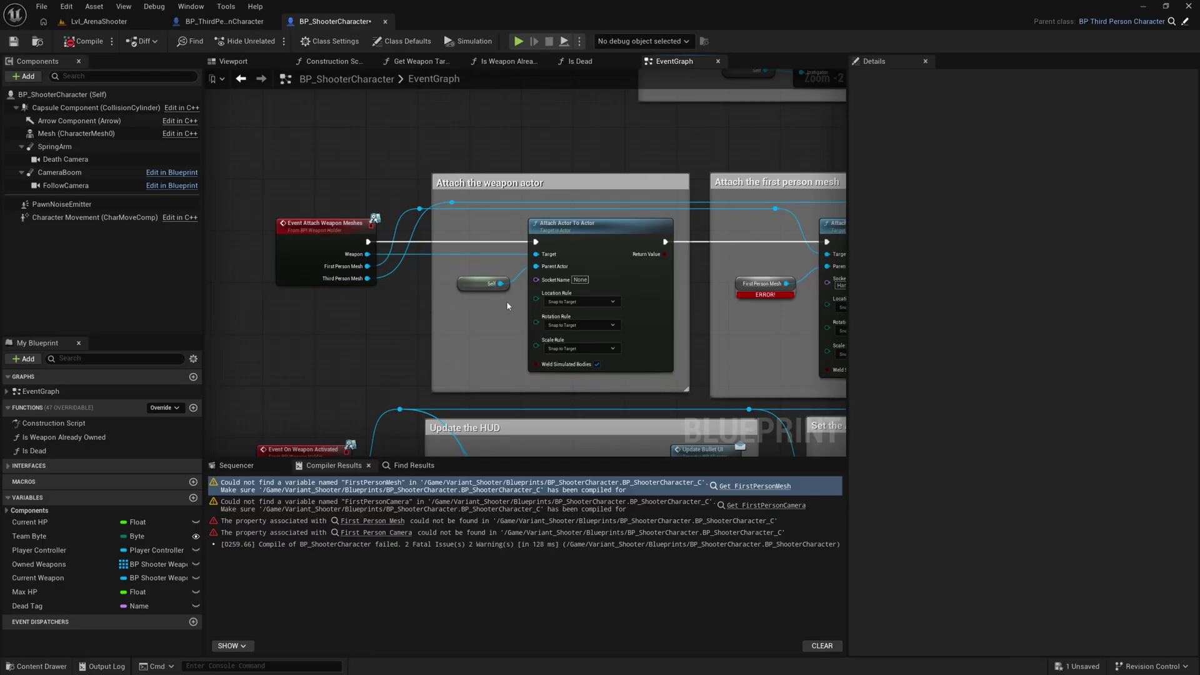
right_drag(519, 305, 221, 291)
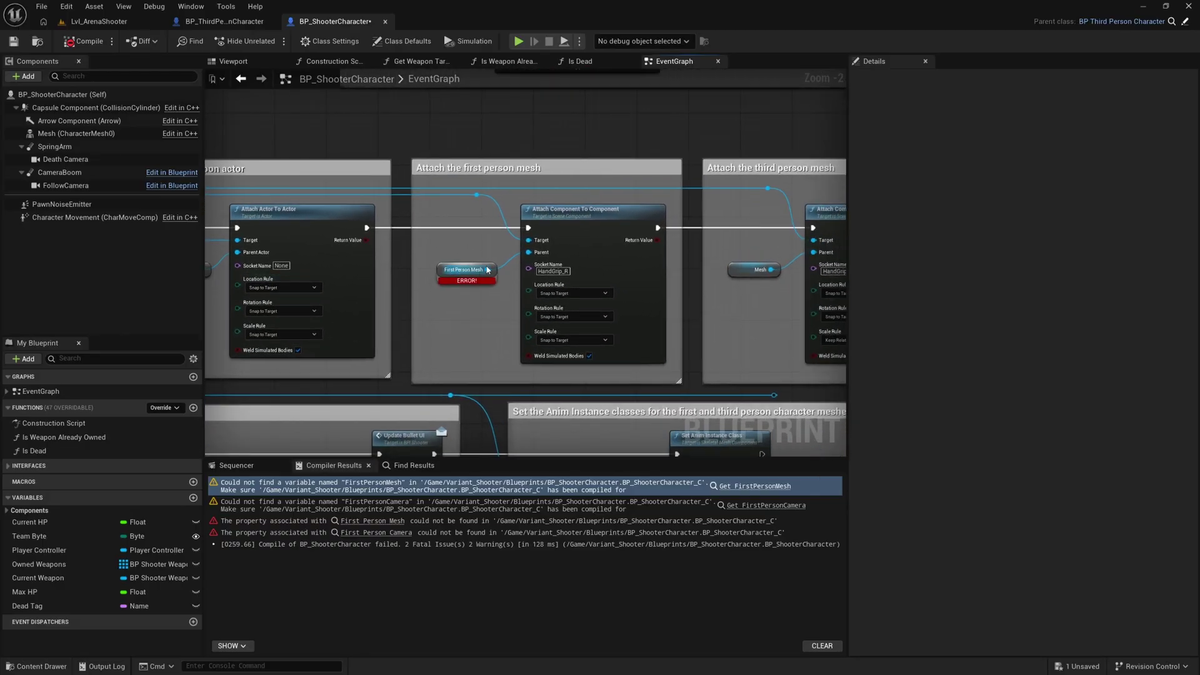
right_drag(485, 270, 217, 277)
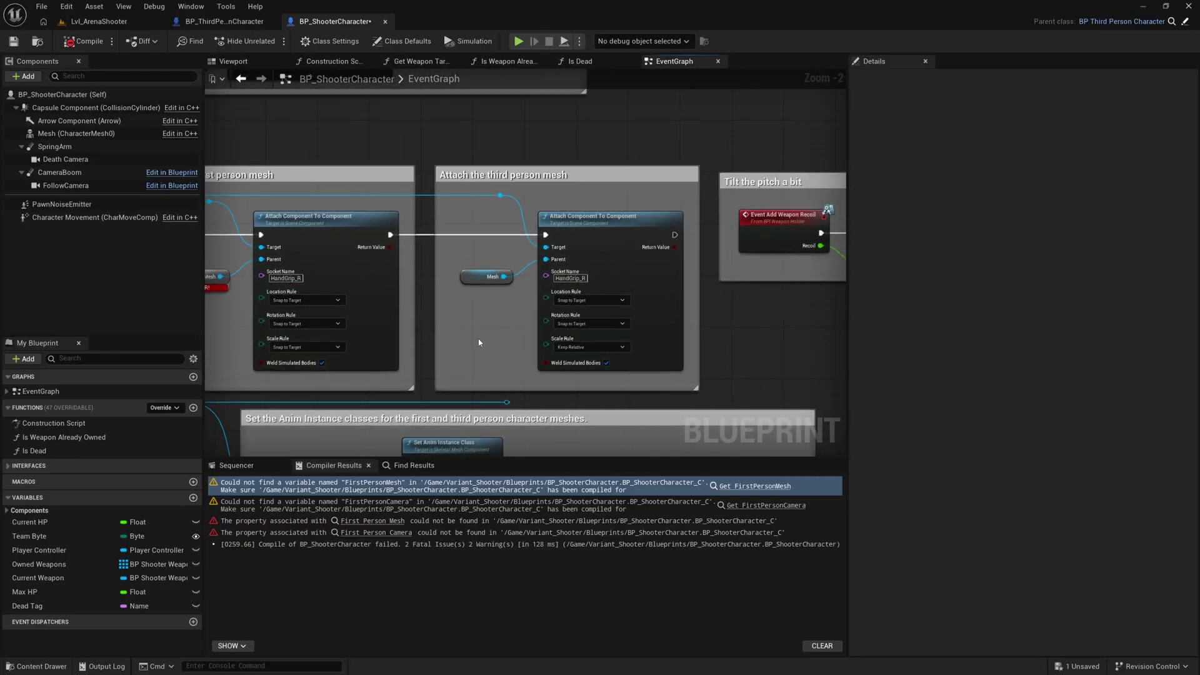
right_drag(478, 329, 739, 327)
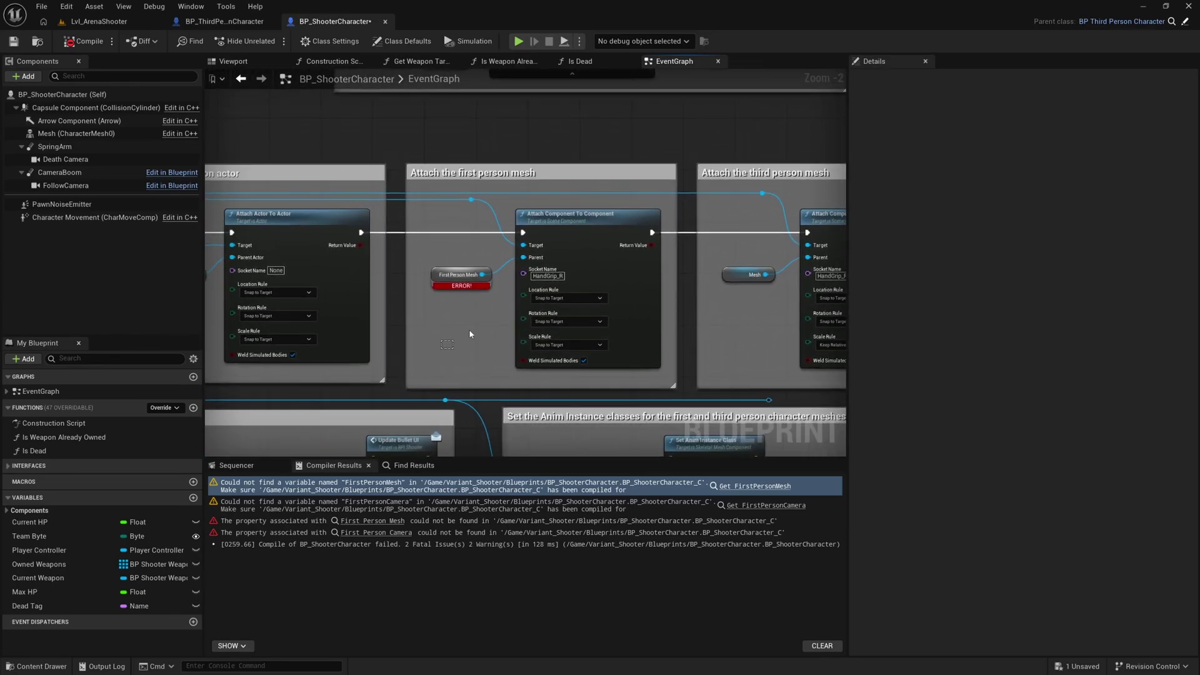
drag(485, 324, 634, 257)
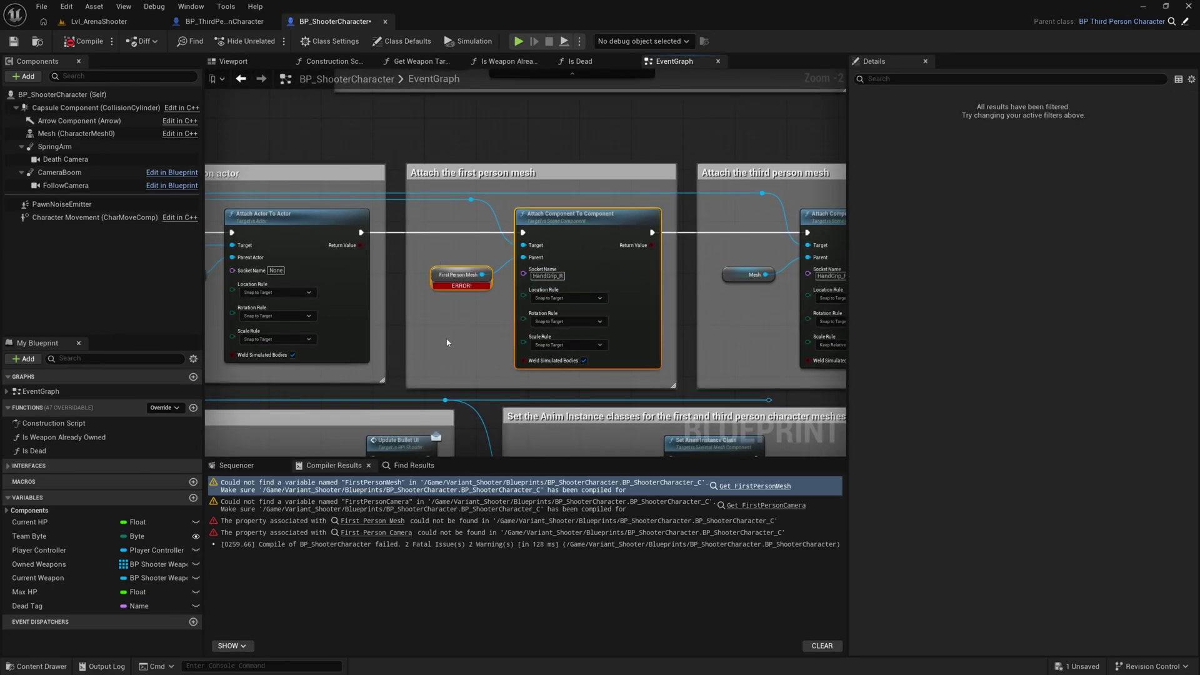
drag(446, 337, 564, 270)
key(Delete)
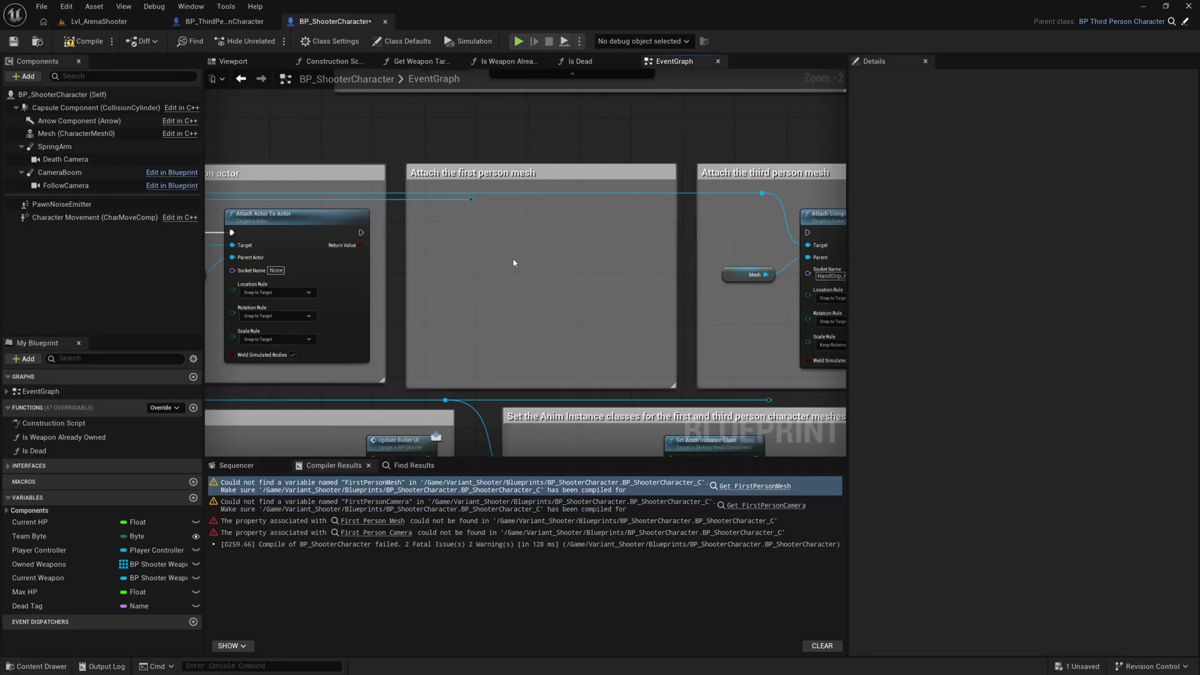
drag(361, 233, 752, 259)
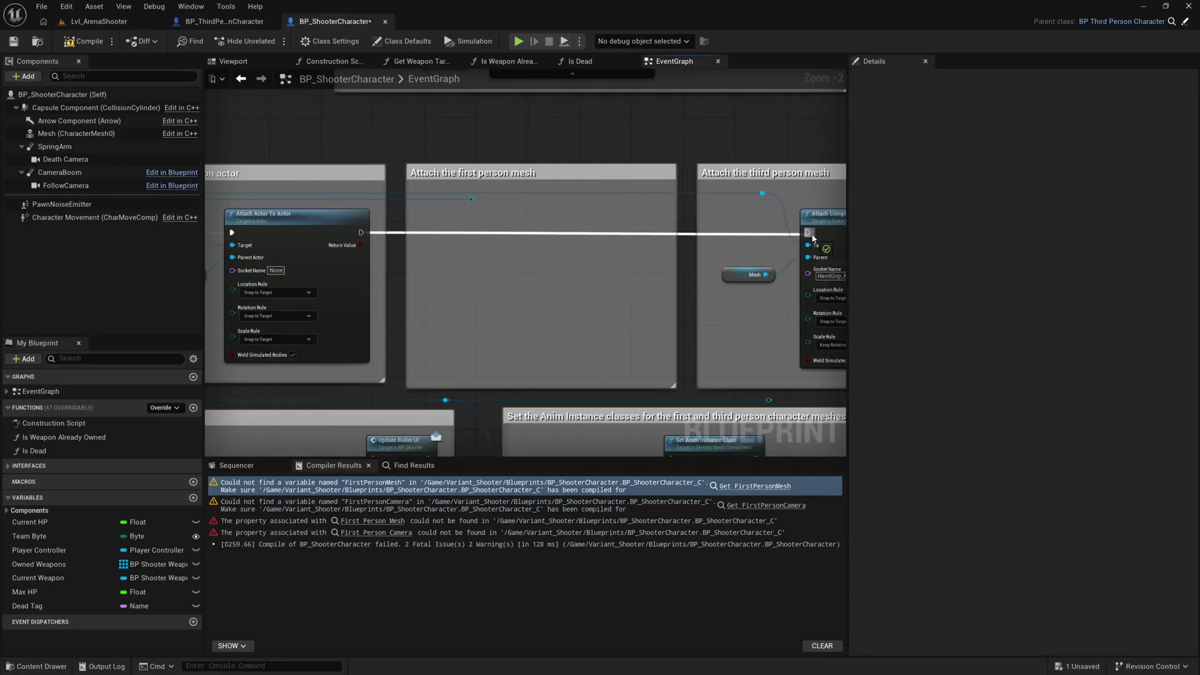
drag(812, 238, 809, 234)
Step: Connect the First Person Mesh wire's loose reroute point to the reroute feeding the third person attach node's Target
right_drag(756, 242, 833, 235)
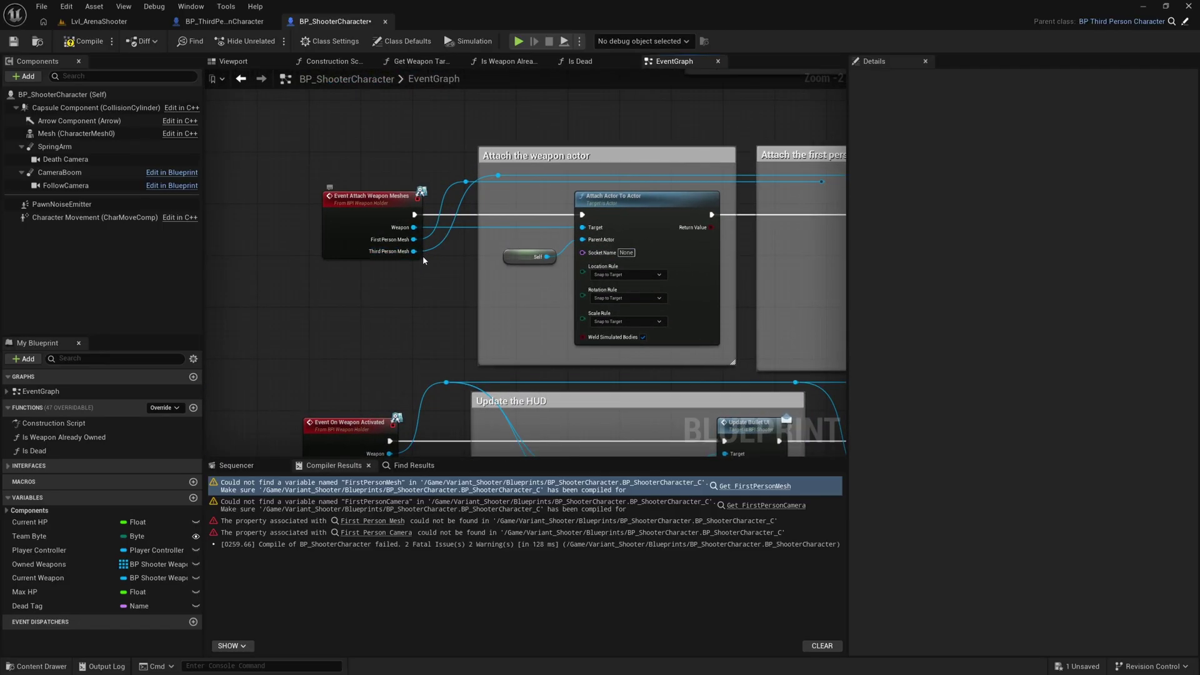
right_drag(424, 259, 292, 270)
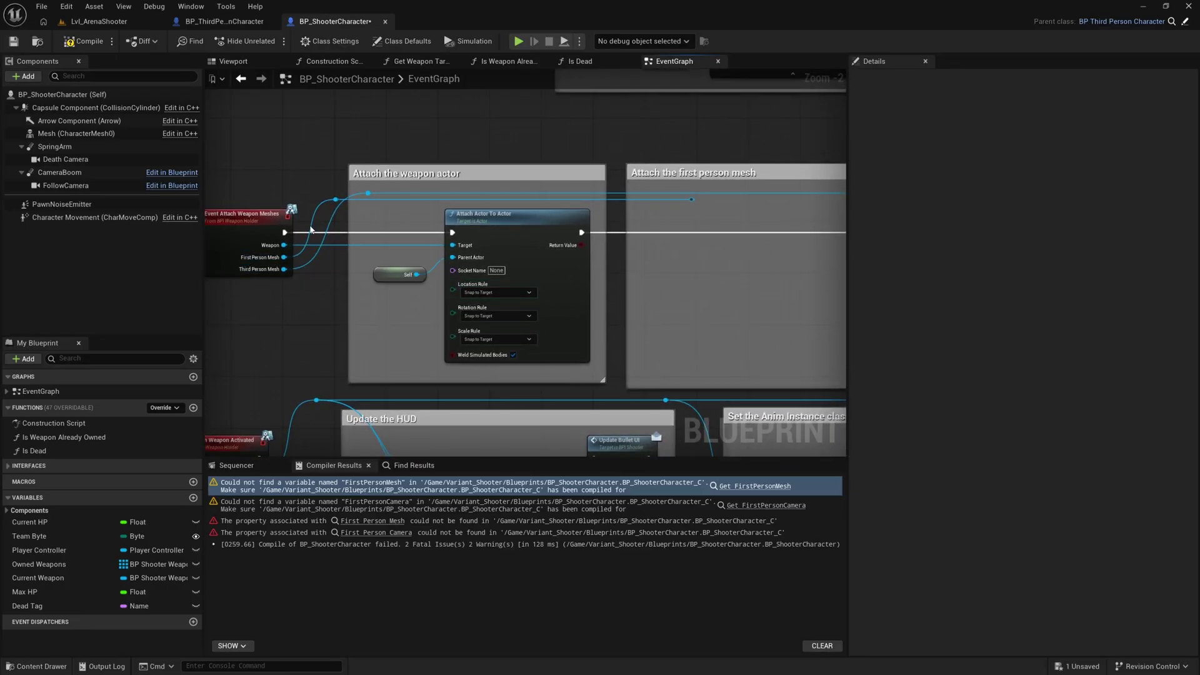
right_drag(748, 244, 445, 263)
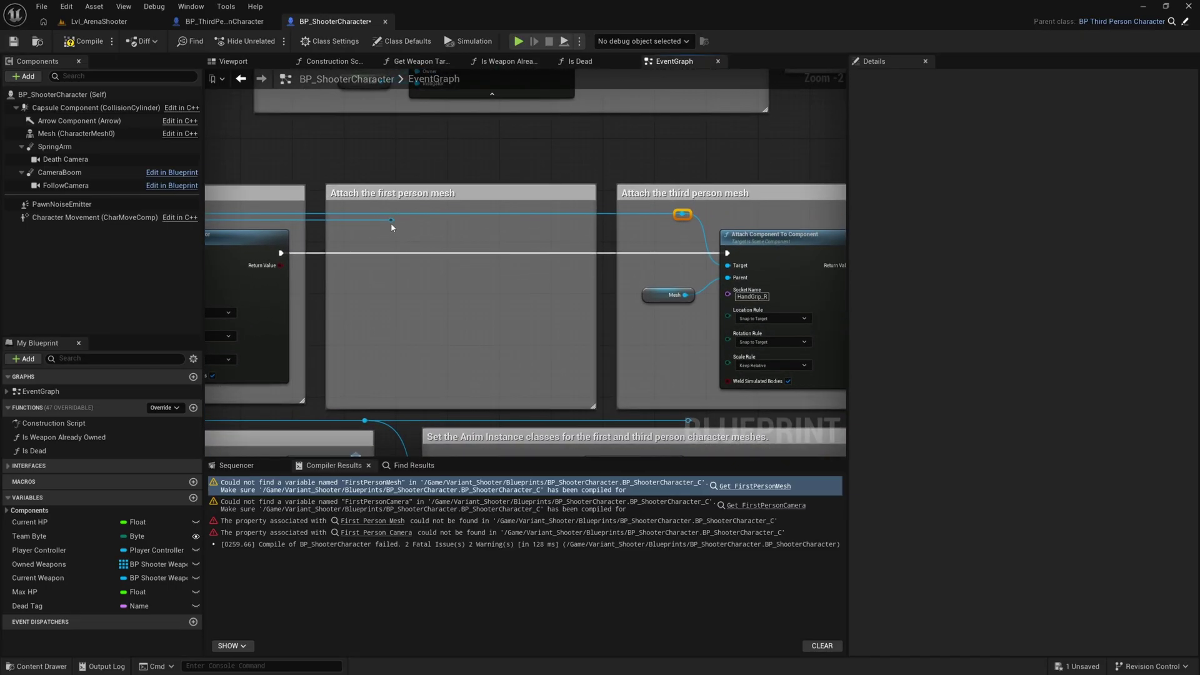
drag(391, 221, 682, 214)
right_drag(444, 262, 670, 248)
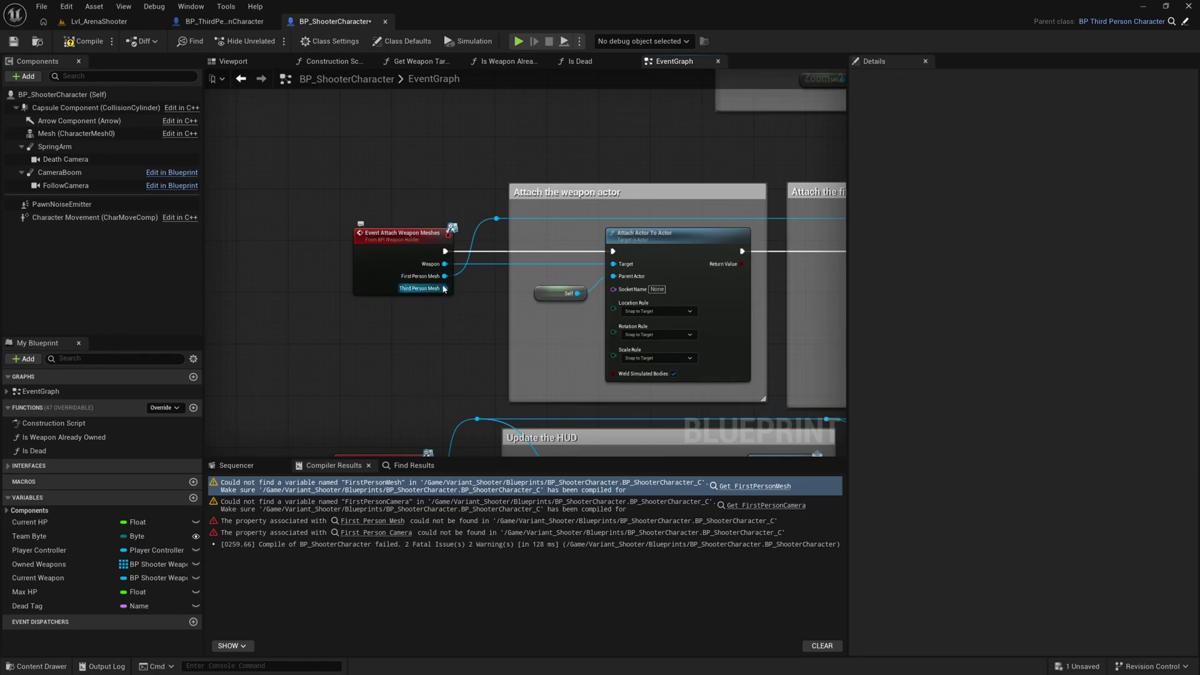
Step: Check the rewired chain from Event Attach Weapon Meshes to the third person attach node and recompile the Blueprint
right_drag(723, 308, 85, 288)
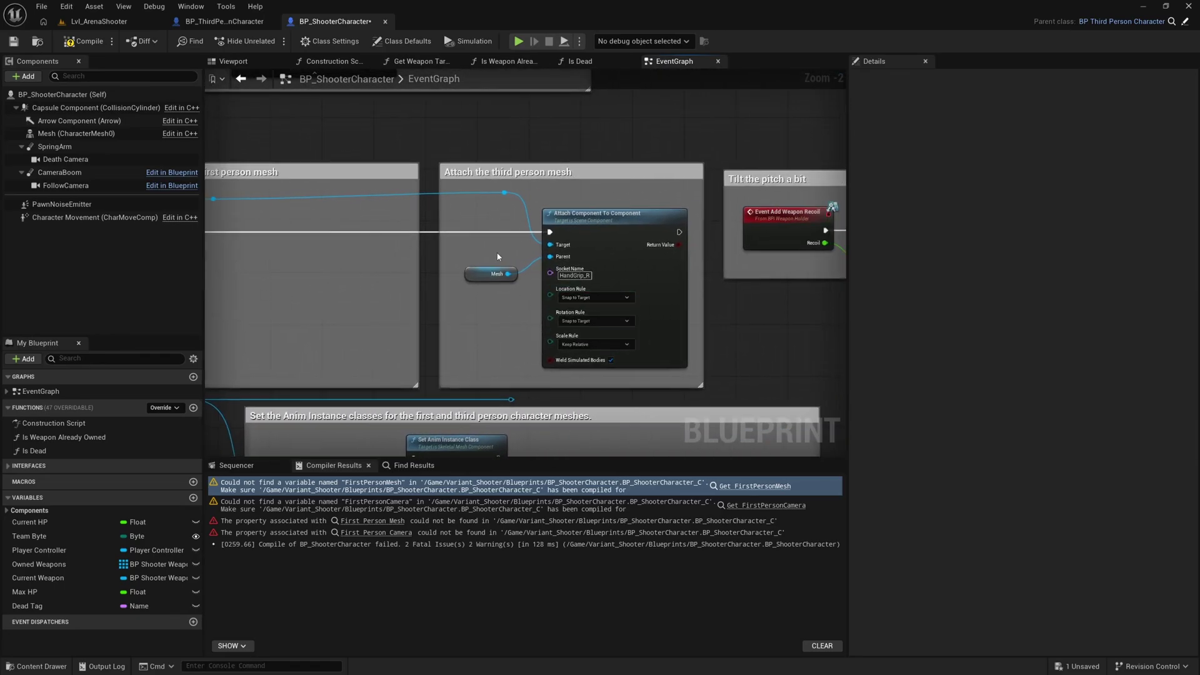
right_drag(498, 254, 950, 255)
right_drag(536, 289, 611, 270)
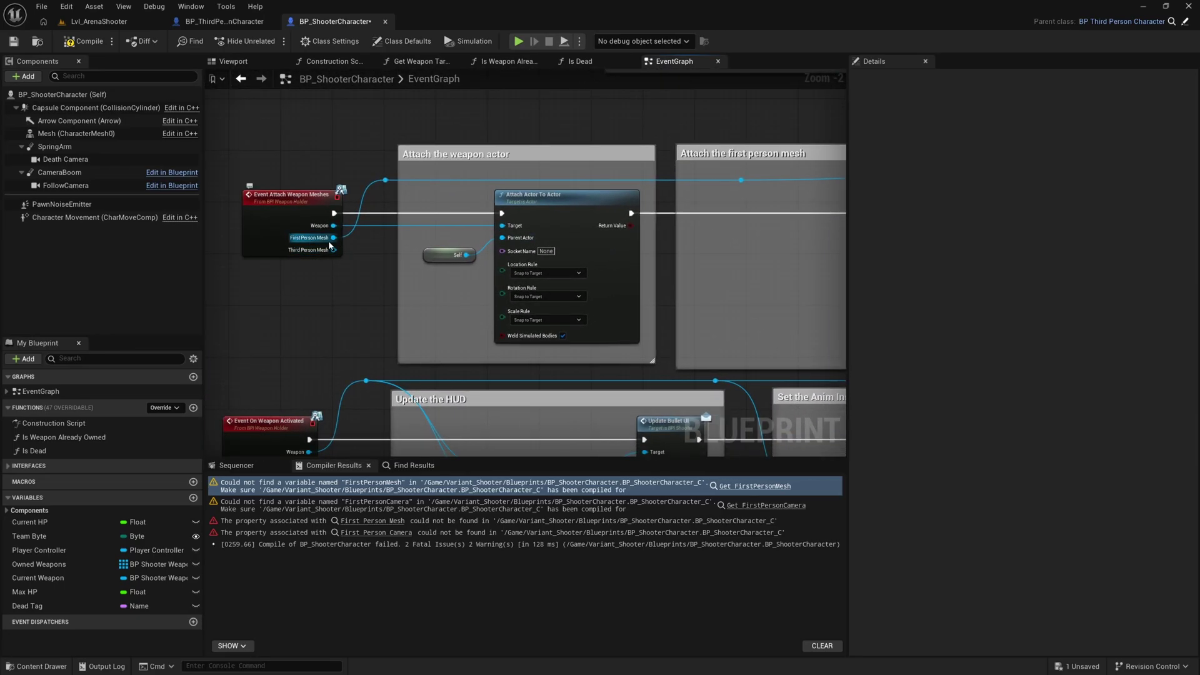
right_drag(549, 247, 141, 242)
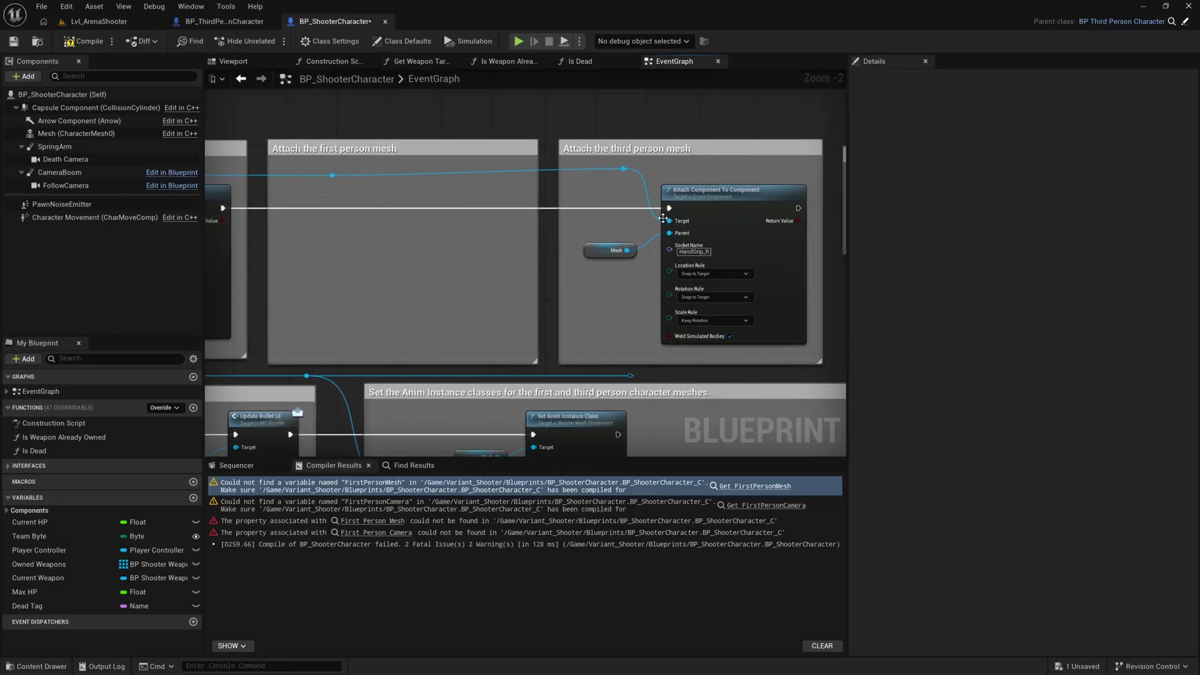
click(614, 250)
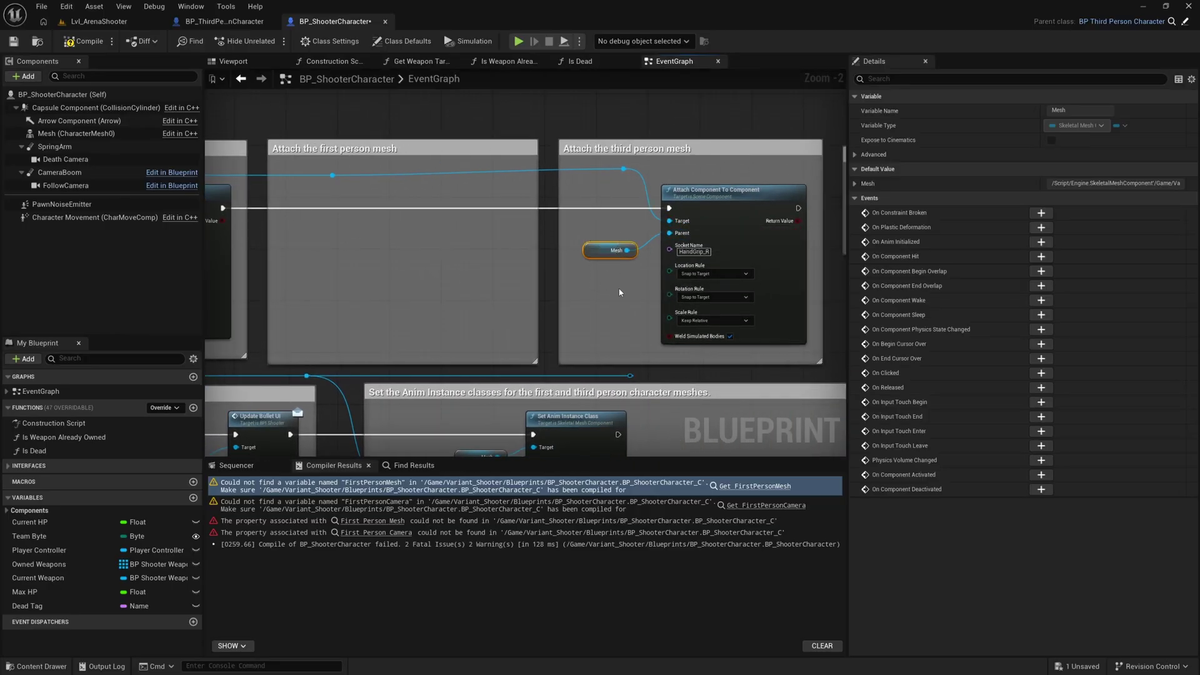
click(626, 294)
right_drag(633, 297, 720, 314)
scroll(720, 313, down, 2)
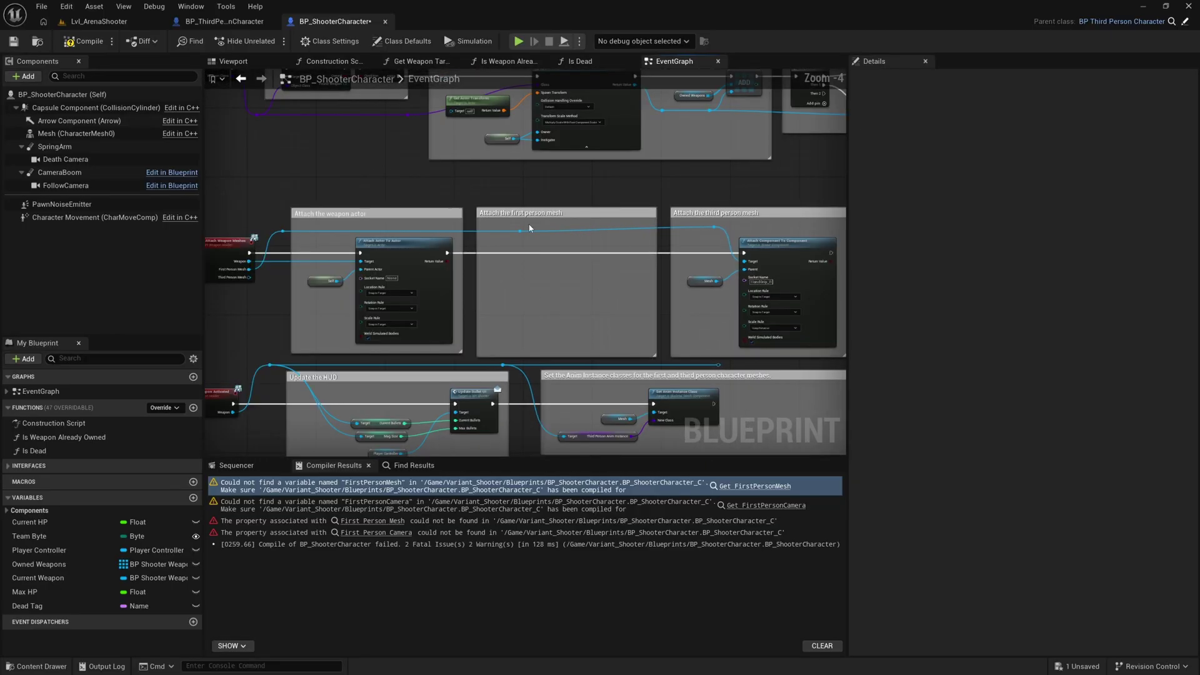
click(88, 41)
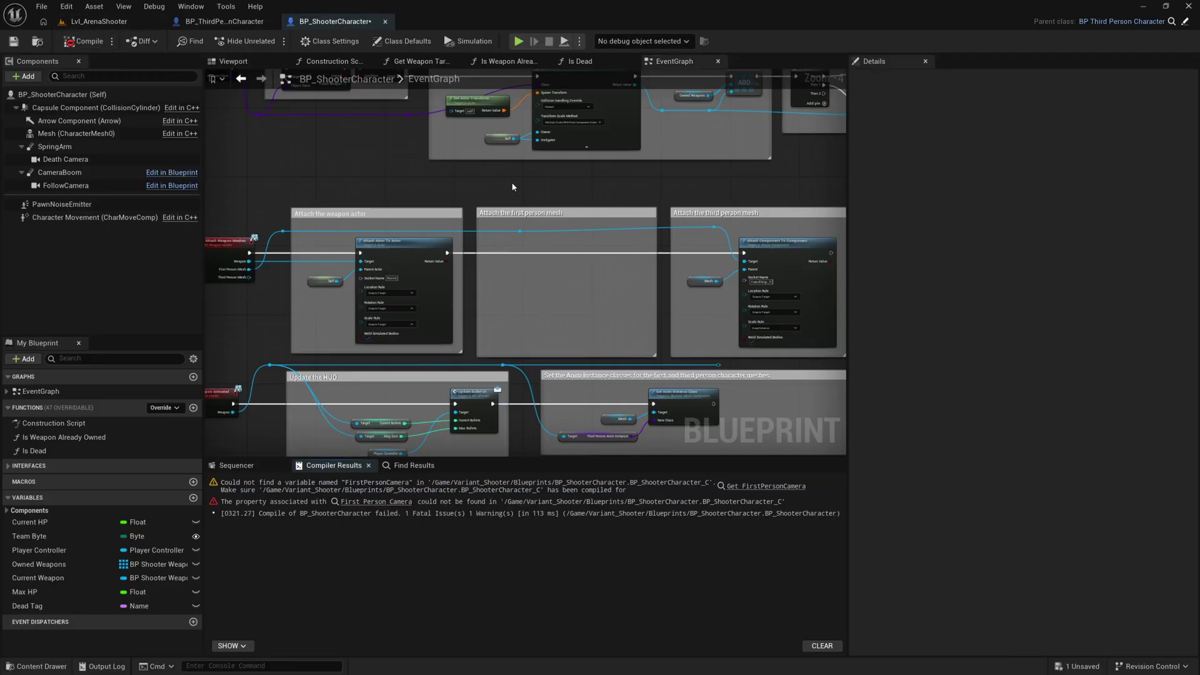
Step: Replace the broken First Person Camera reference in the Get Weapon Target Location function with FollowCamera and recompile the Blueprint
click(774, 486)
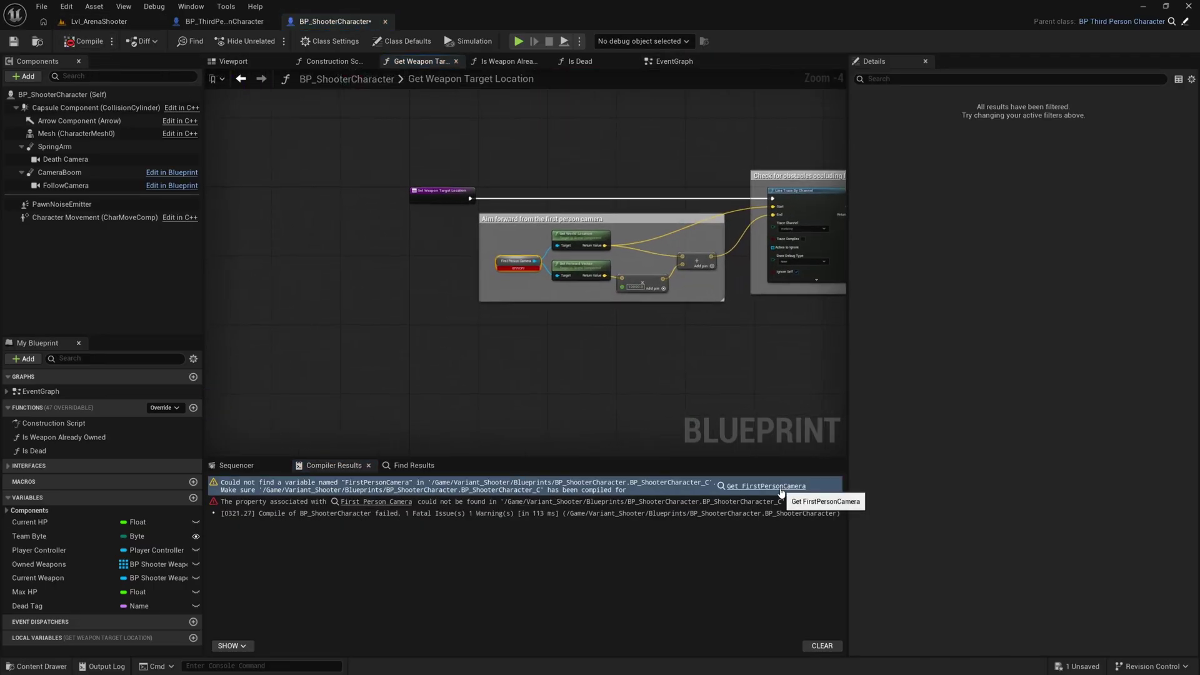
mouse_move(499, 299)
right_down()
mouse_move(24, 353)
mouse_move(527, 333)
right_up()
scroll(265, 341, down, 2)
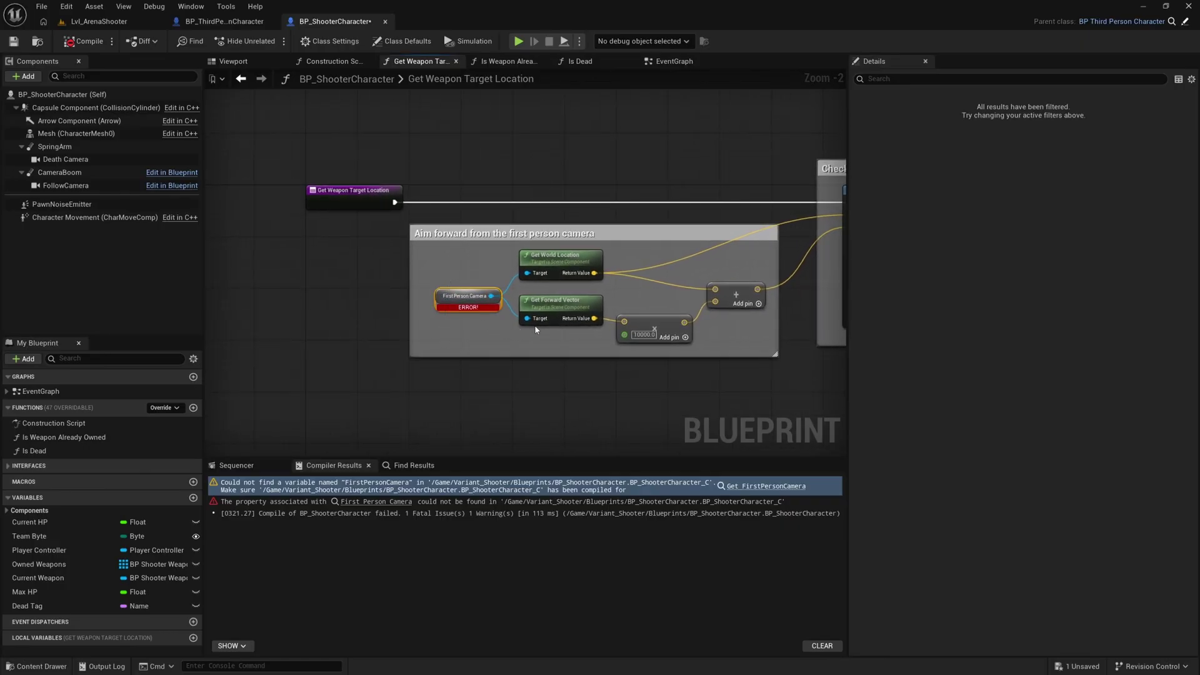
right_drag(587, 335, 149, 333)
right_drag(650, 324, 984, 297)
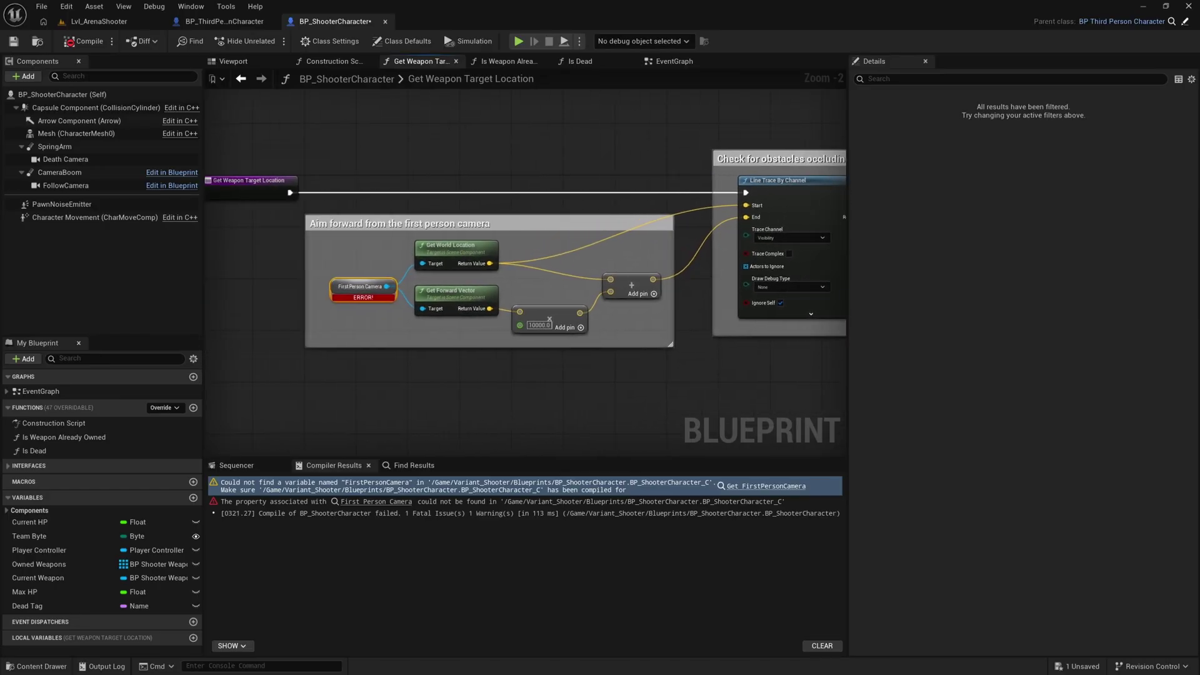
click(413, 338)
mouse_move(828, 310)
right_down()
mouse_move(455, 314)
mouse_move(842, 294)
right_up()
scroll(420, 303, up, 2)
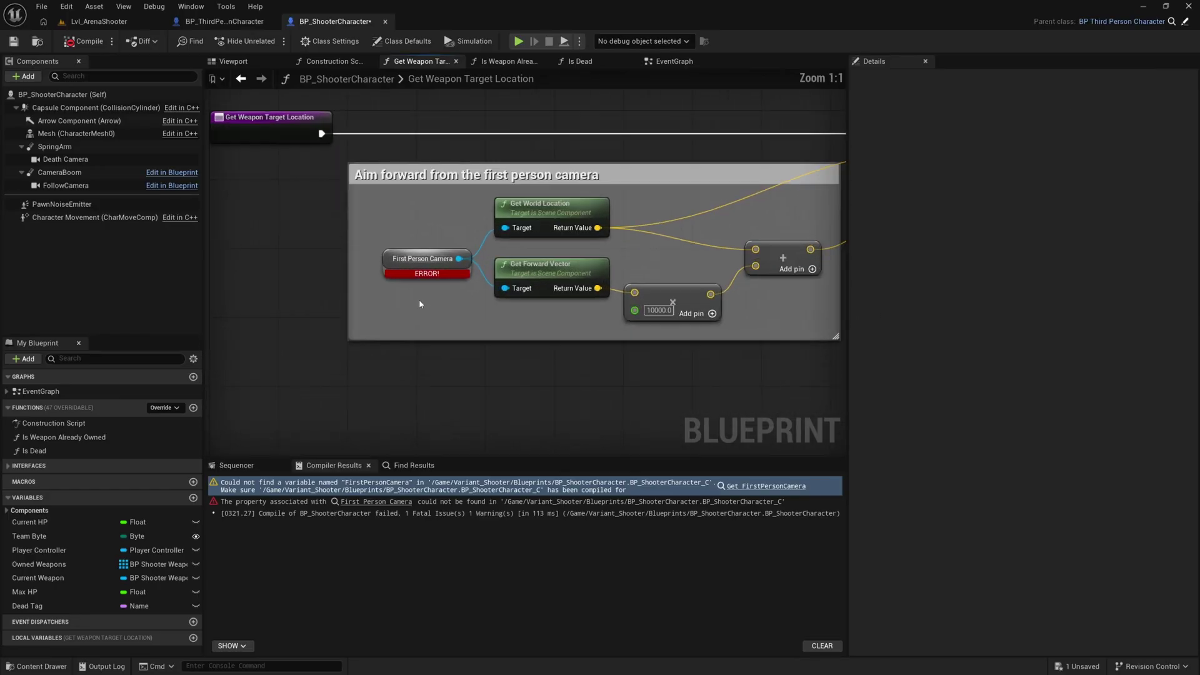
right_drag(420, 304, 479, 320)
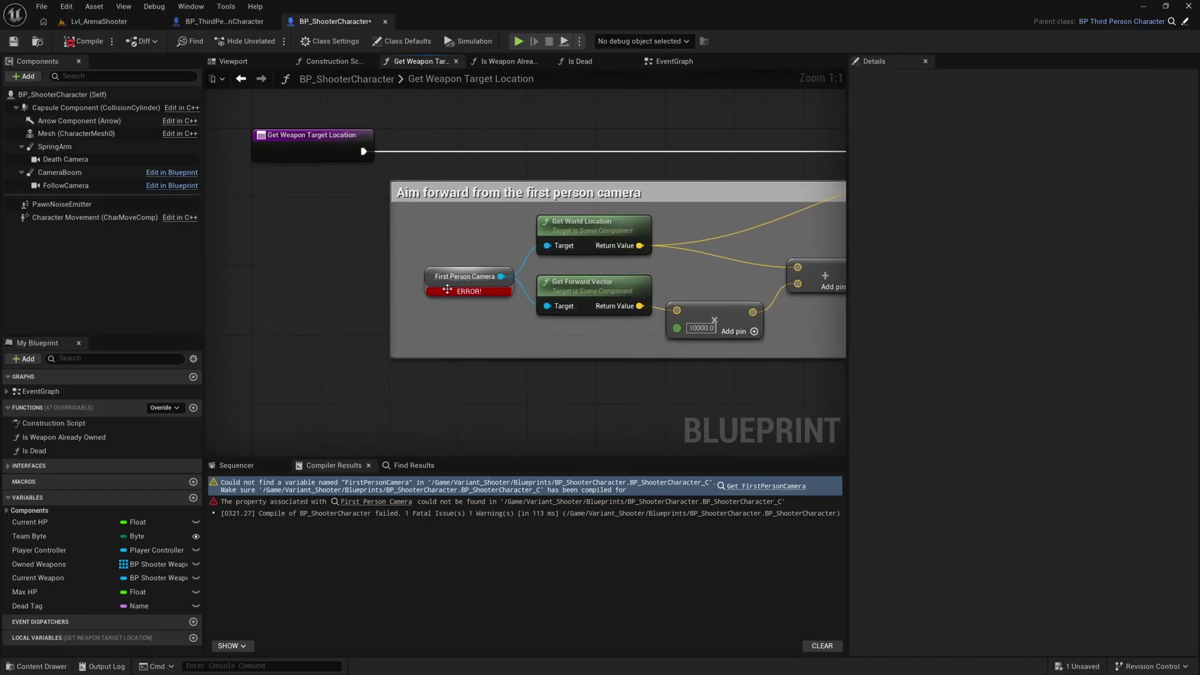
right_drag(659, 277, 546, 280)
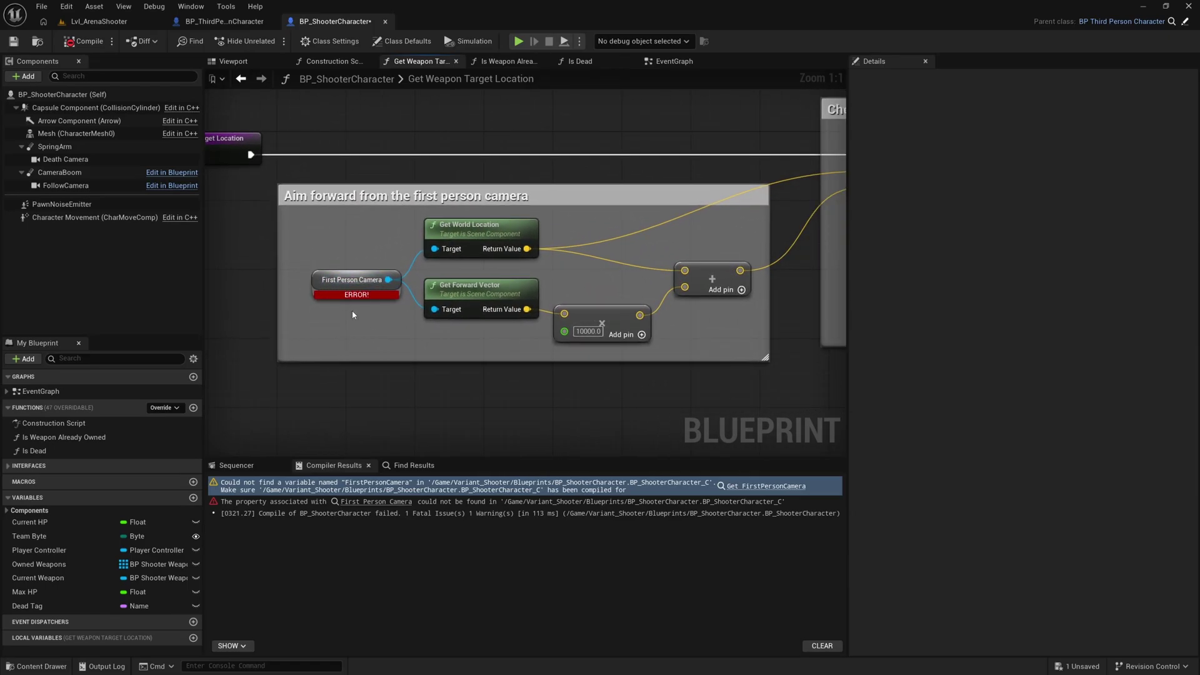
drag(66, 186, 309, 289)
click(87, 42)
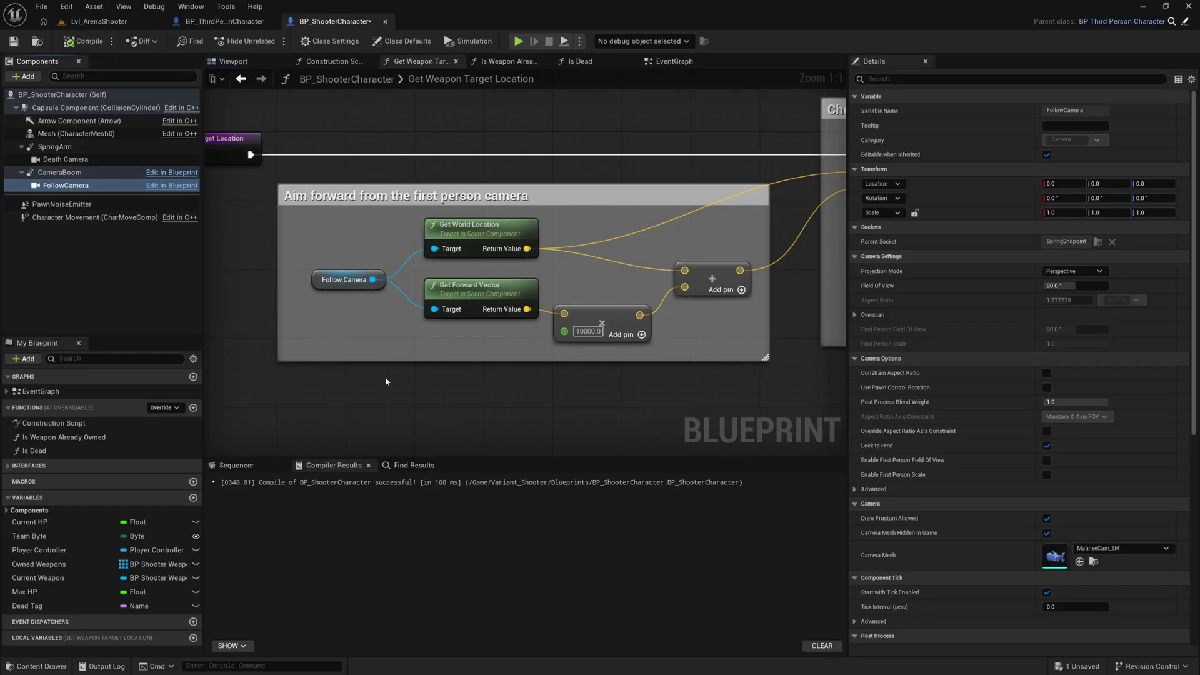
scroll(562, 383, down, 4)
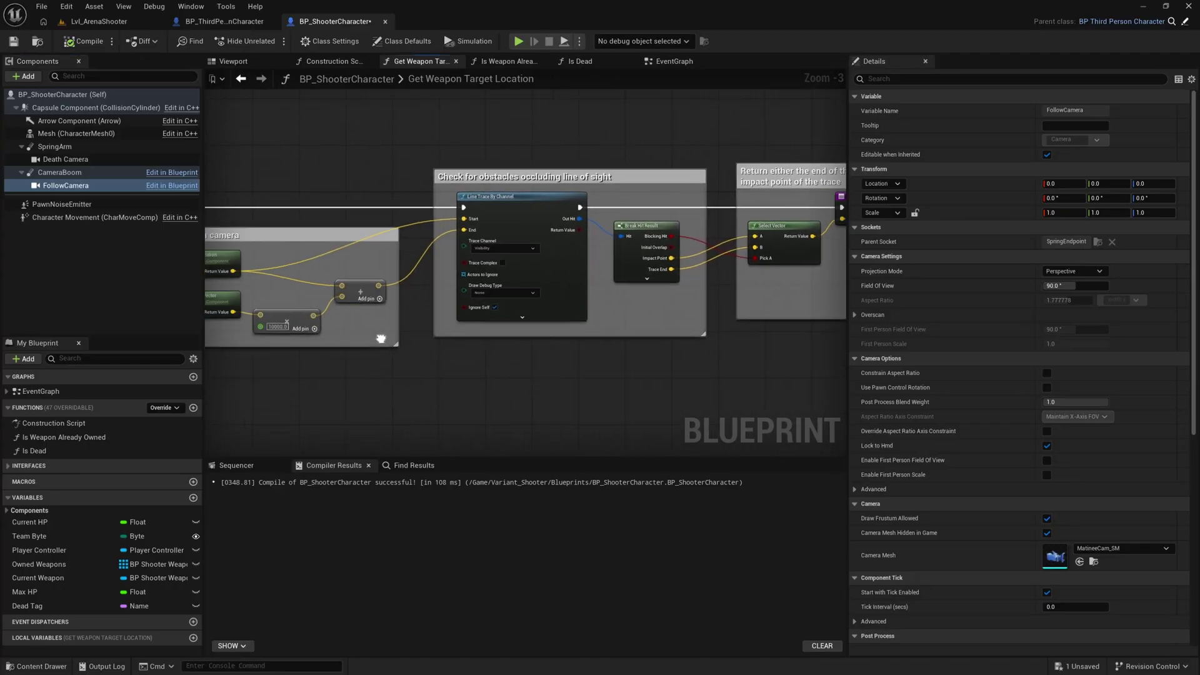
scroll(611, 359, down, 1)
right_drag(611, 359, 458, 330)
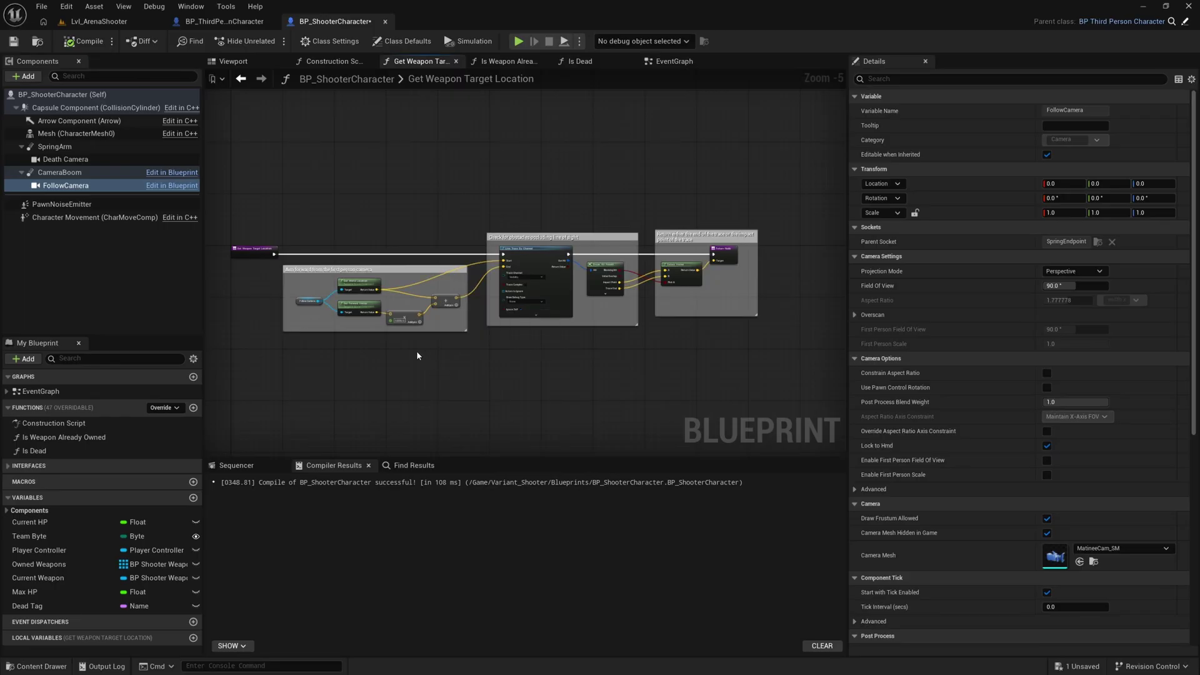
Step: Play Lvl_ArenaShooter in the editor despite the unresolved Blueprint errors and run the third person character forward
click(99, 22)
click(270, 41)
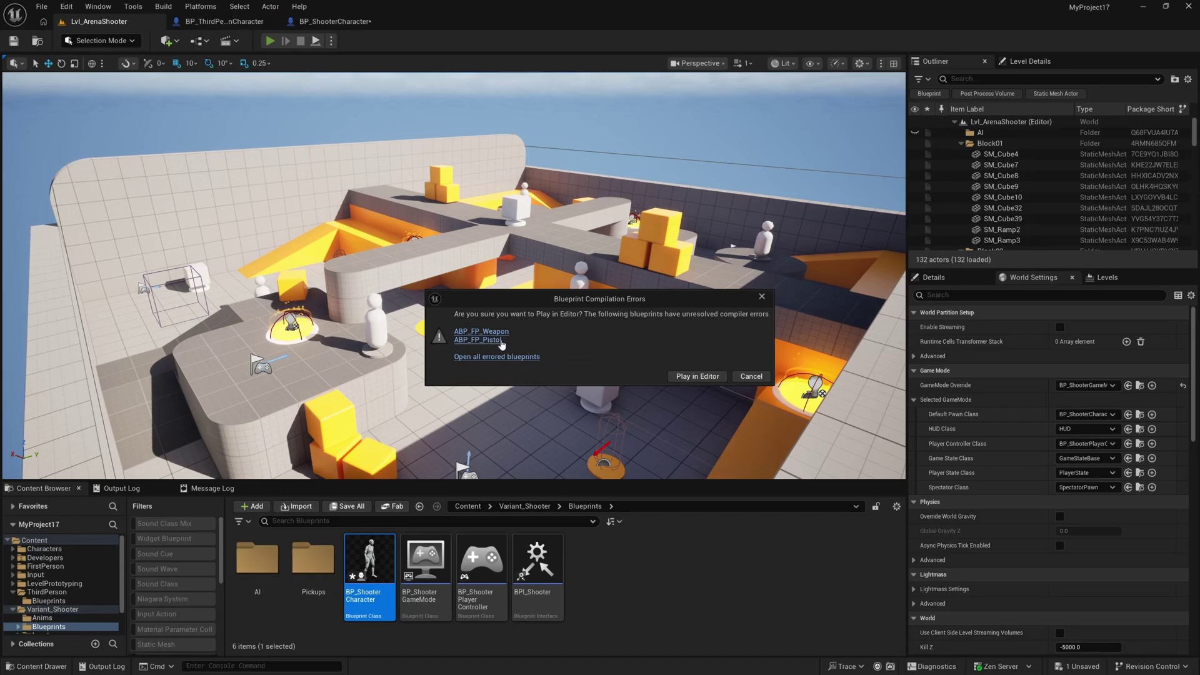
click(691, 379)
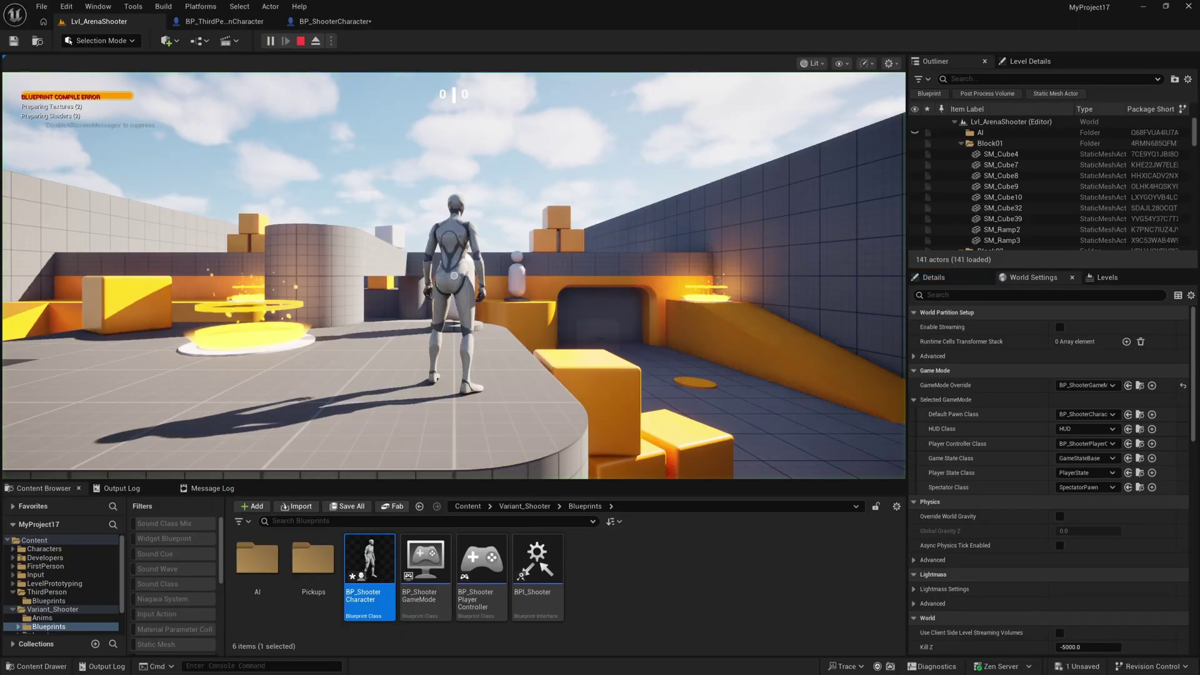
key(w)
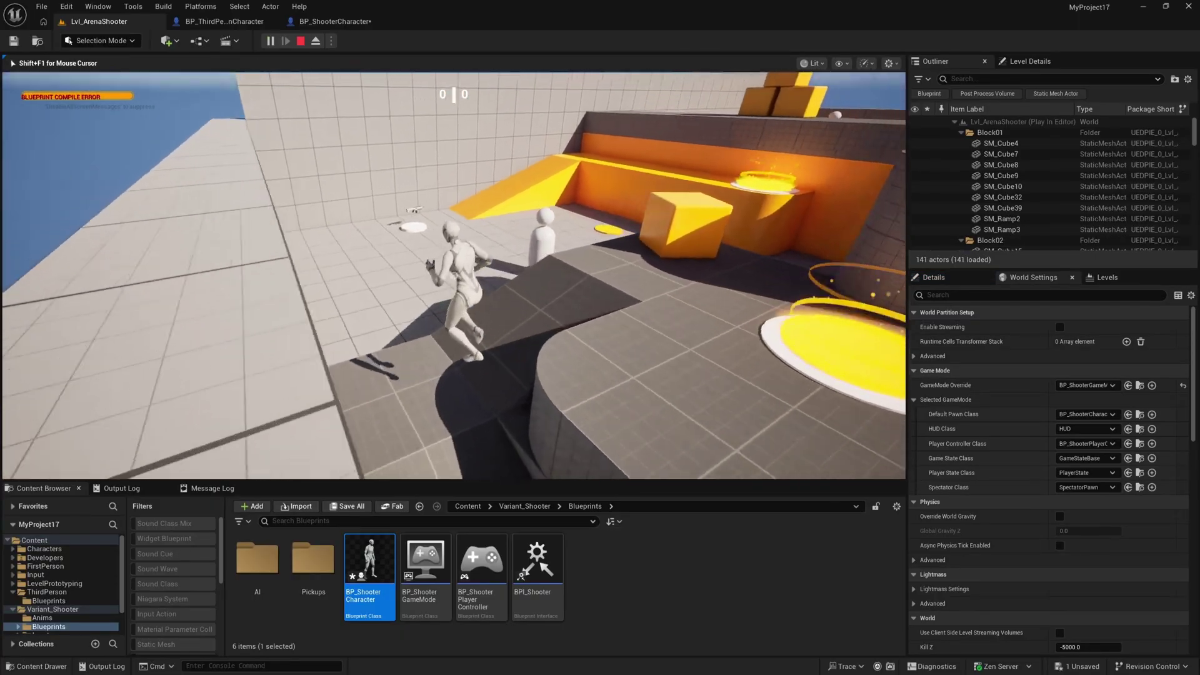
Step: Run the third person character through the arena to the rifle pickup, fight the enemies with it and end the play session
key(w)
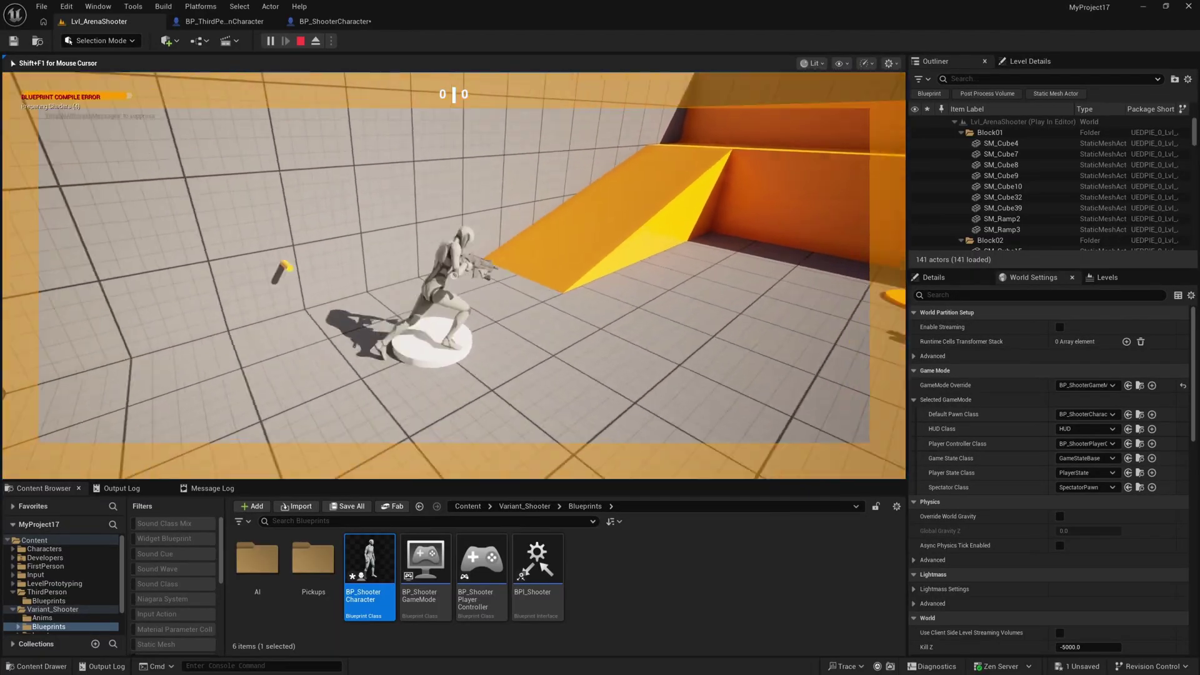
key(w)
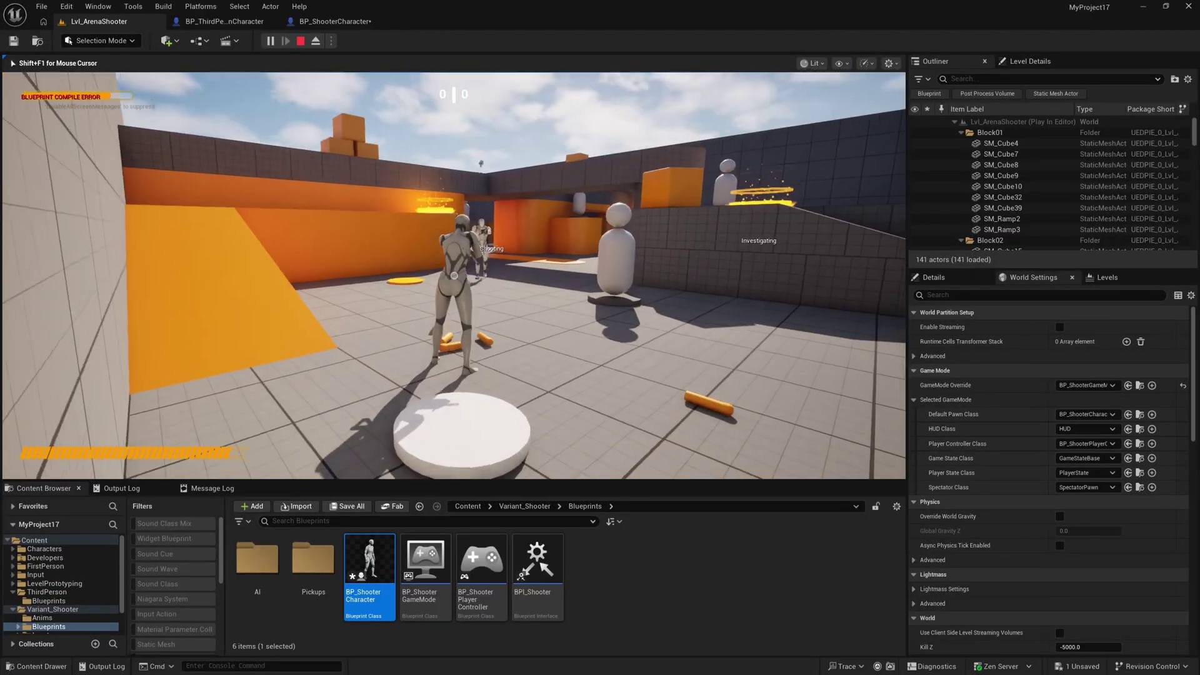
key(w)
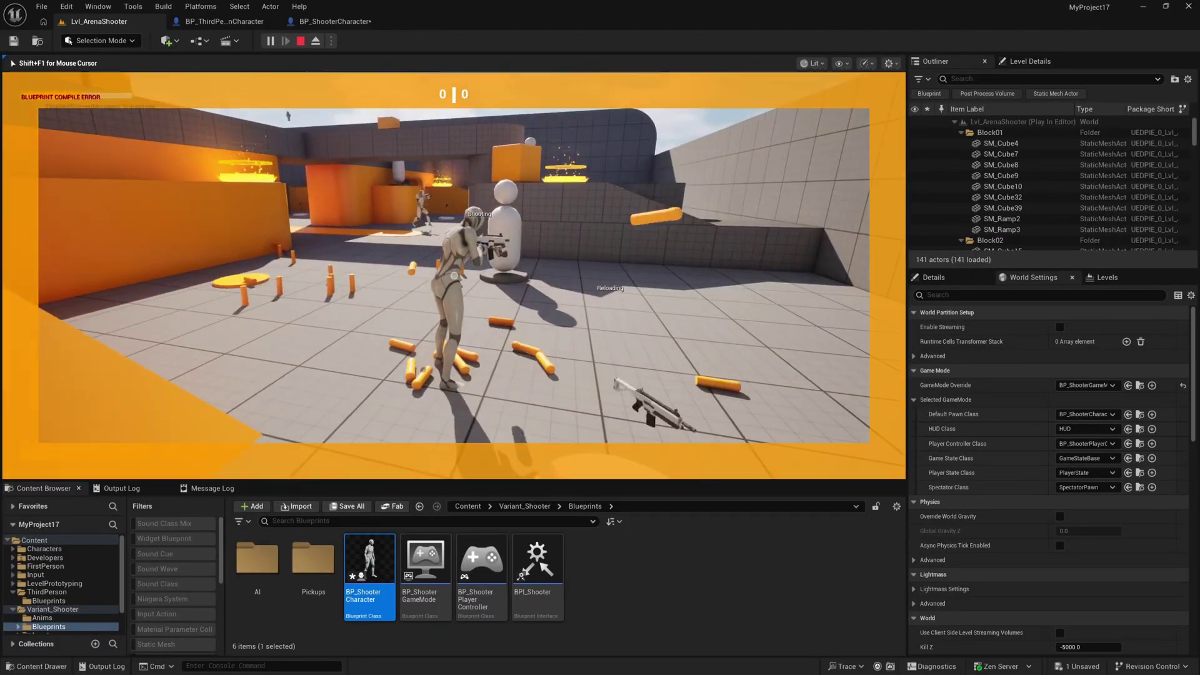
key(d)
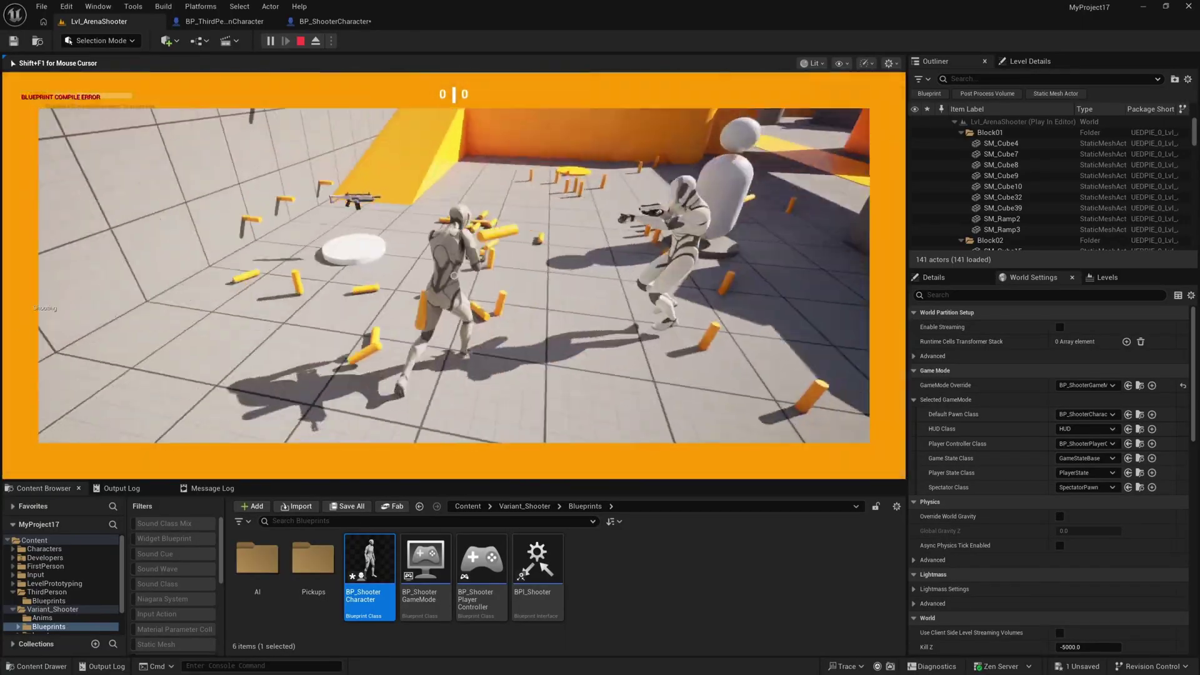
key(w)
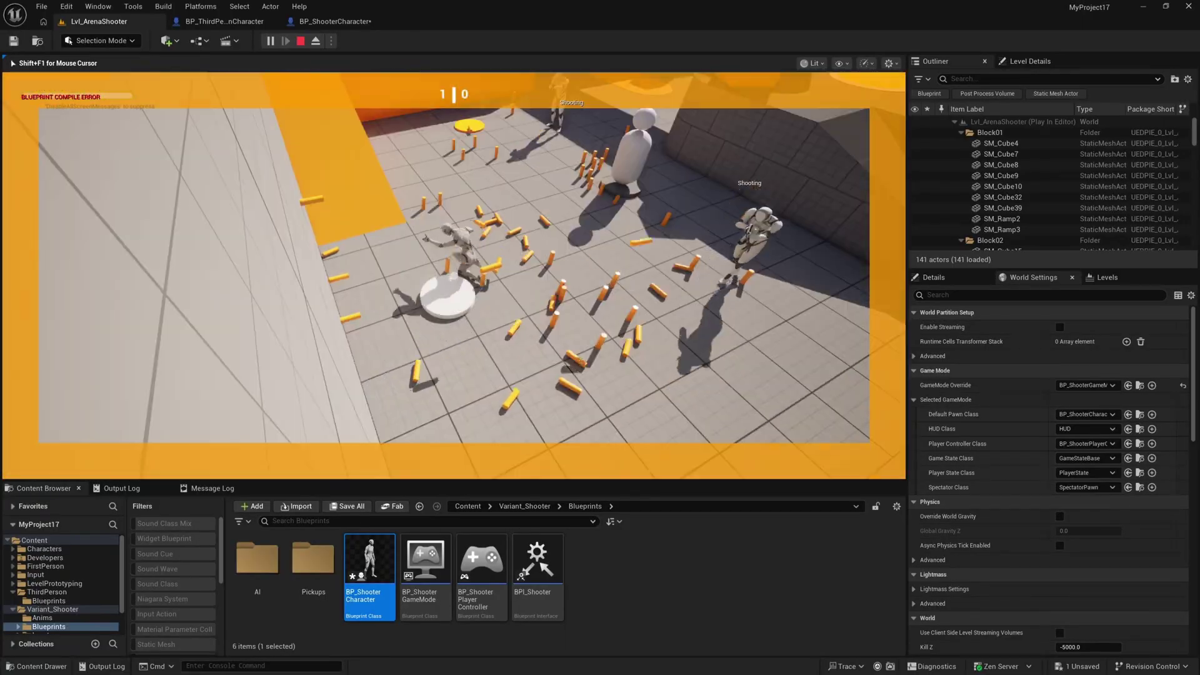
key(Escape)
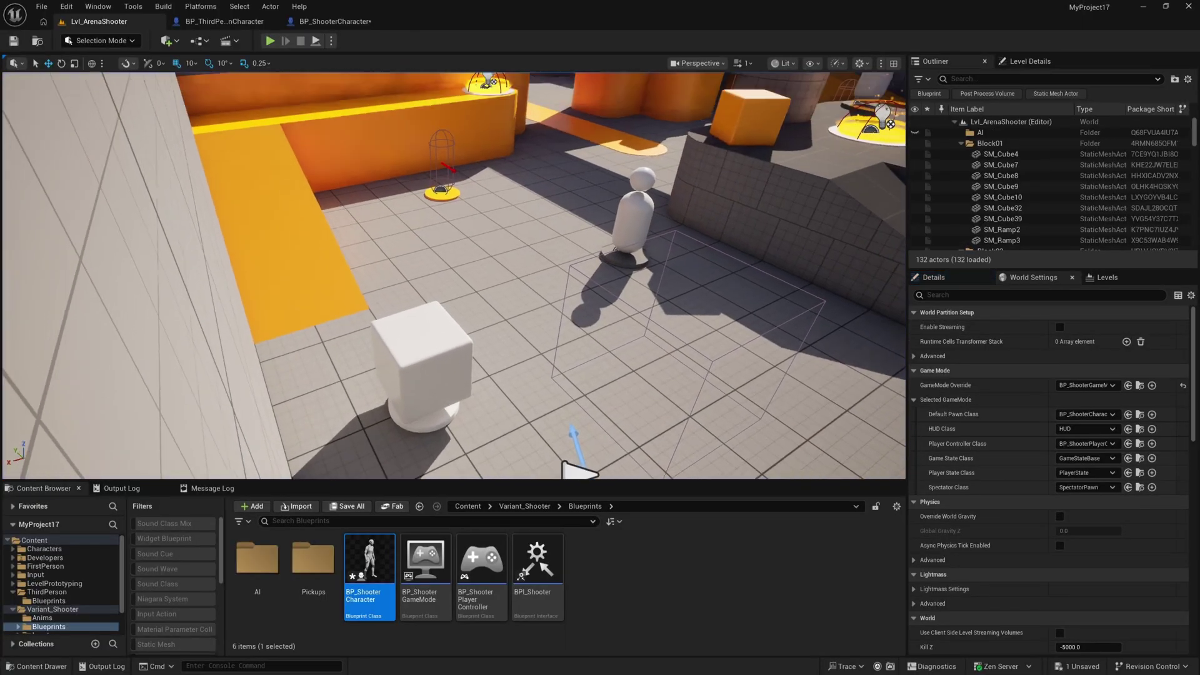
key(s)
right_drag(453, 276, 350, 259)
mouse_move(602, 357)
right_down()
mouse_move(631, 353)
mouse_move(602, 357)
right_up()
key(a)
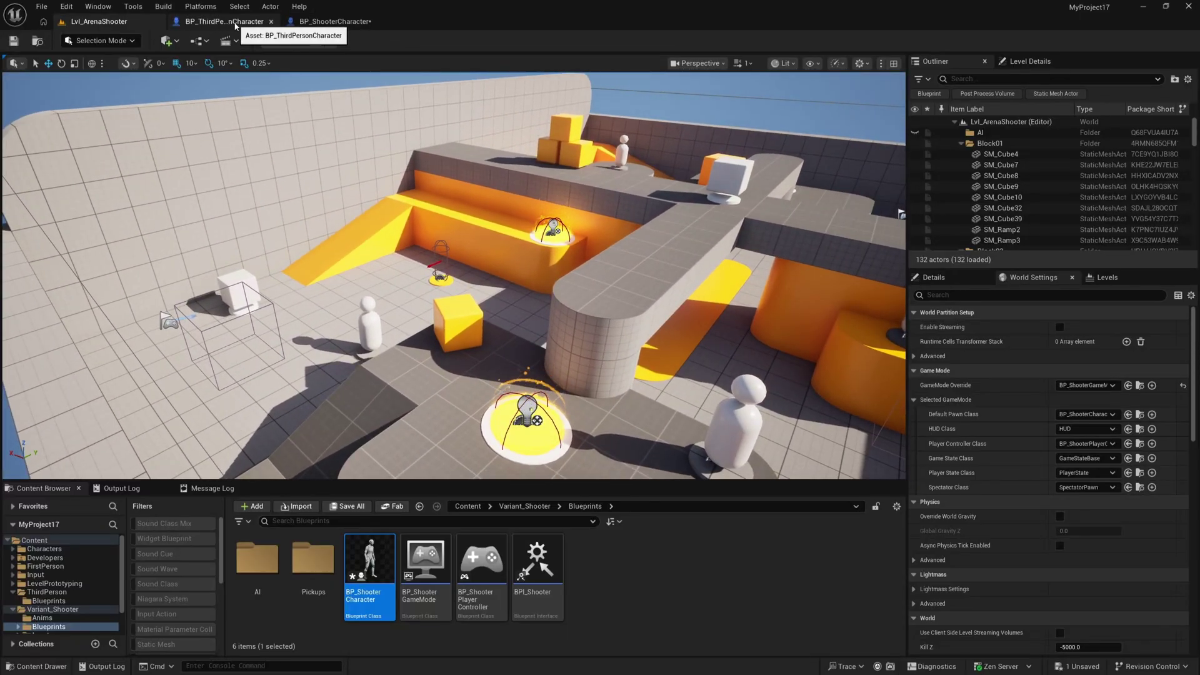
Step: Enable Use Controller Rotation Yaw and disable Orient Rotation to Movement in the class defaults of BP_ThirdPersonCharacter
click(257, 22)
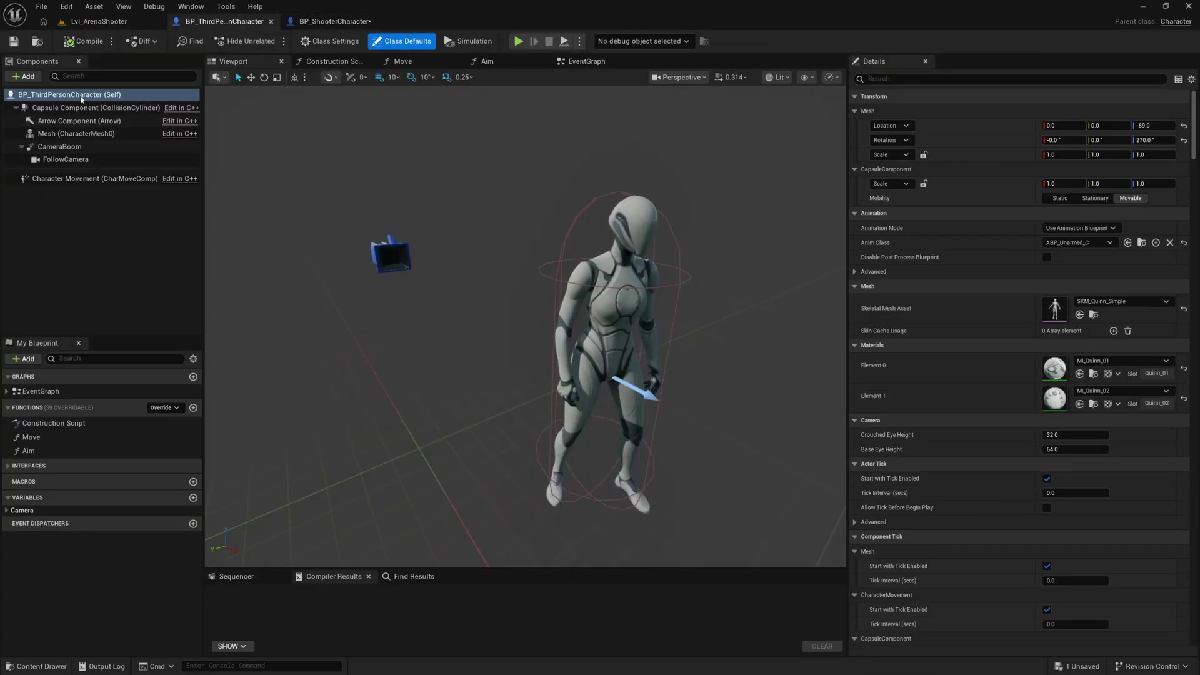
click(102, 94)
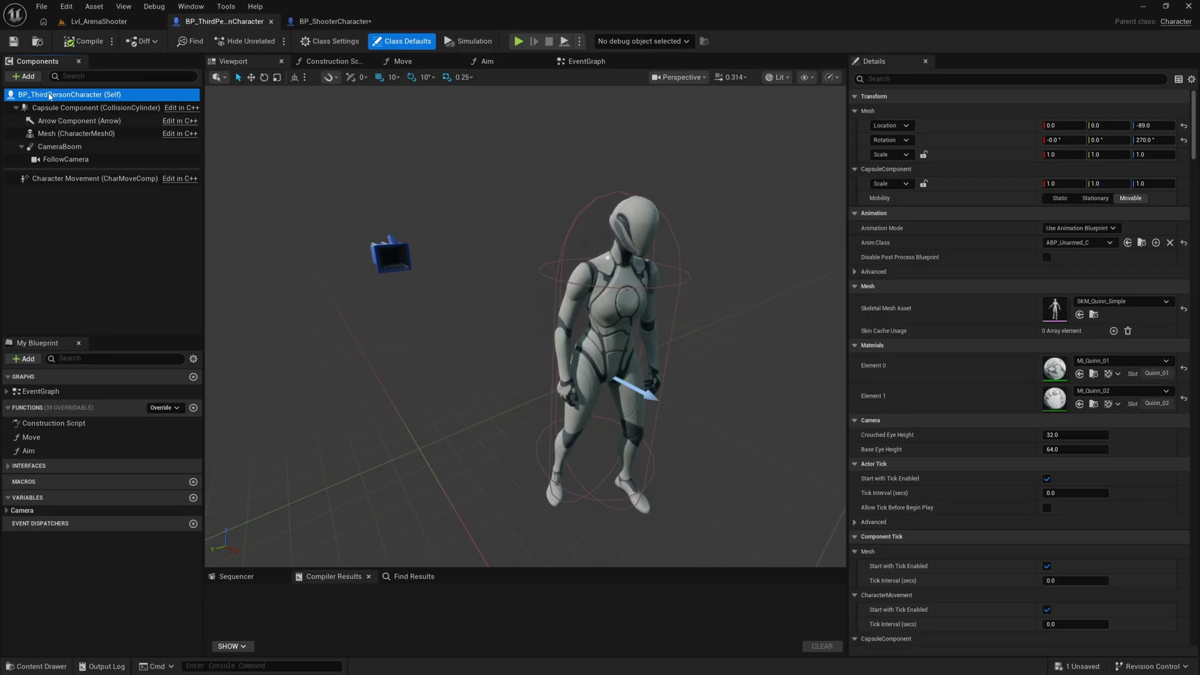
click(985, 80)
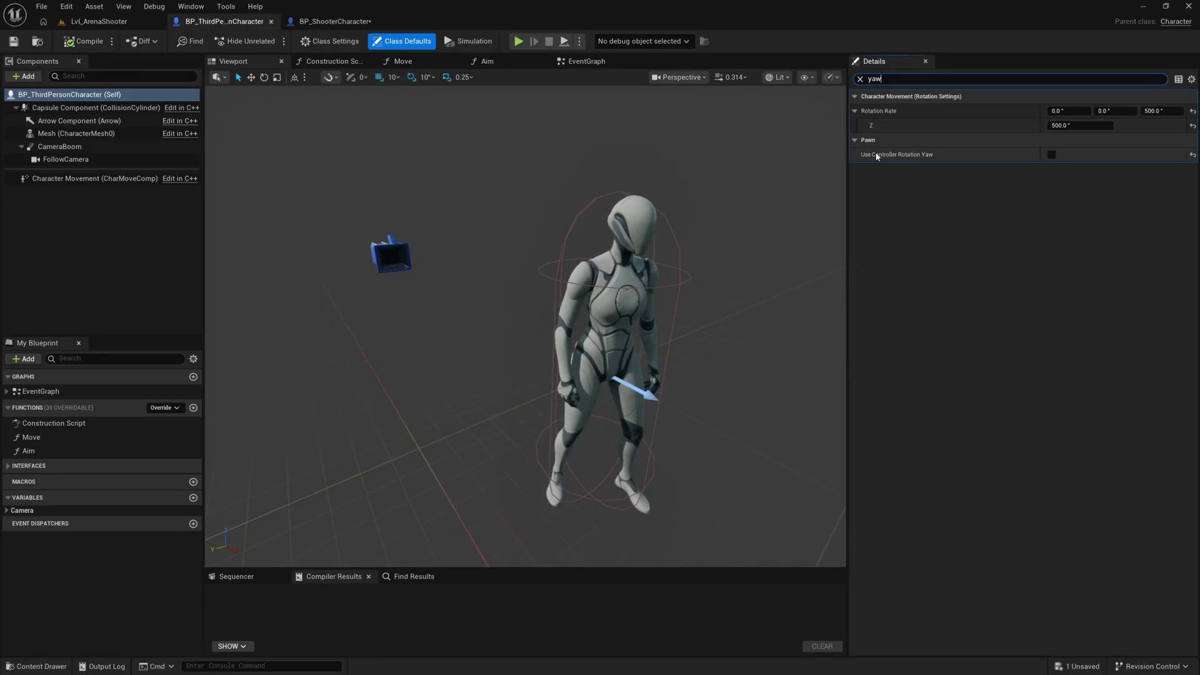
click(1051, 155)
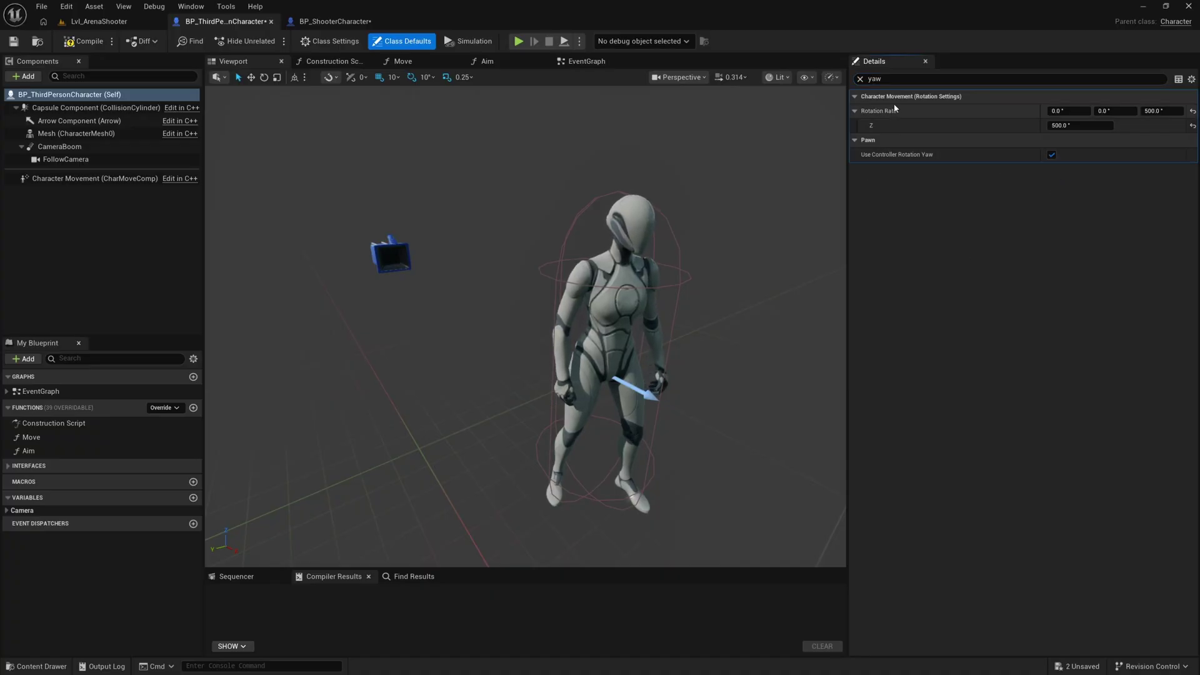
text(orient)
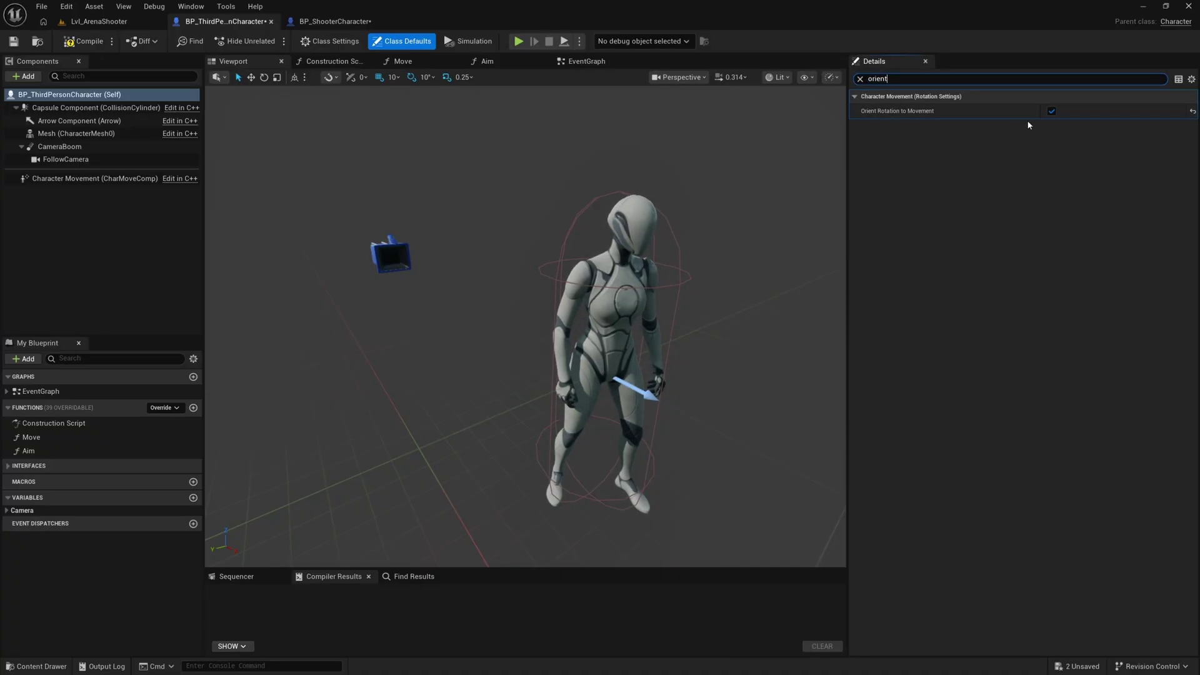
click(1052, 112)
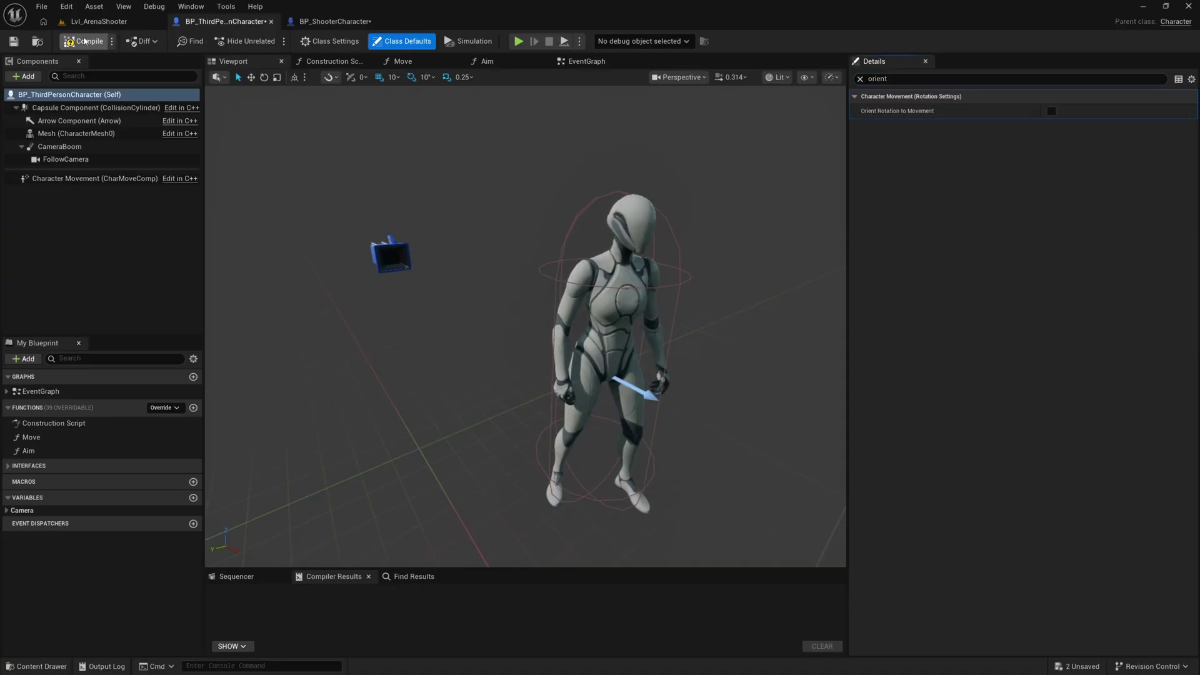
Step: Set the CameraBoom's Target Arm Length to 300 in BP_ThirdPersonCharacter
click(91, 147)
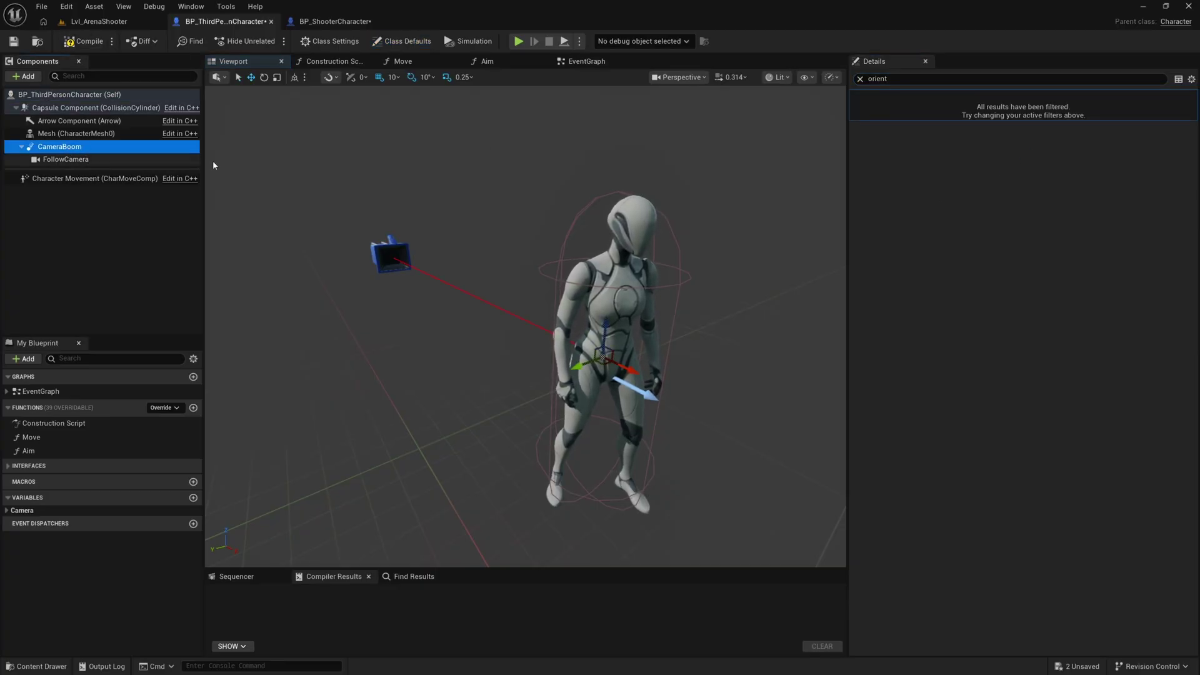
click(861, 80)
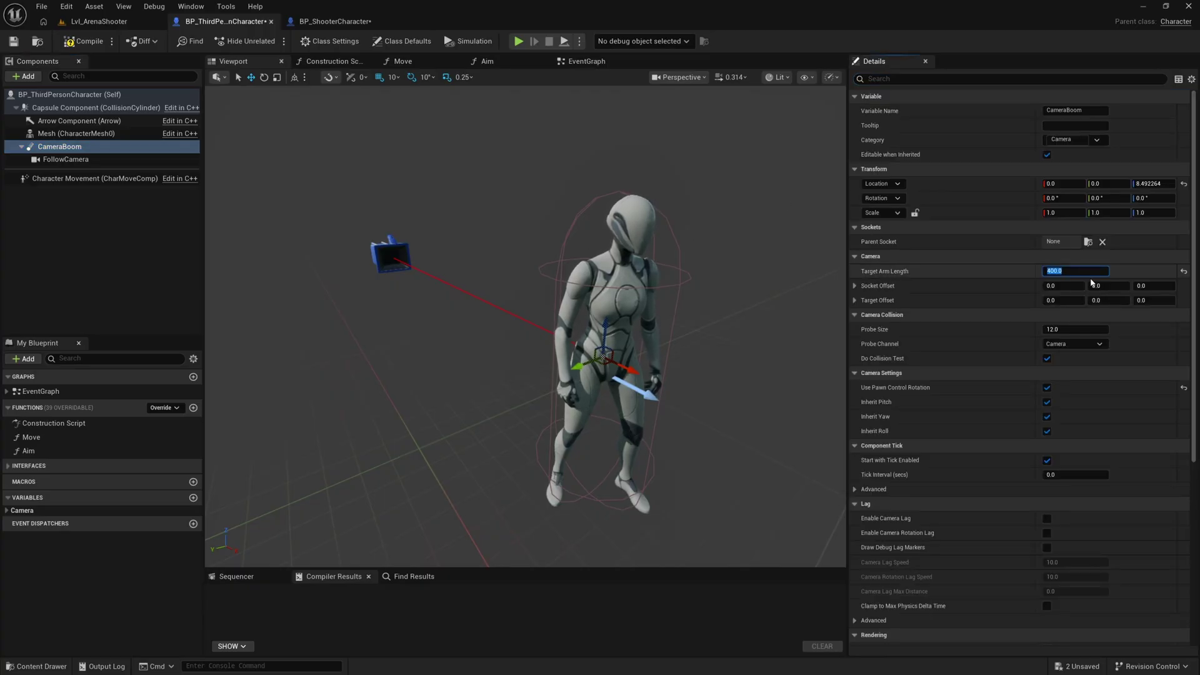
text(300)
key(Return)
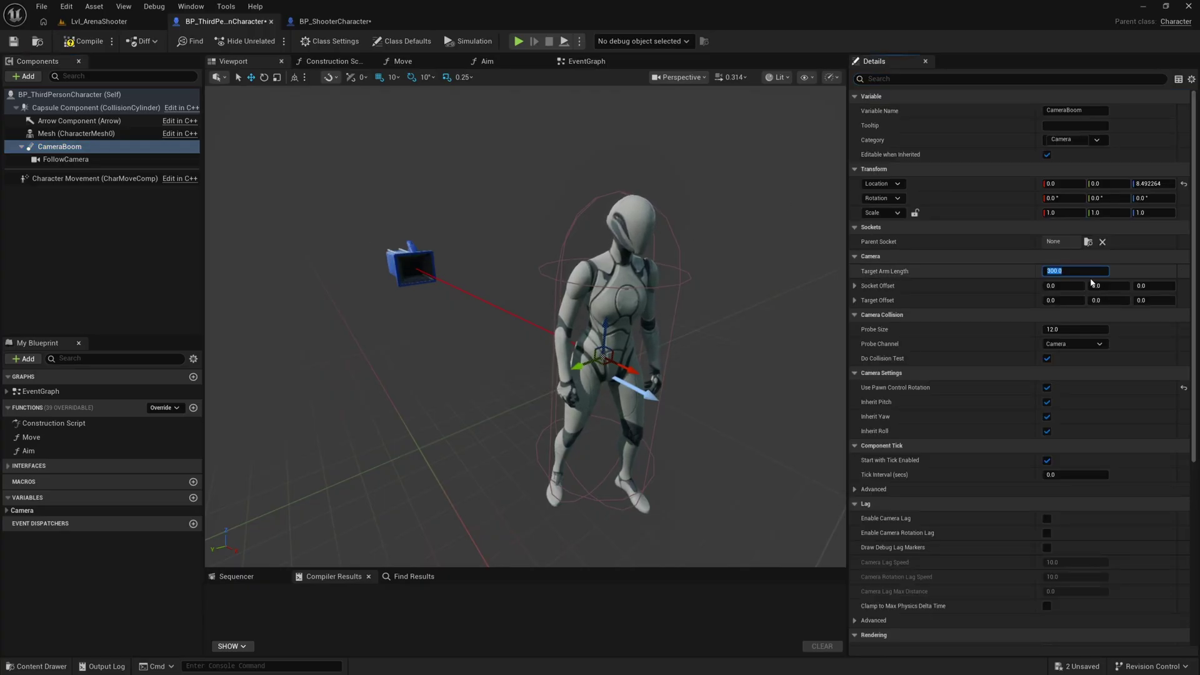
Step: Offset the FollowCamera's location to Y 50 and Z 50 and view its placement from behind the character
click(73, 162)
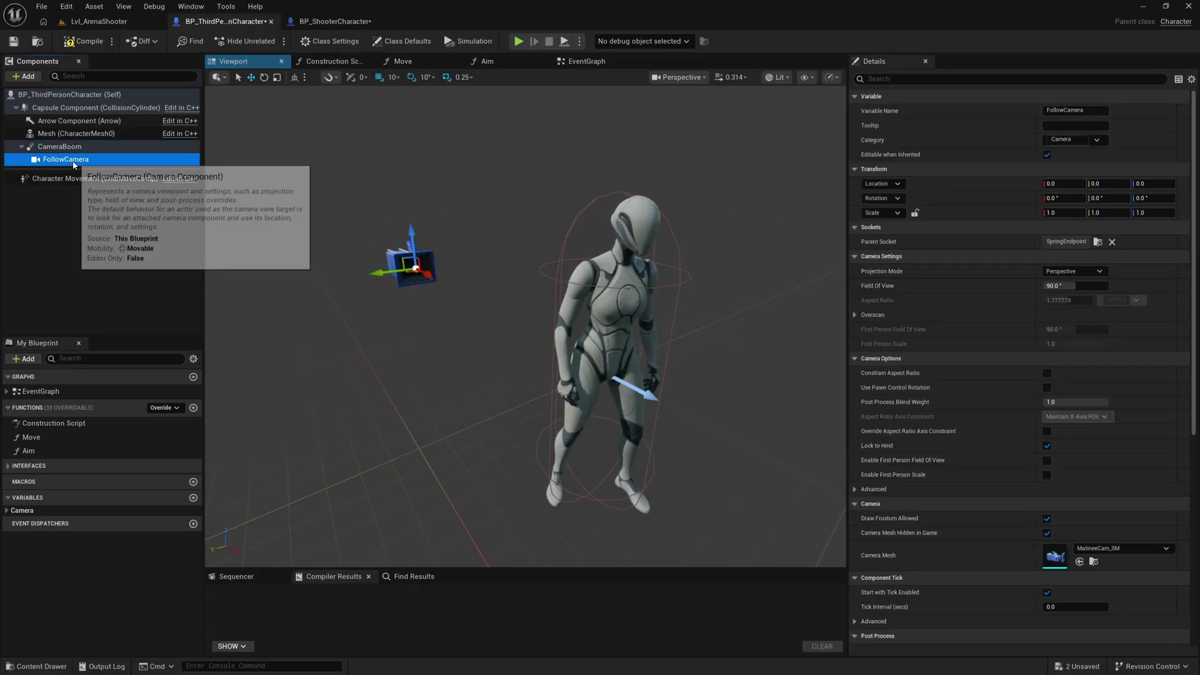
click(1113, 183)
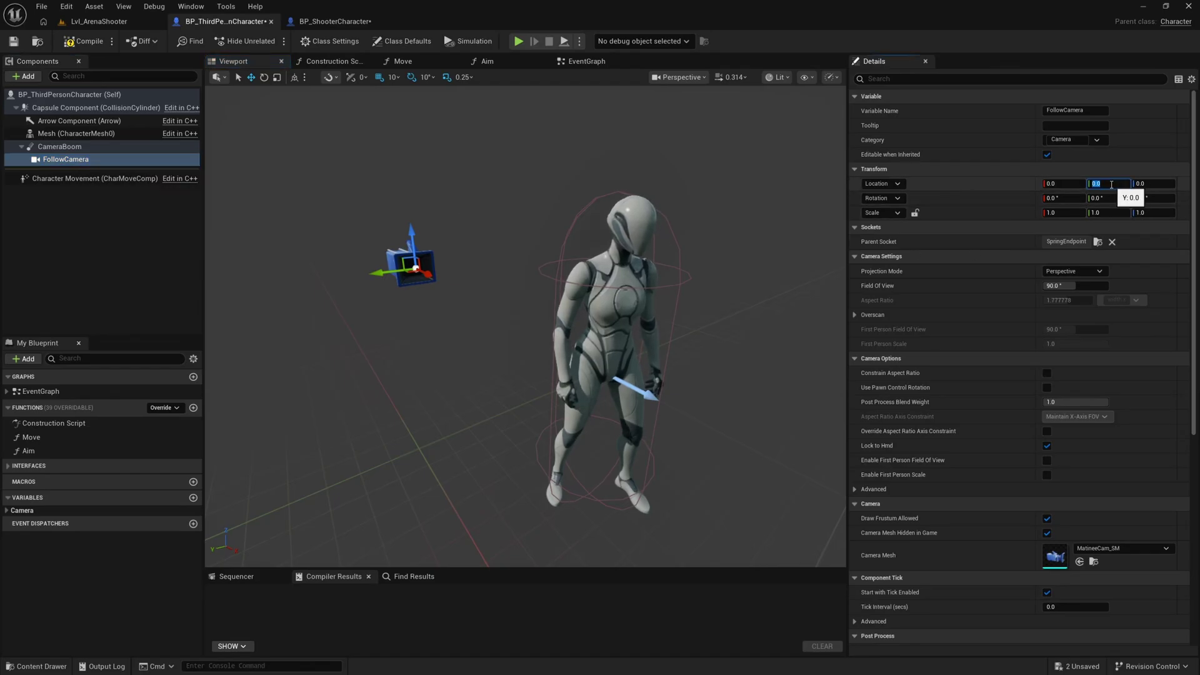
text(50)
key(Tab)
text(50)
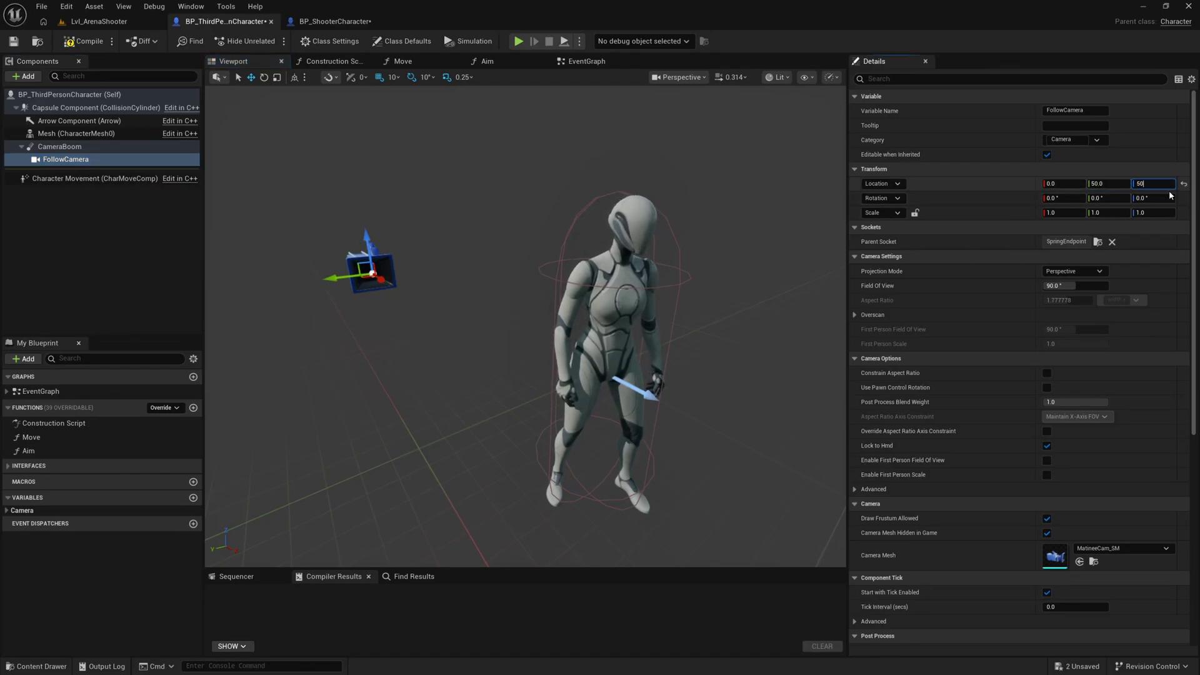
key(Return)
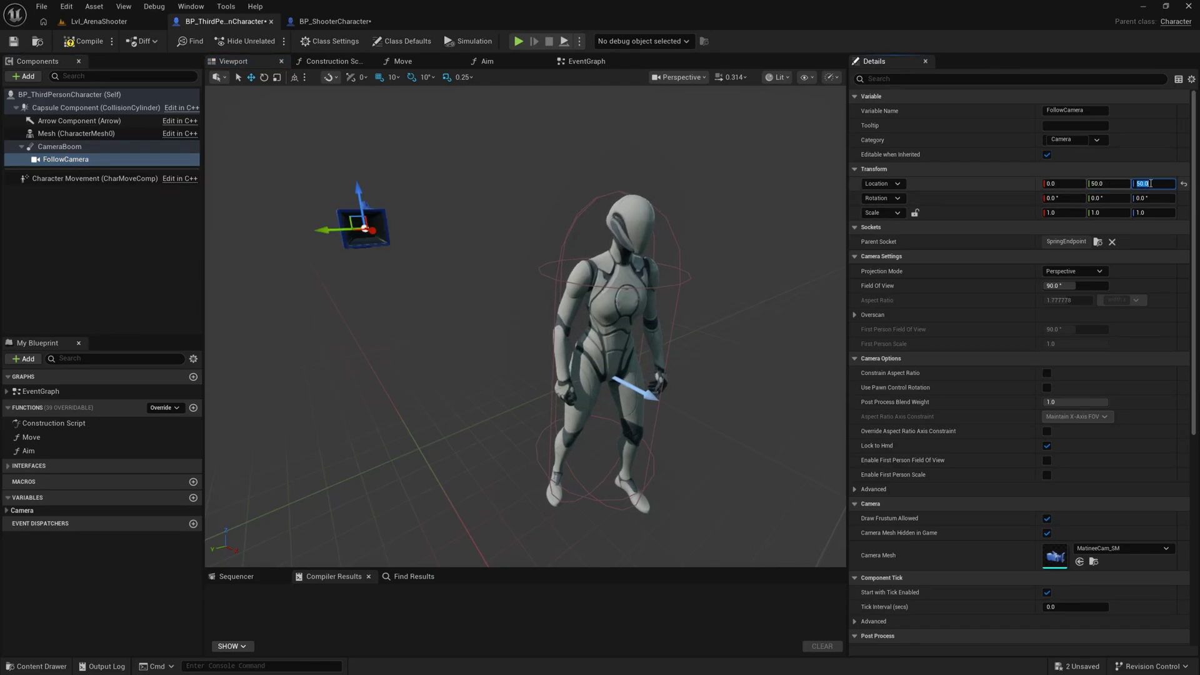
key(a)
right_drag(674, 269, 837, 269)
key(s)
mouse_move(568, 271)
right_down()
mouse_move(557, 271)
mouse_move(569, 268)
right_up()
key(w)
key(s)
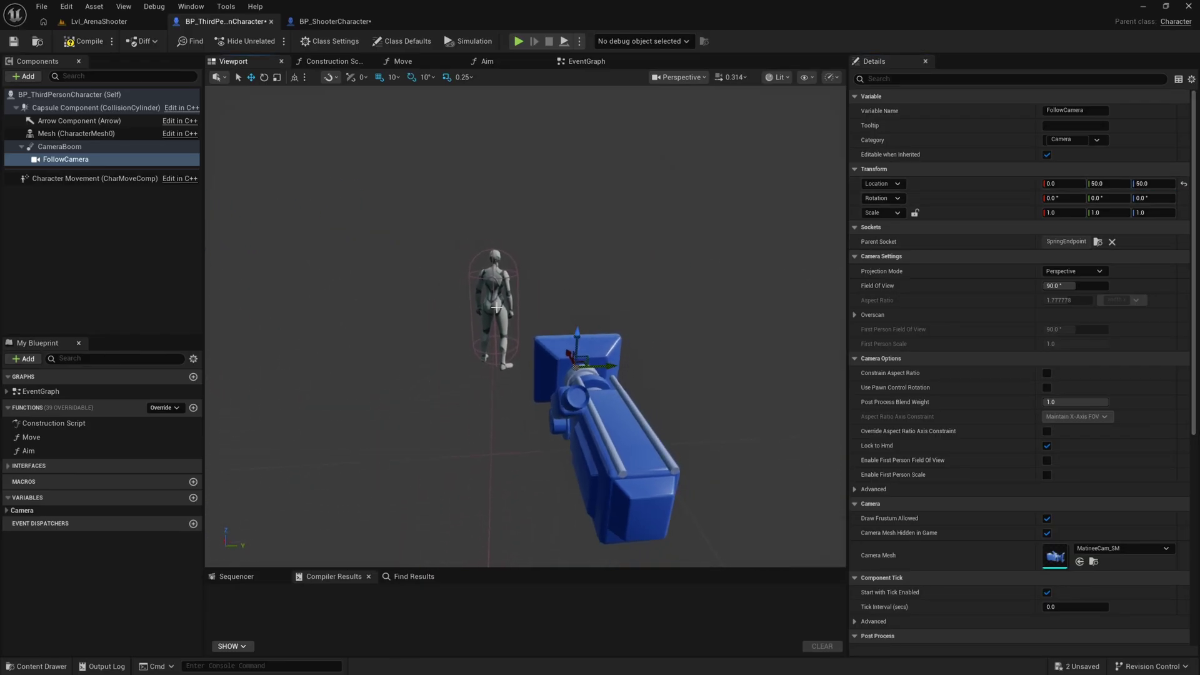
Step: Compile BP_ThirdPersonCharacter, play-test the new camera and rotation settings in Lvl_ArenaShooter and end the play session
click(84, 41)
click(100, 22)
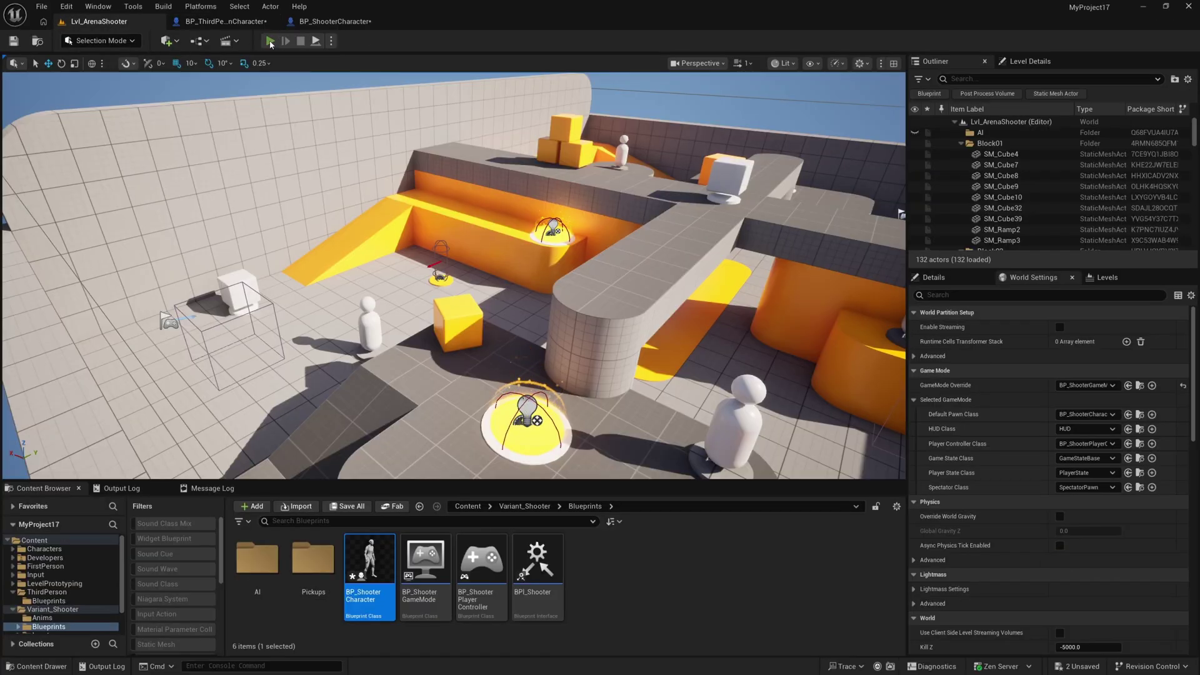
click(270, 42)
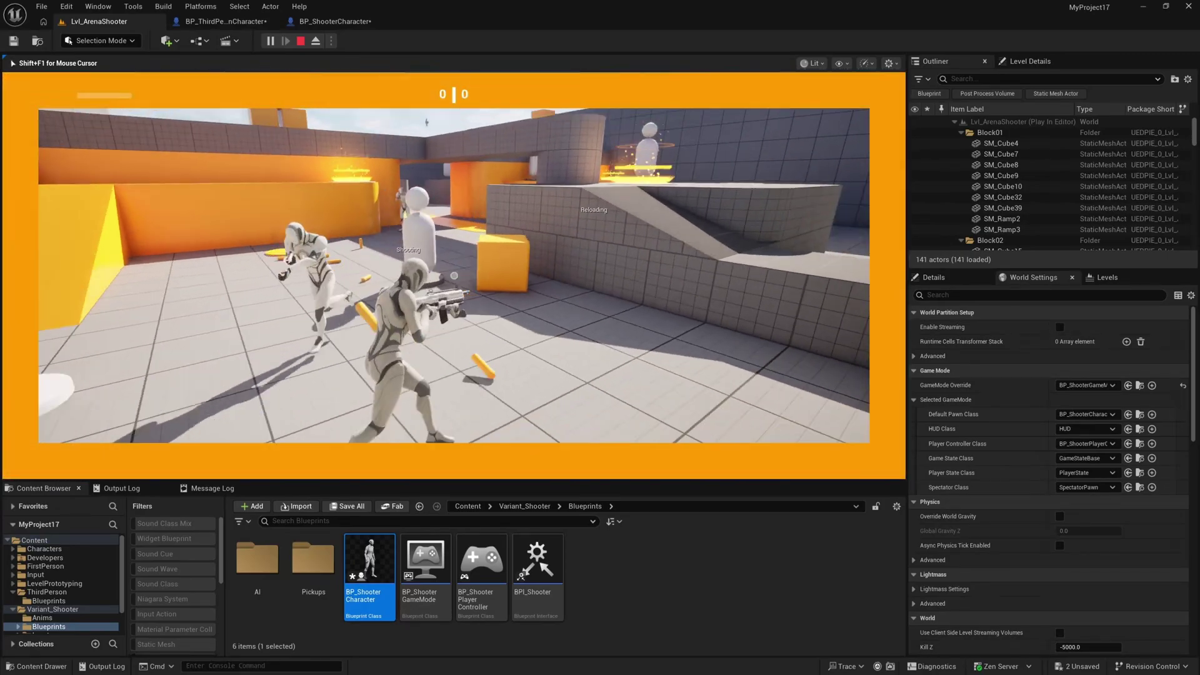
key(Escape)
key(Escape)
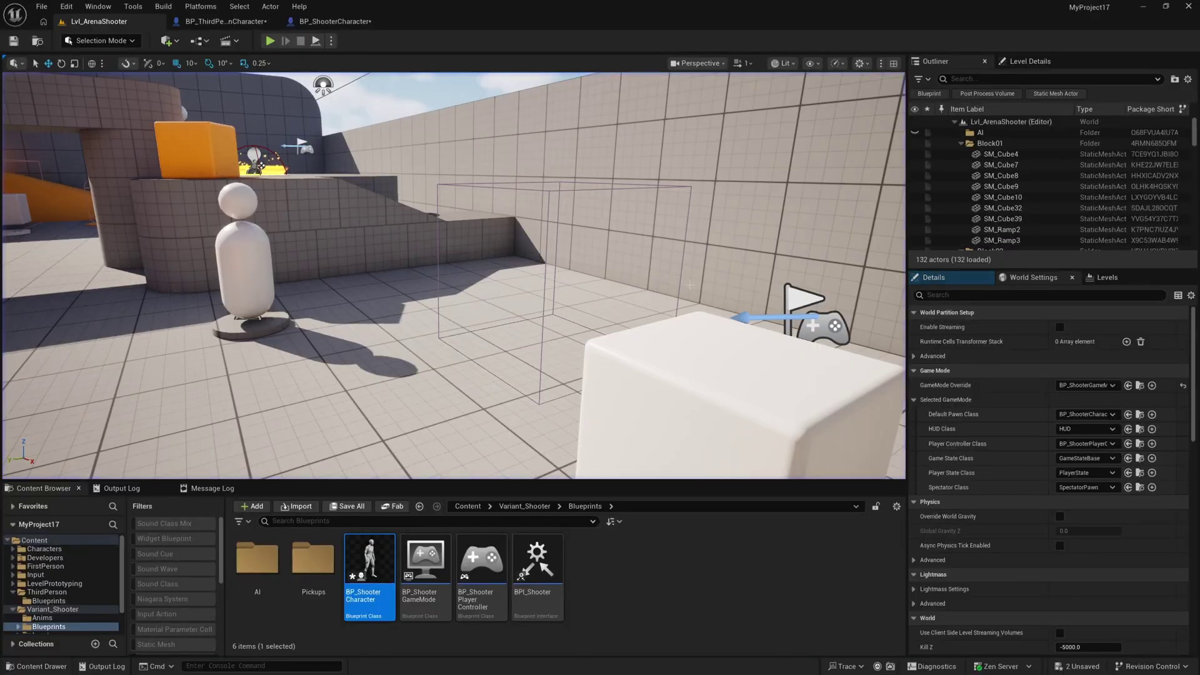
Step: Open the ABP_TP_Pistol animation Blueprint from the Variant_Shooter Anims folder
click(44, 618)
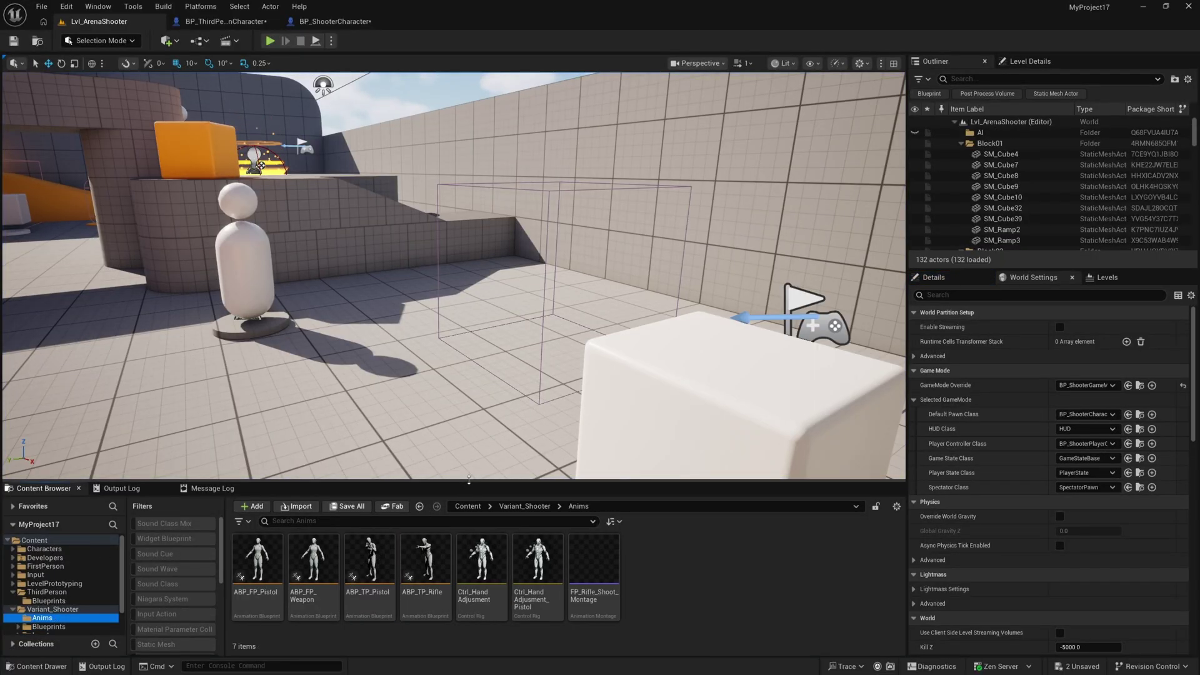
drag(478, 480, 478, 425)
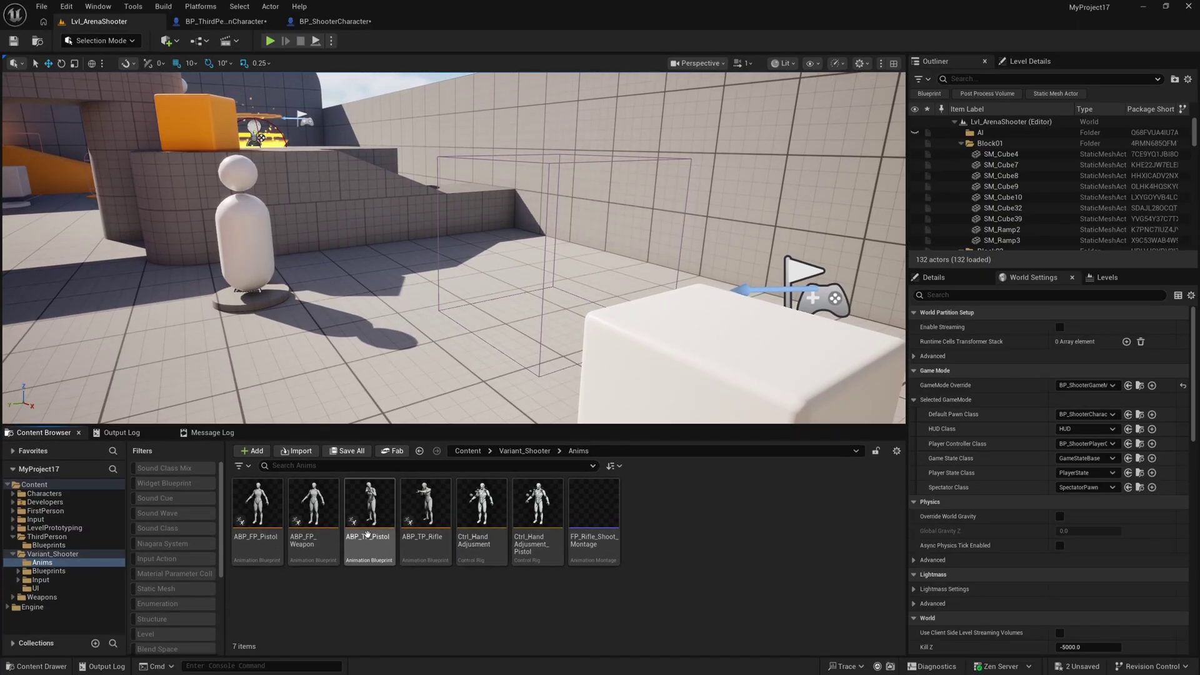
mouse_move(374, 565)
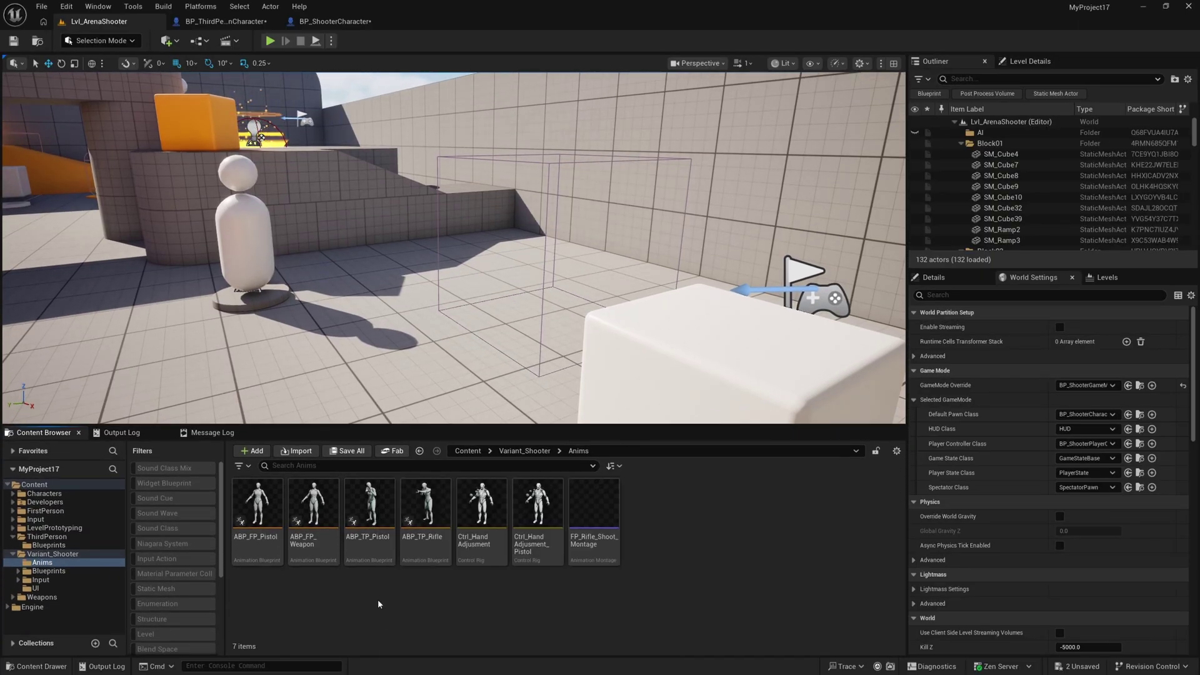
click(371, 550)
click(424, 560)
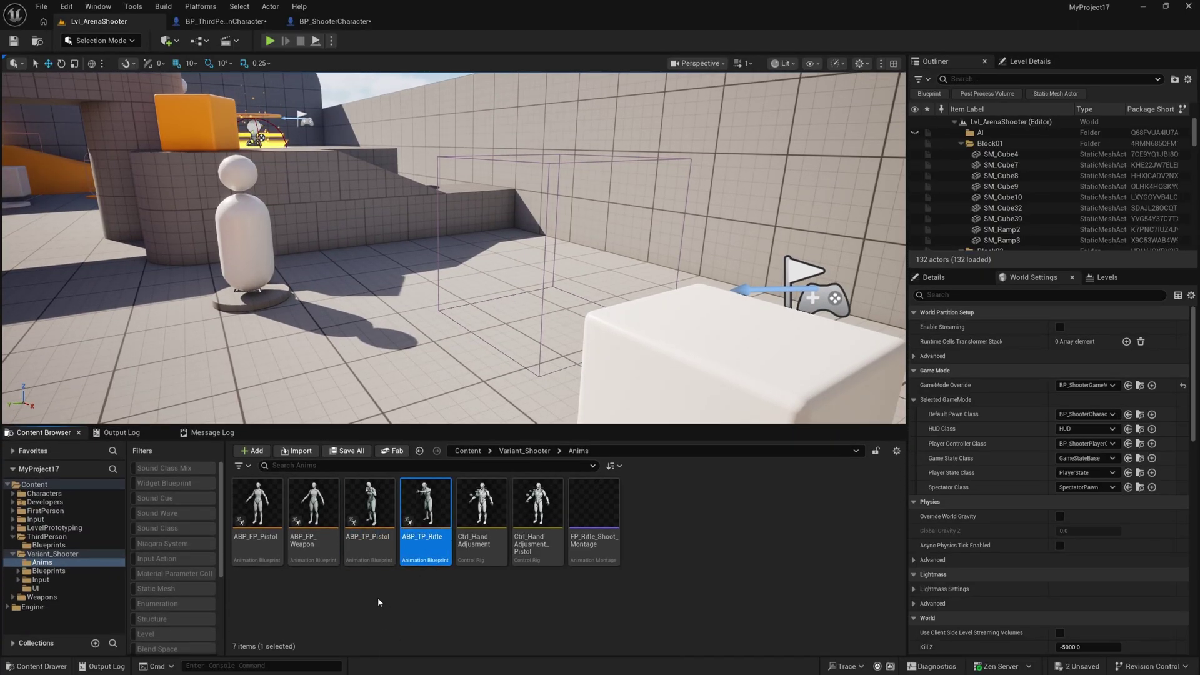
click(368, 525)
click(425, 547)
click(371, 530)
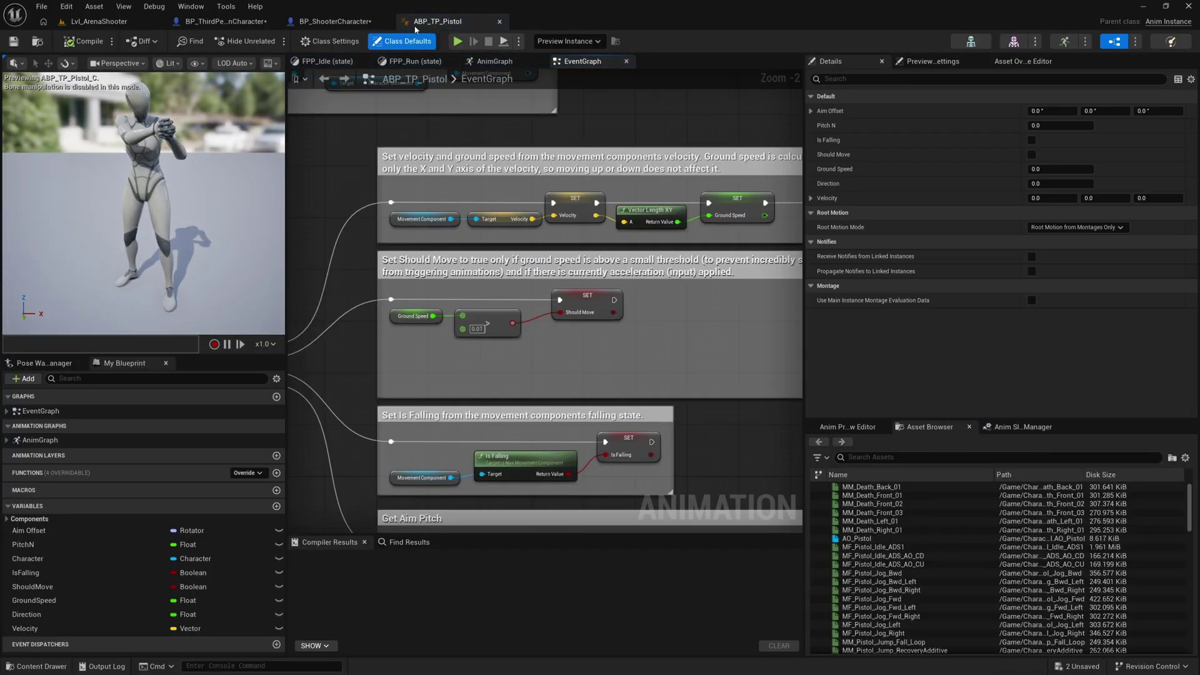
Step: Open the AnimGraph of ABP_TP_Pistol and expand the Layered blend per bone node's Layer Setup down to its branch filter's bone settings
double_click(50, 441)
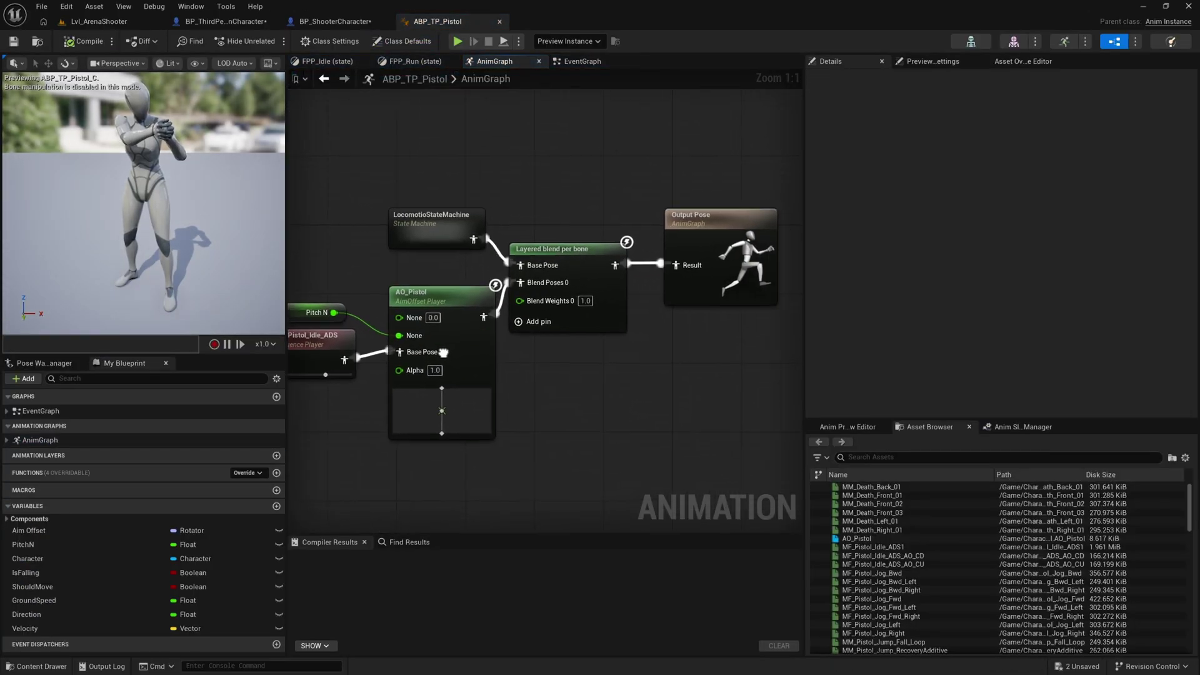
right_drag(442, 353, 424, 368)
drag(593, 395, 562, 291)
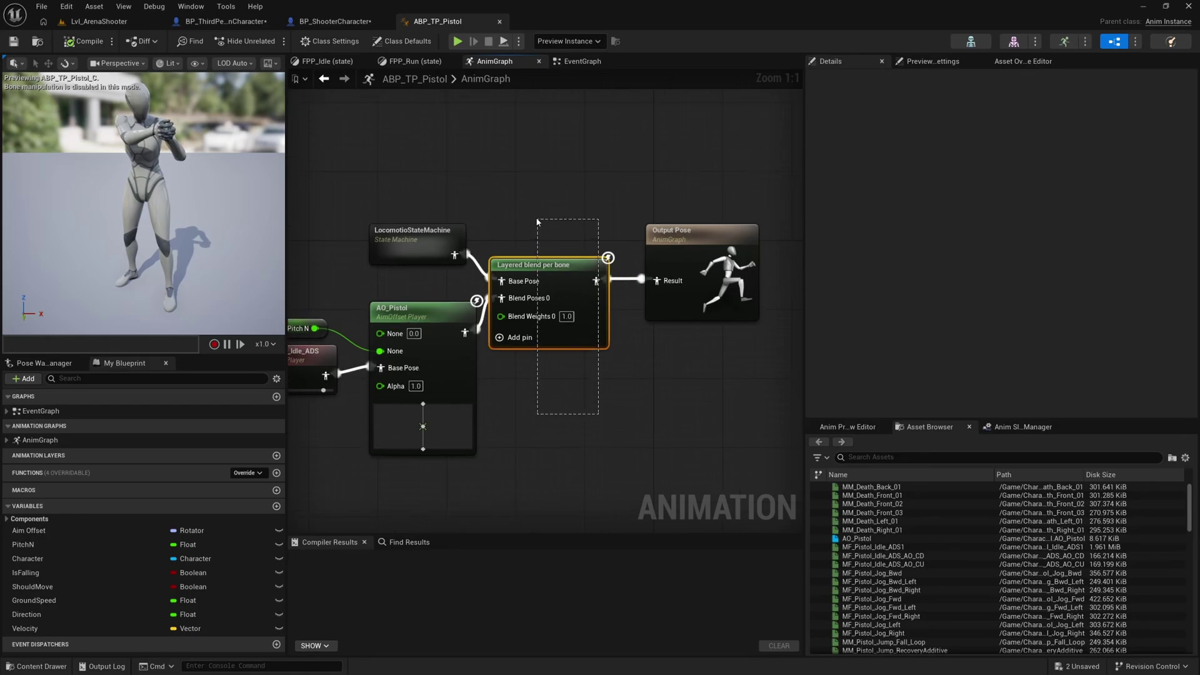
drag(537, 219, 536, 220)
right_drag(536, 367, 610, 350)
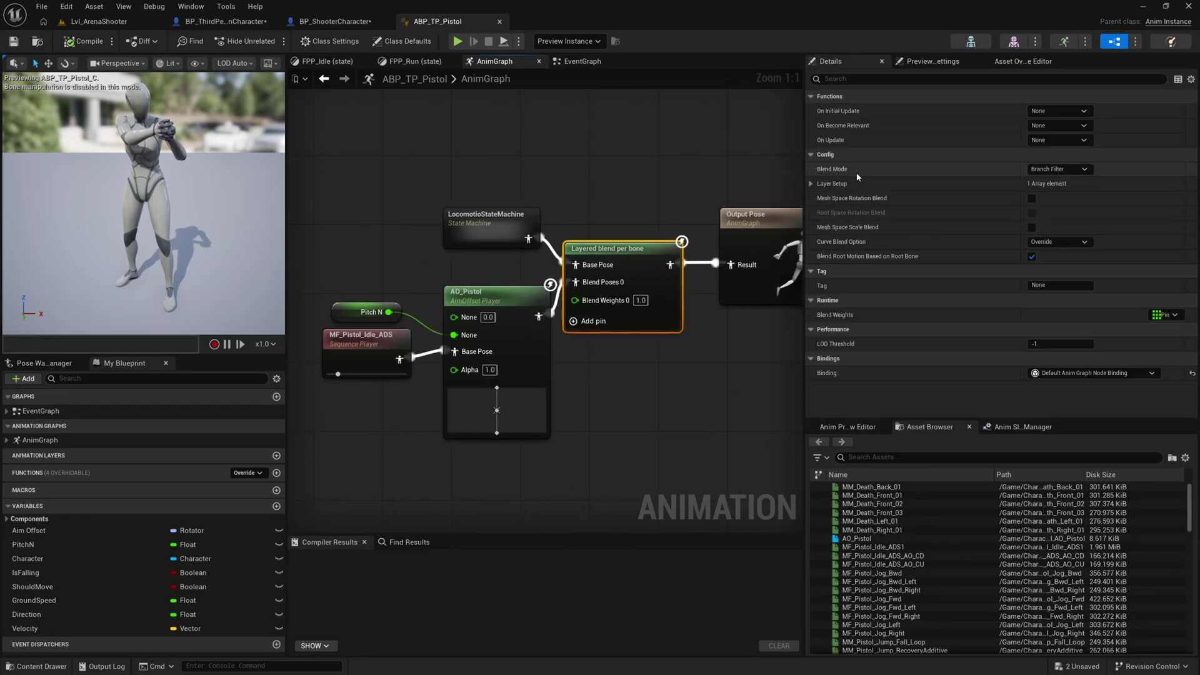
click(810, 183)
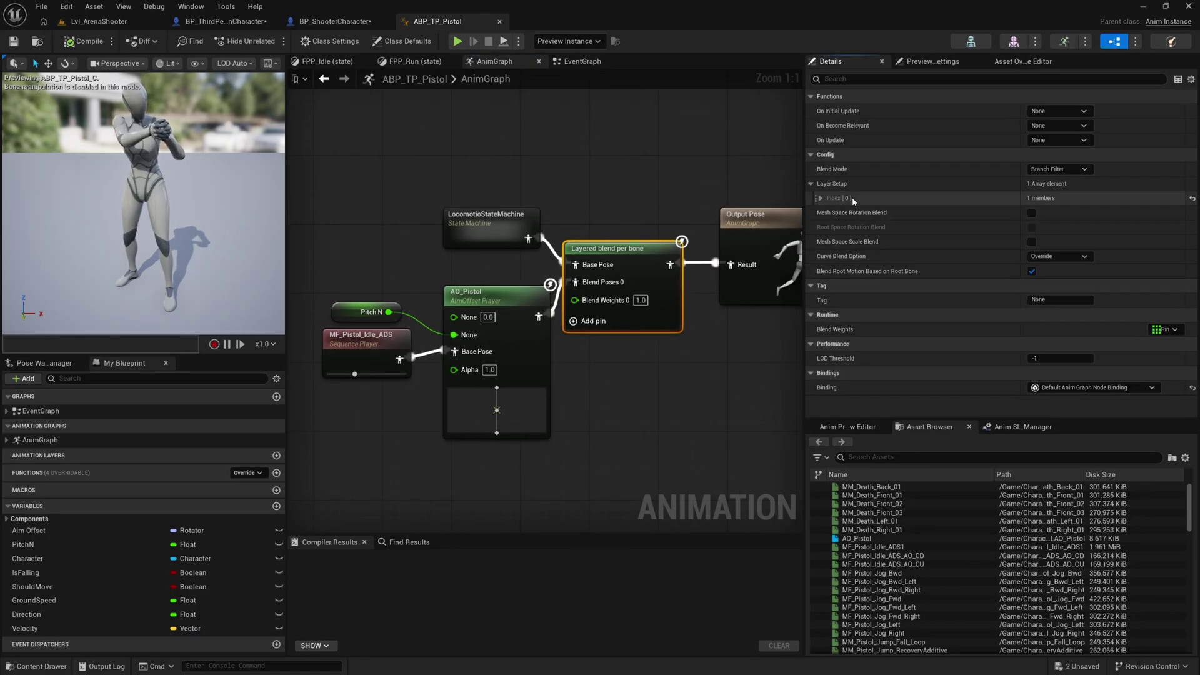
click(821, 199)
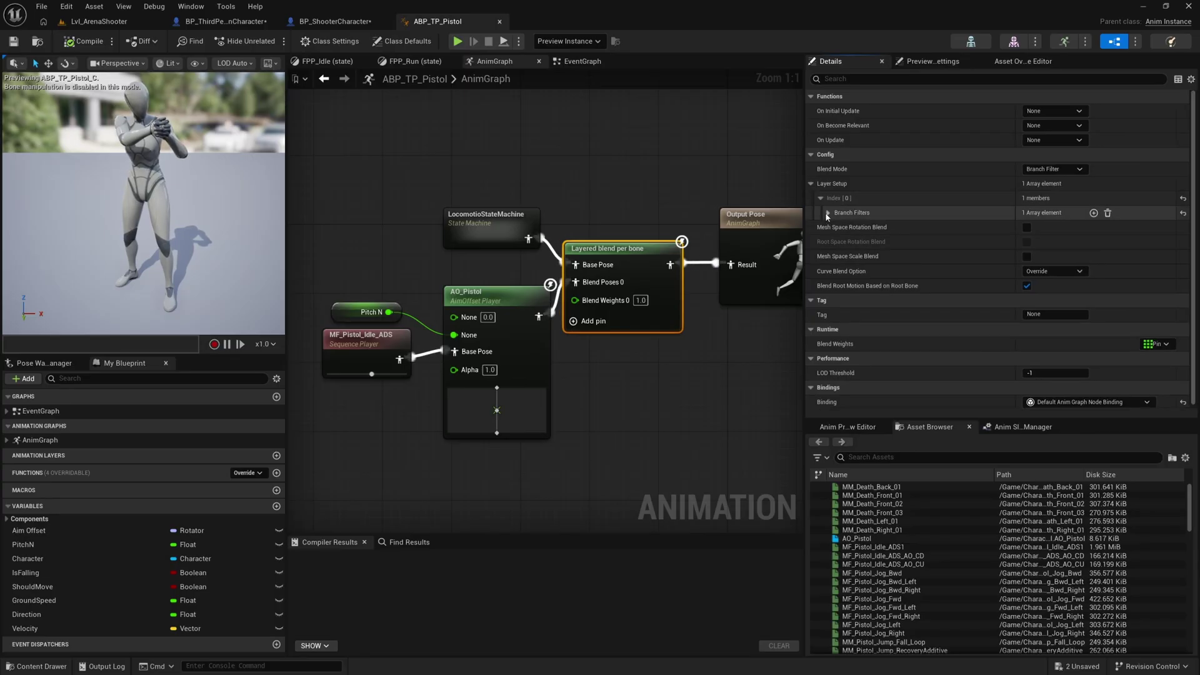
click(828, 213)
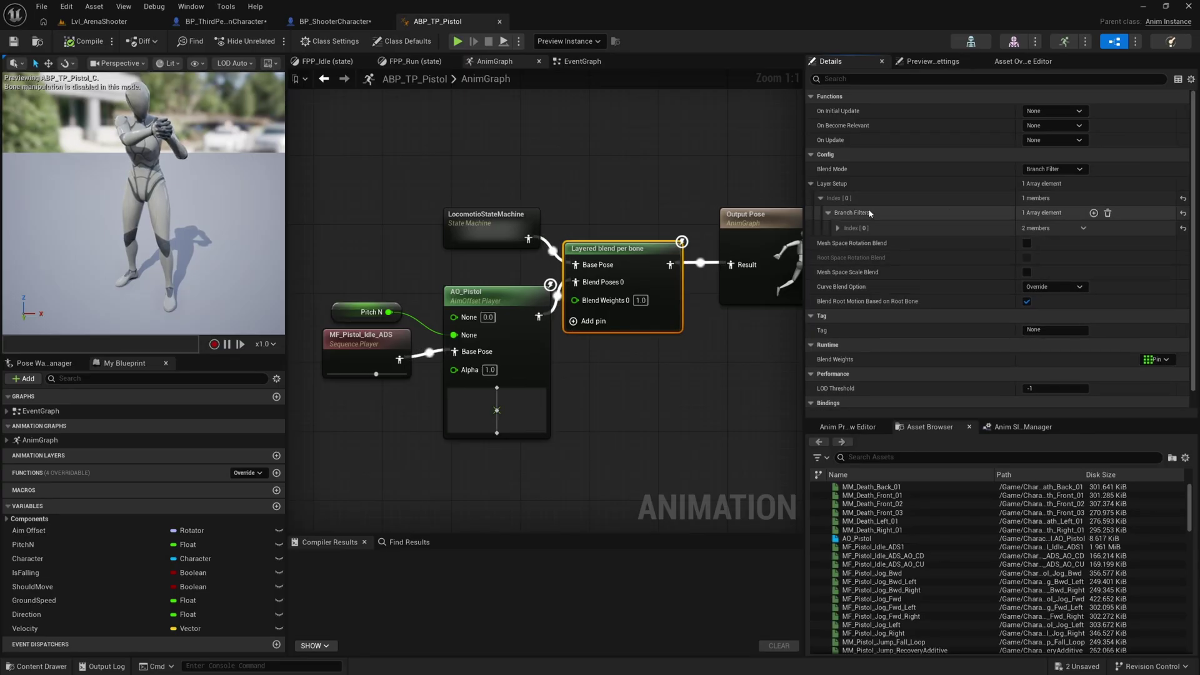
click(837, 228)
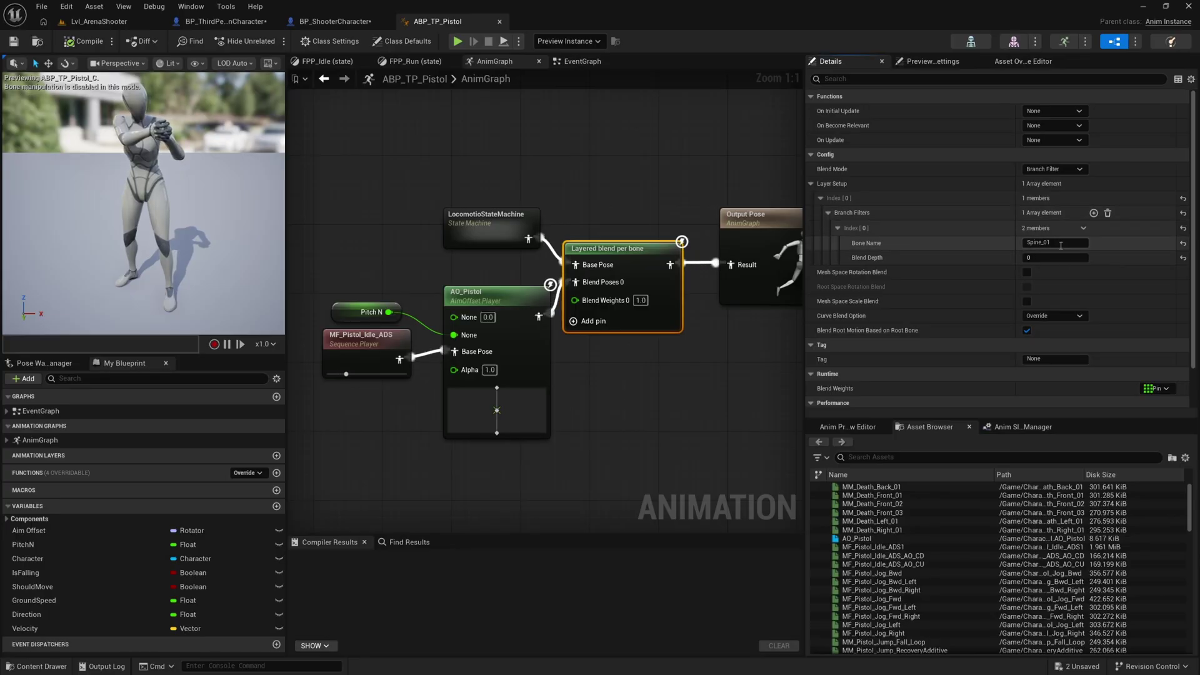
Step: Enable Mesh Space Rotation Blend on the pistol's Layered blend per bone node and set the Spine_01 branch filter's Blend Depth to 4
right_drag(739, 340, 655, 347)
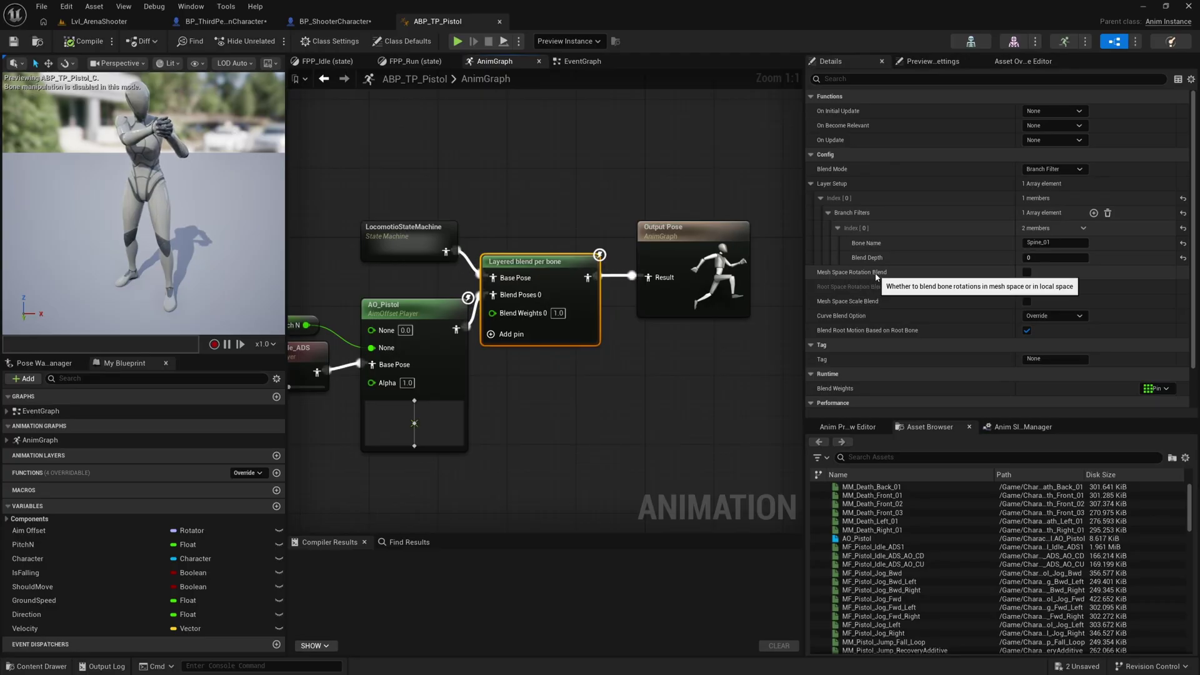
click(1027, 273)
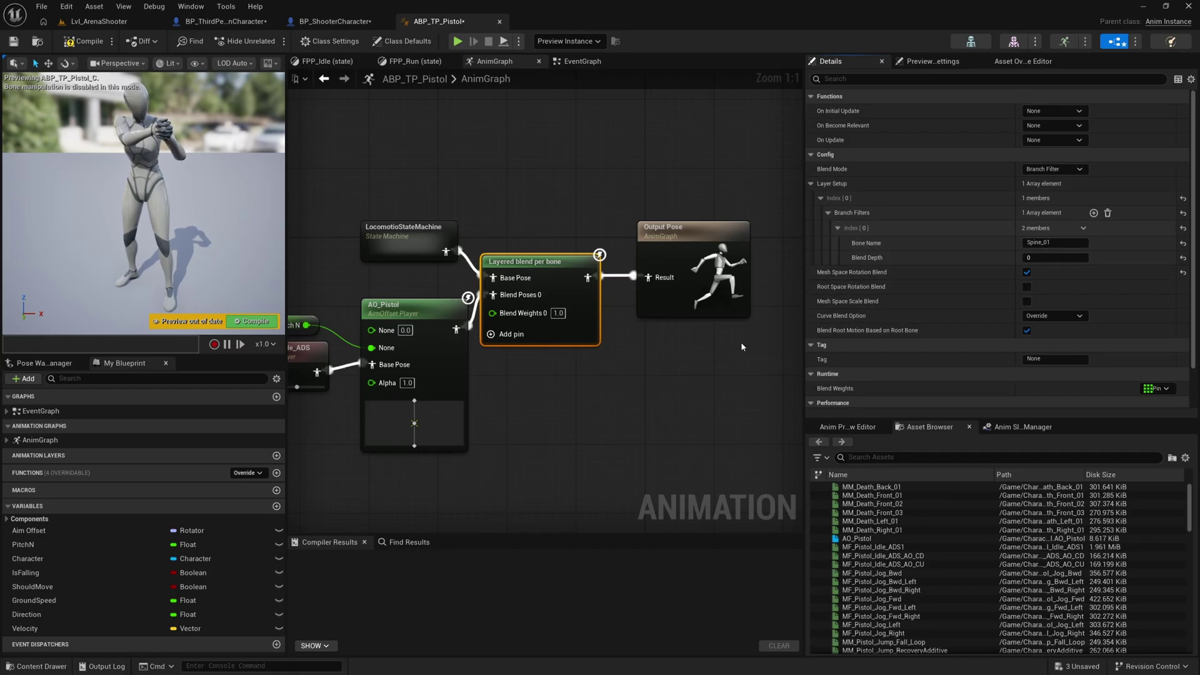
right_drag(621, 392, 703, 396)
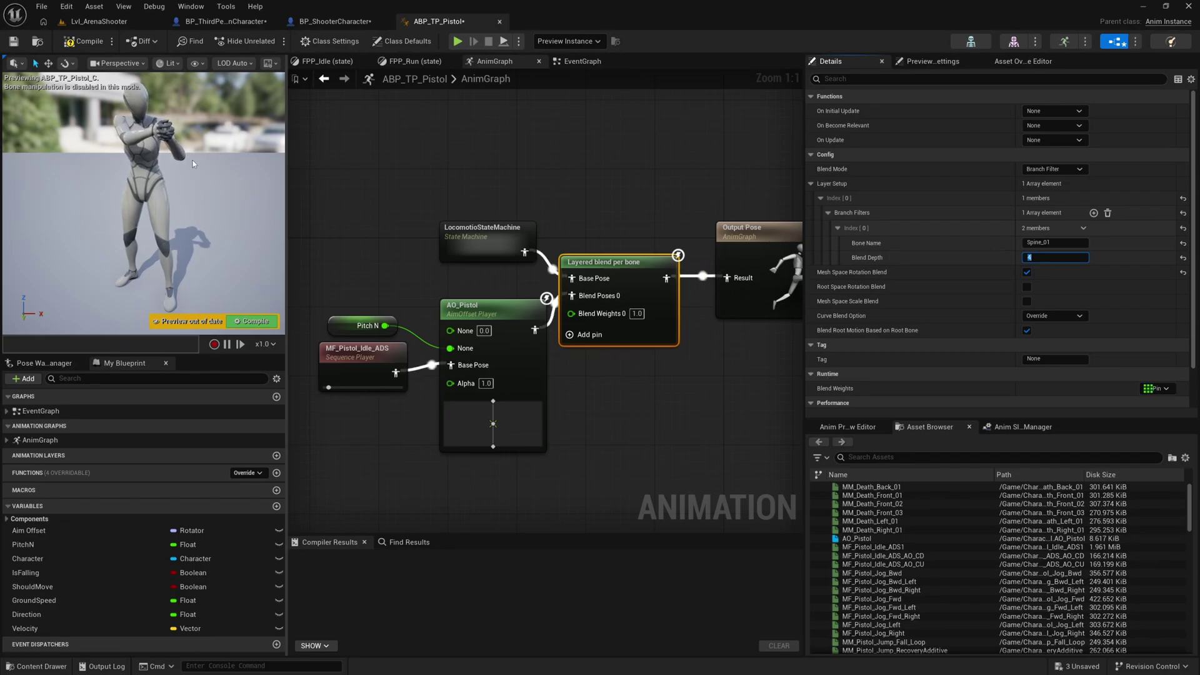
click(370, 279)
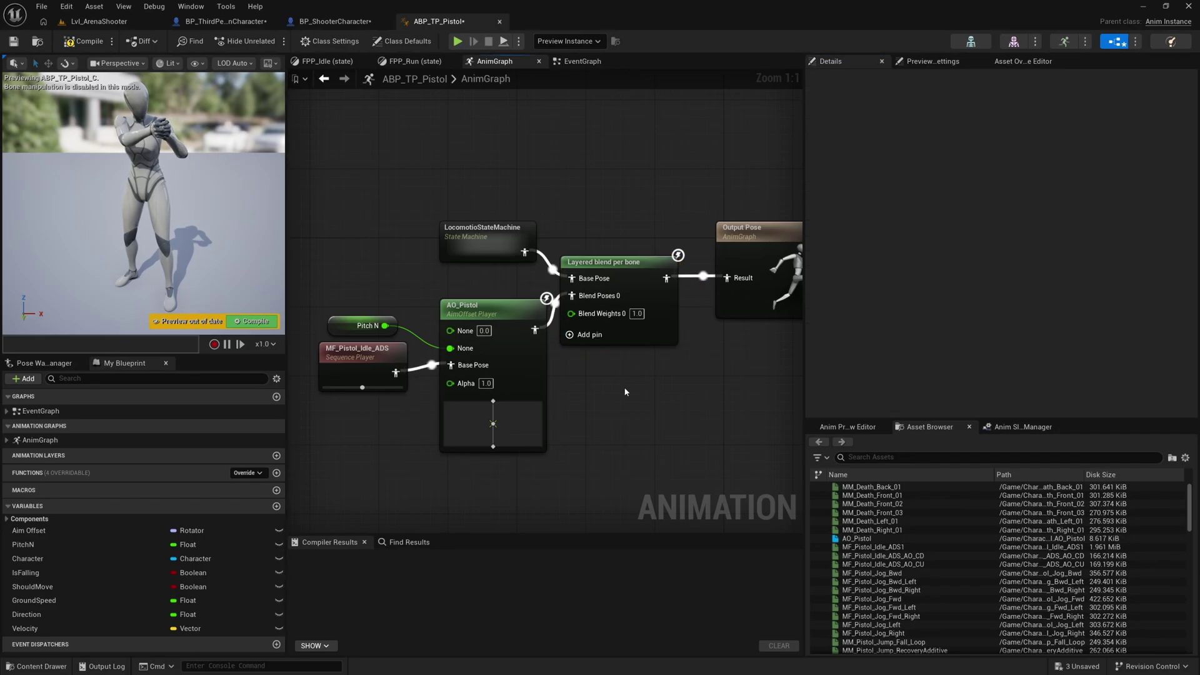
right_drag(625, 392, 653, 328)
click(644, 268)
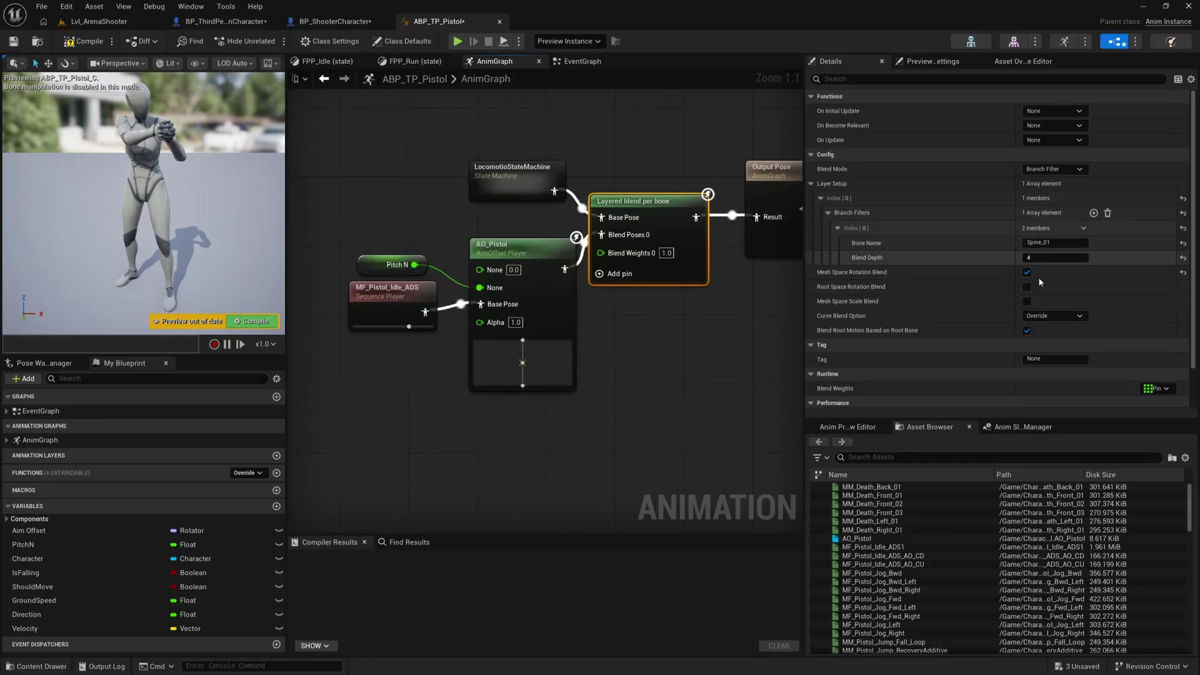
Step: In the AnimGraph of ABP_TP_Rifle, enable Mesh Space Rotation Blend on the Layered blend per bone node and set its Blend Depth to 4
click(82, 24)
click(430, 513)
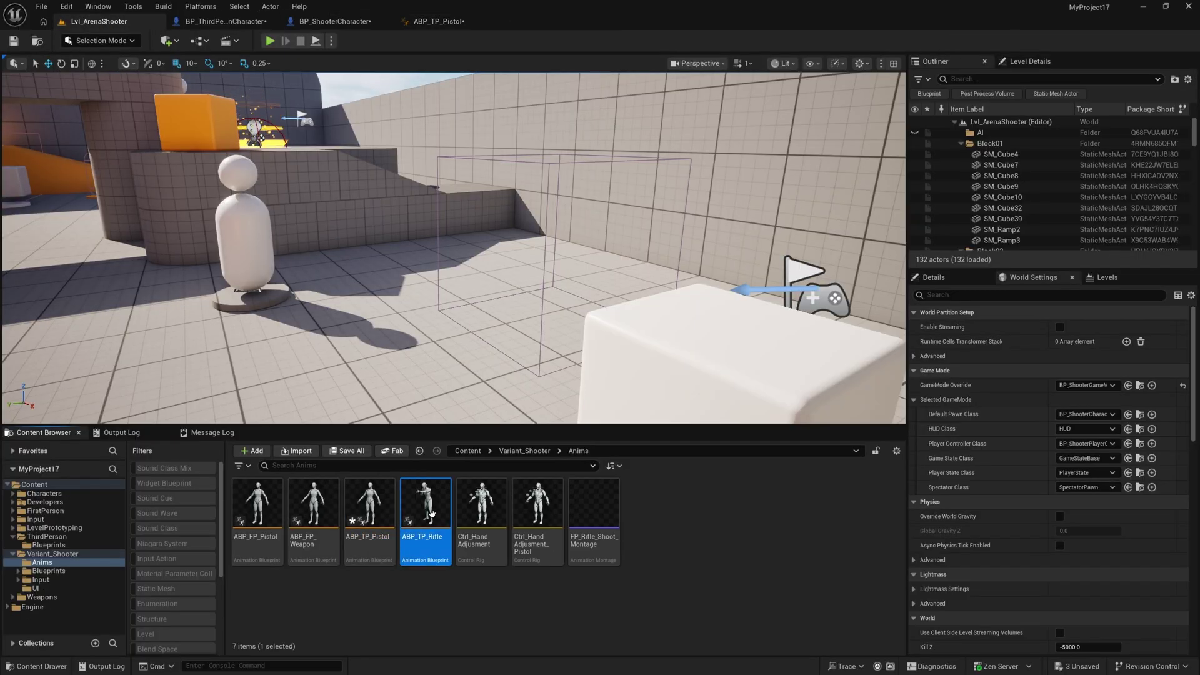
double_click(430, 512)
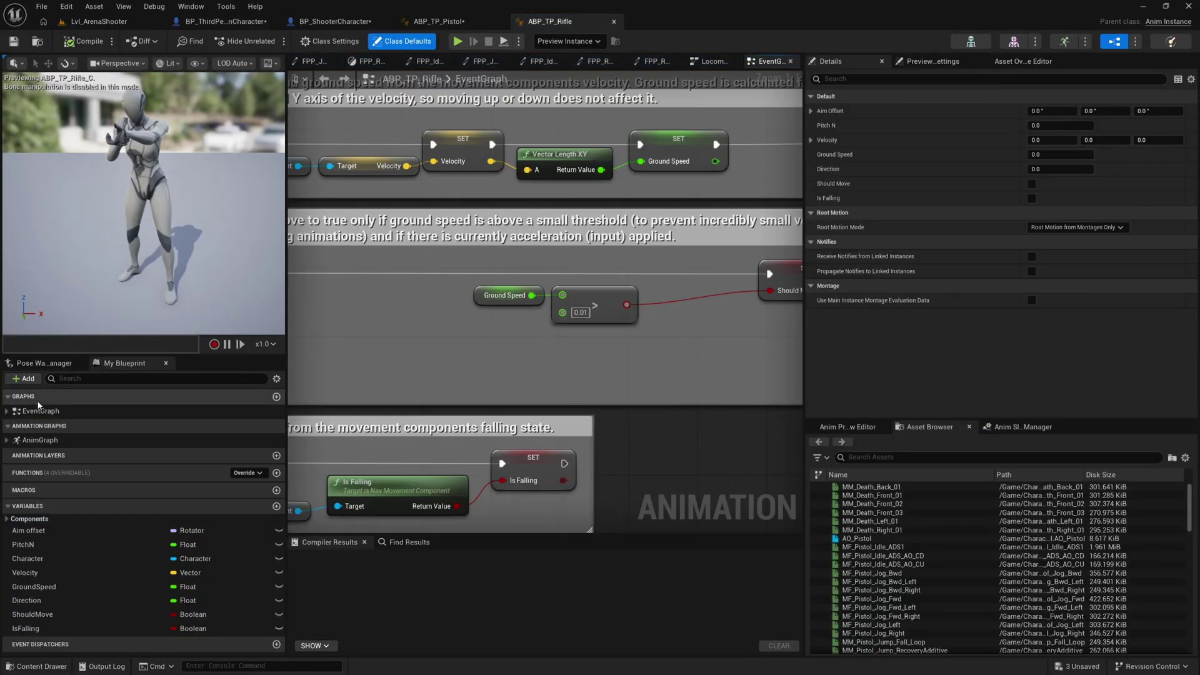
double_click(40, 439)
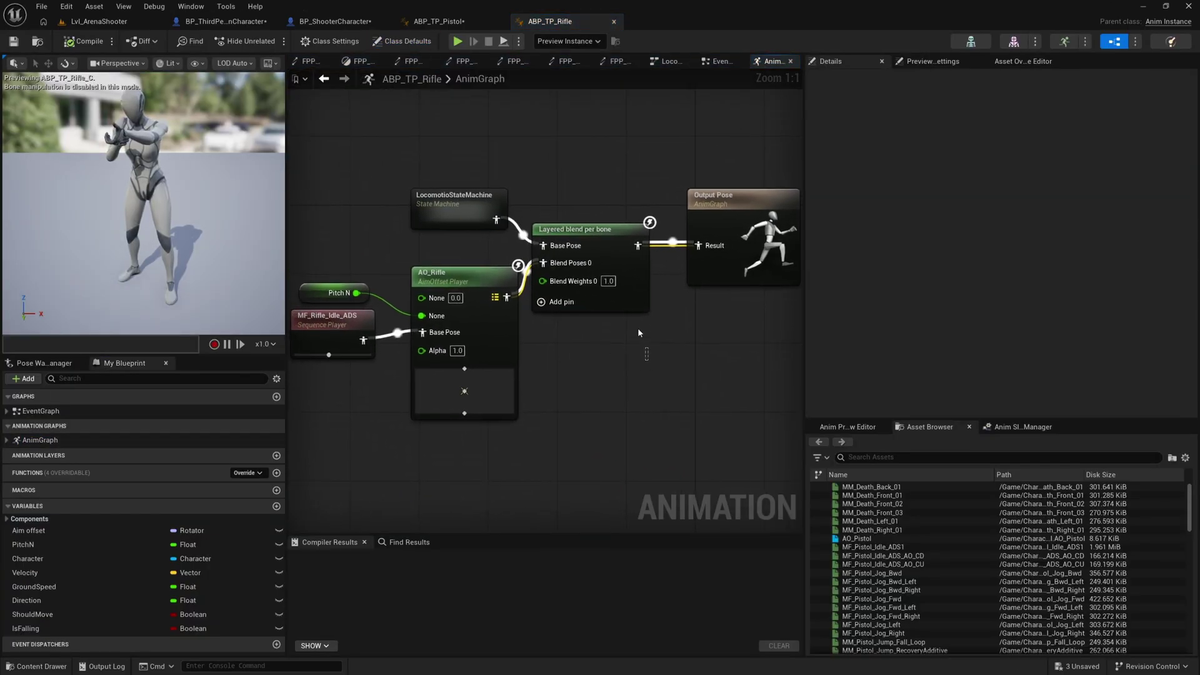
drag(648, 360, 635, 306)
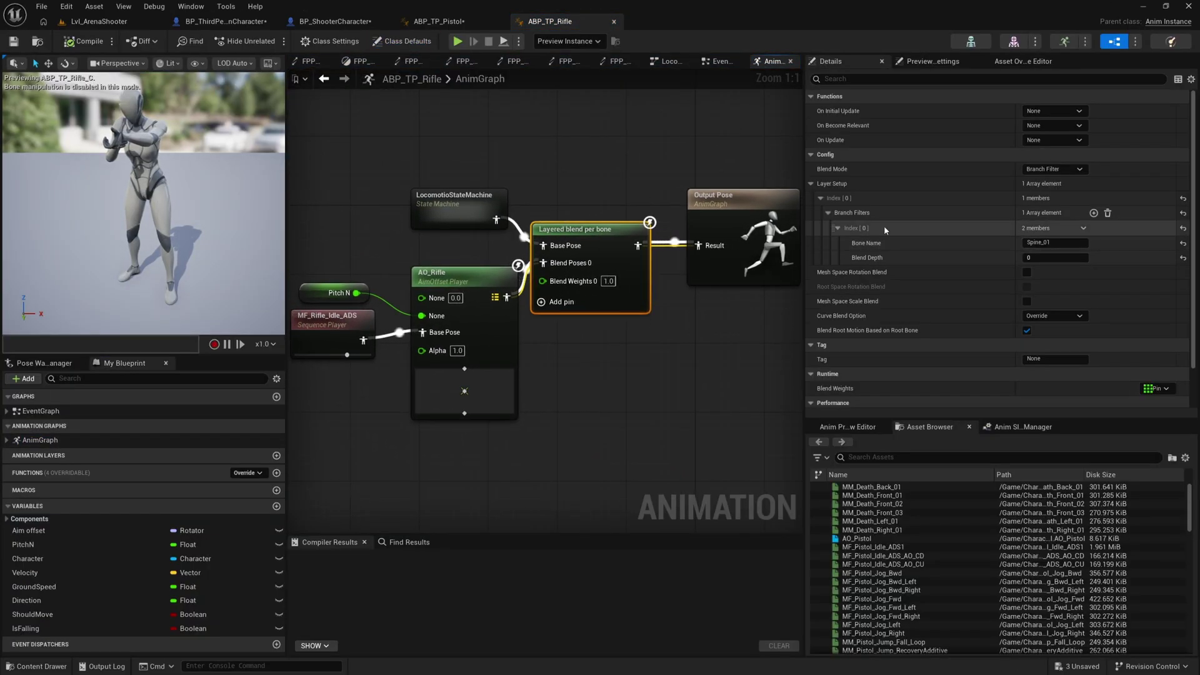
click(1027, 272)
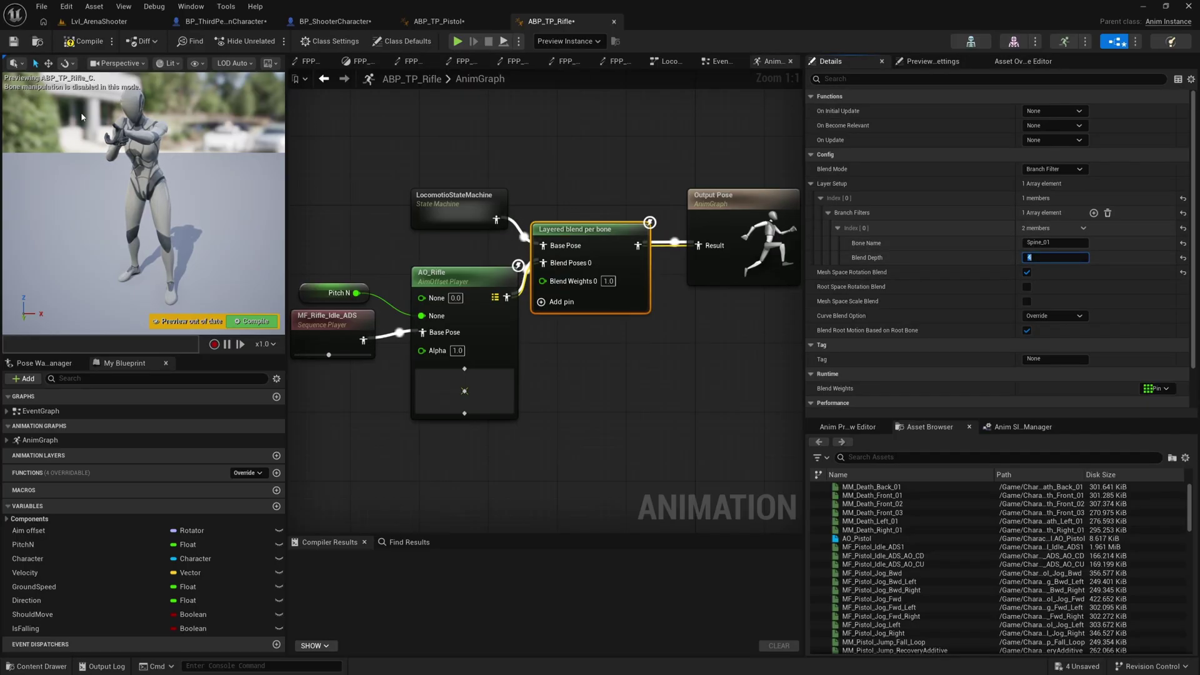
Step: Compile and save both the ABP_TP_Rifle and ABP_TP_Pistol animation Blueprints
click(84, 41)
click(13, 41)
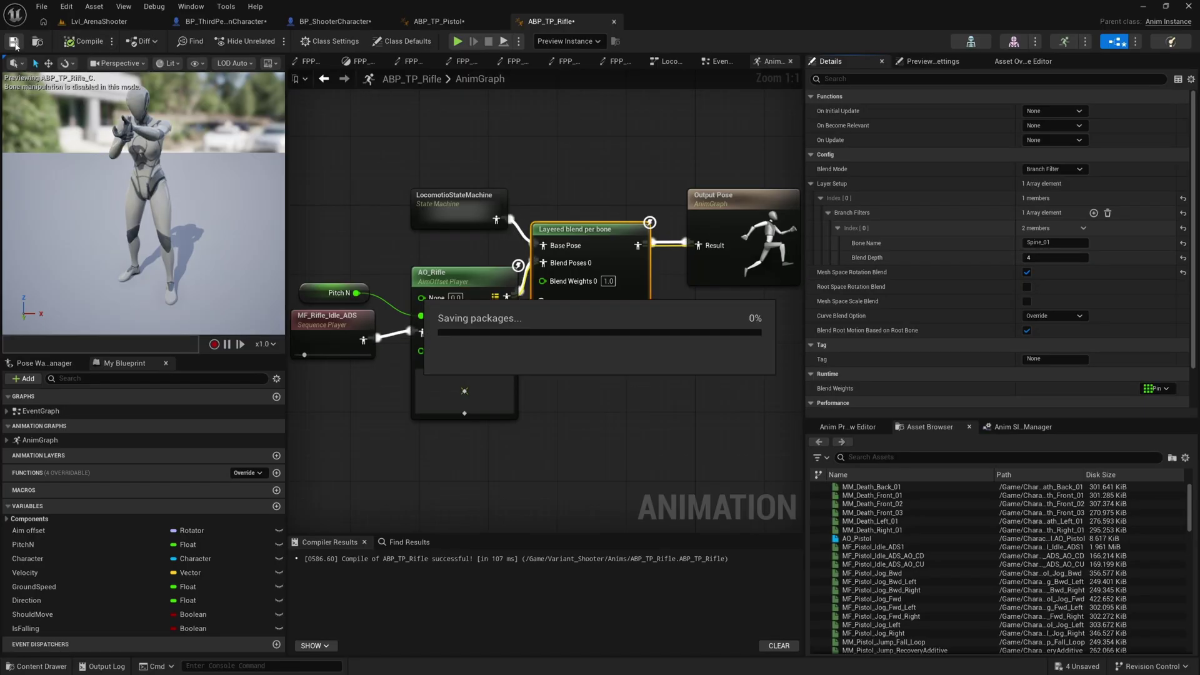
click(441, 22)
click(85, 41)
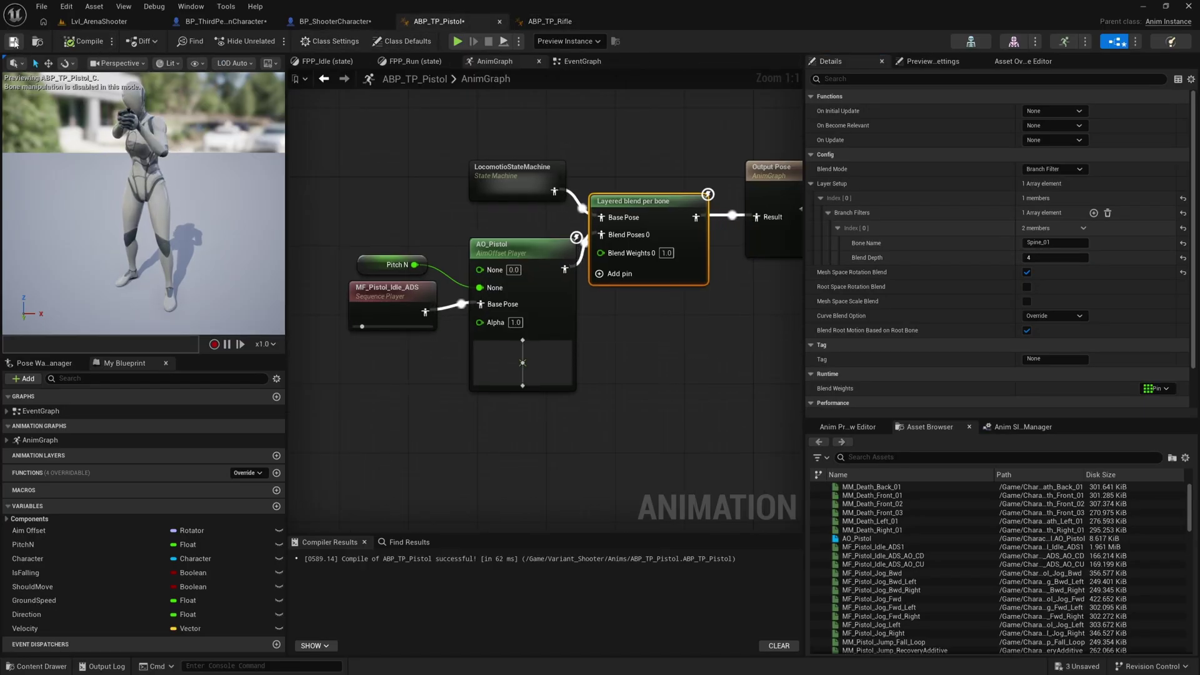
click(13, 41)
Step: Play-test Lvl_ArenaShooter by running around, picking up weapons and firing to check the blended aiming pose, and end the play session
click(99, 22)
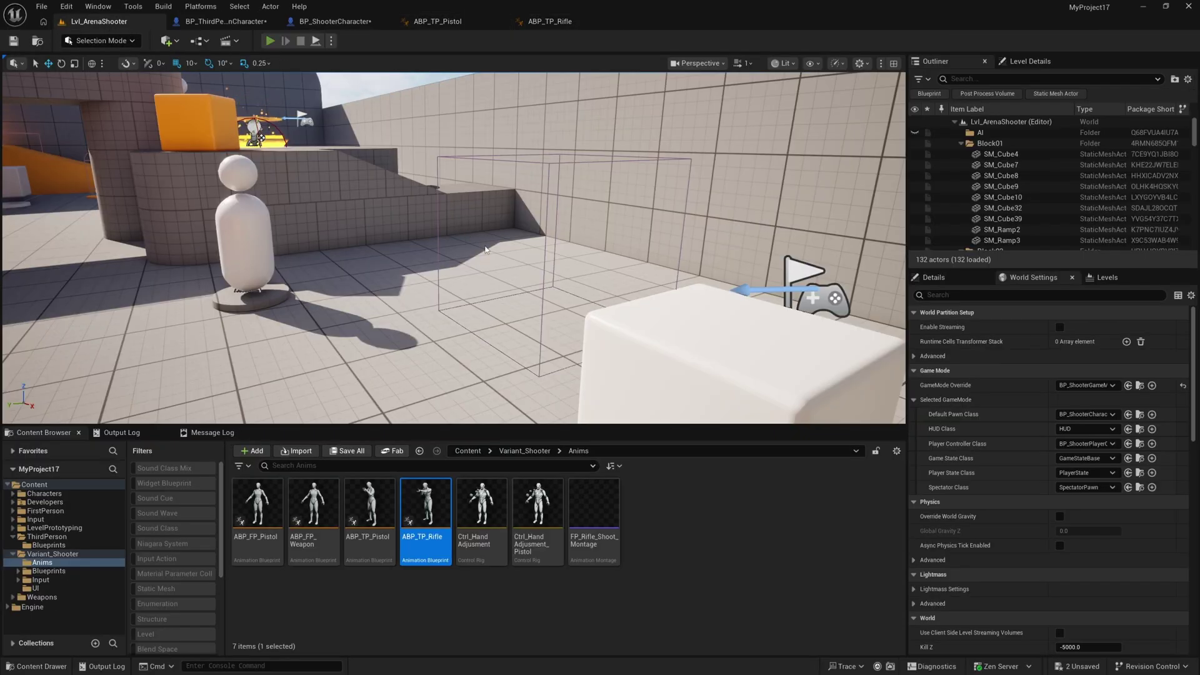
click(270, 41)
click(498, 257)
key(w)
key(w)
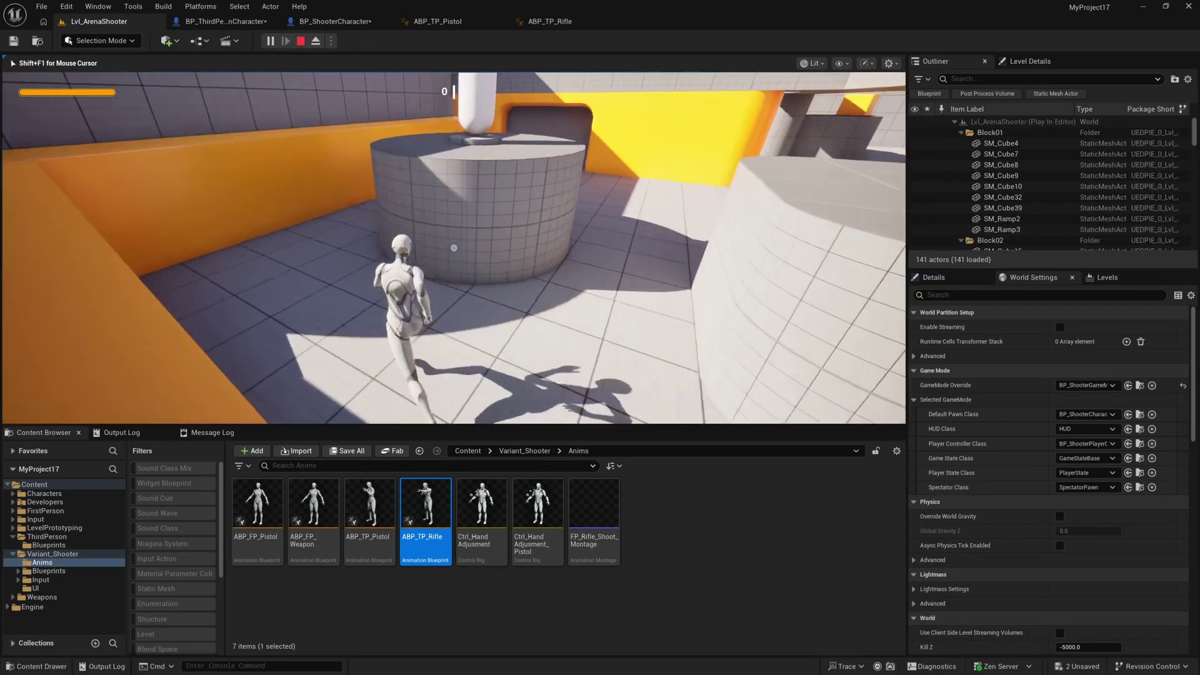
key(w)
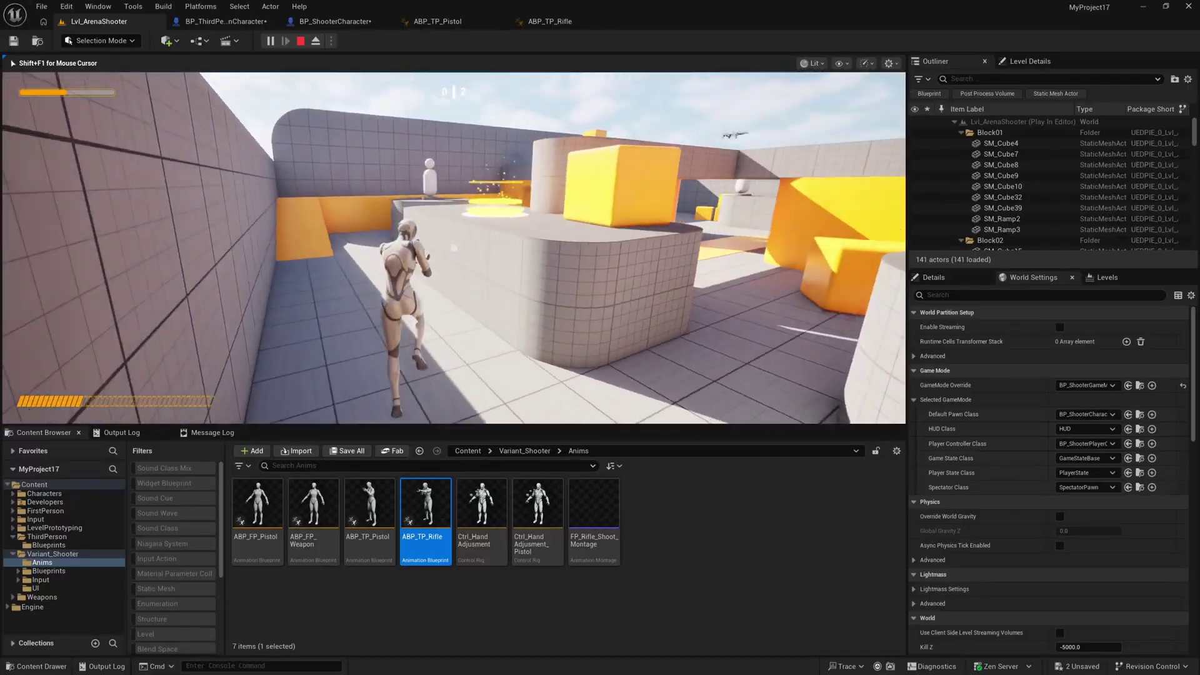
key(w)
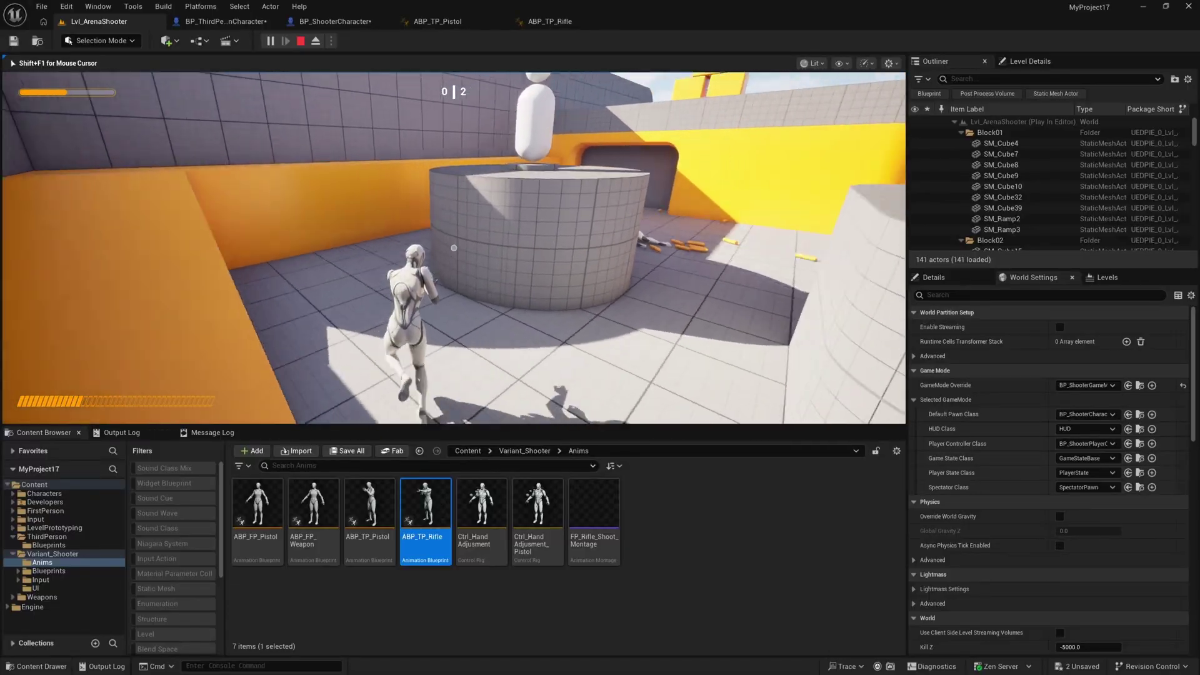
key(w)
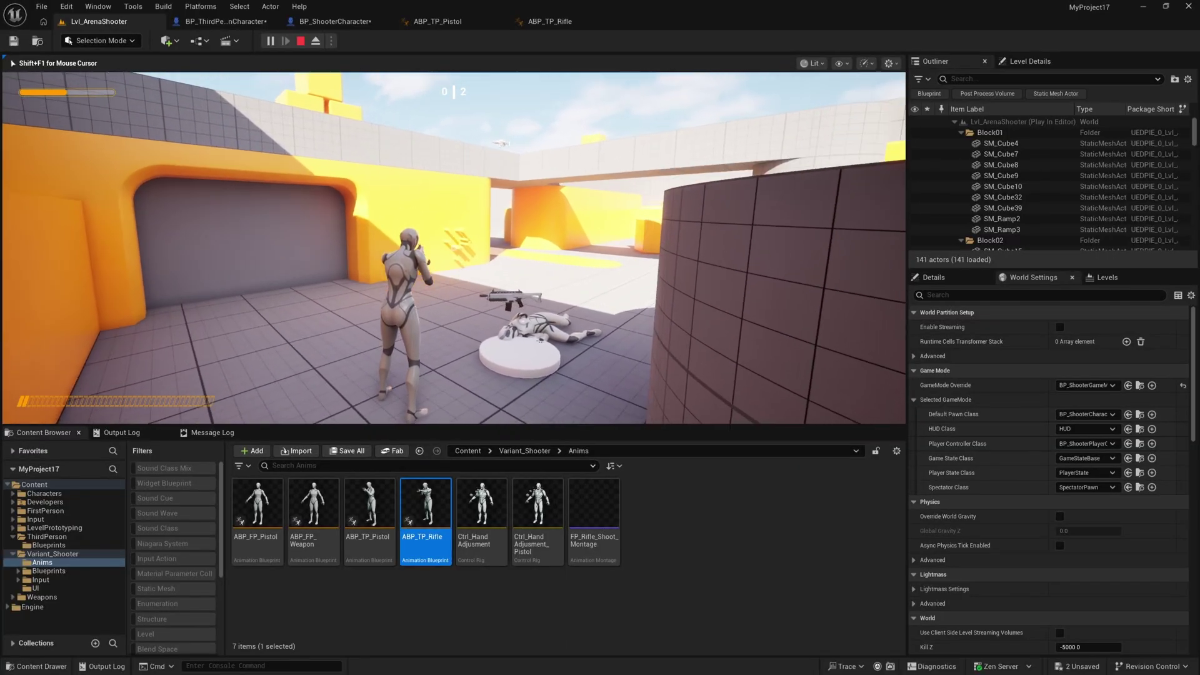
key(s)
key(w)
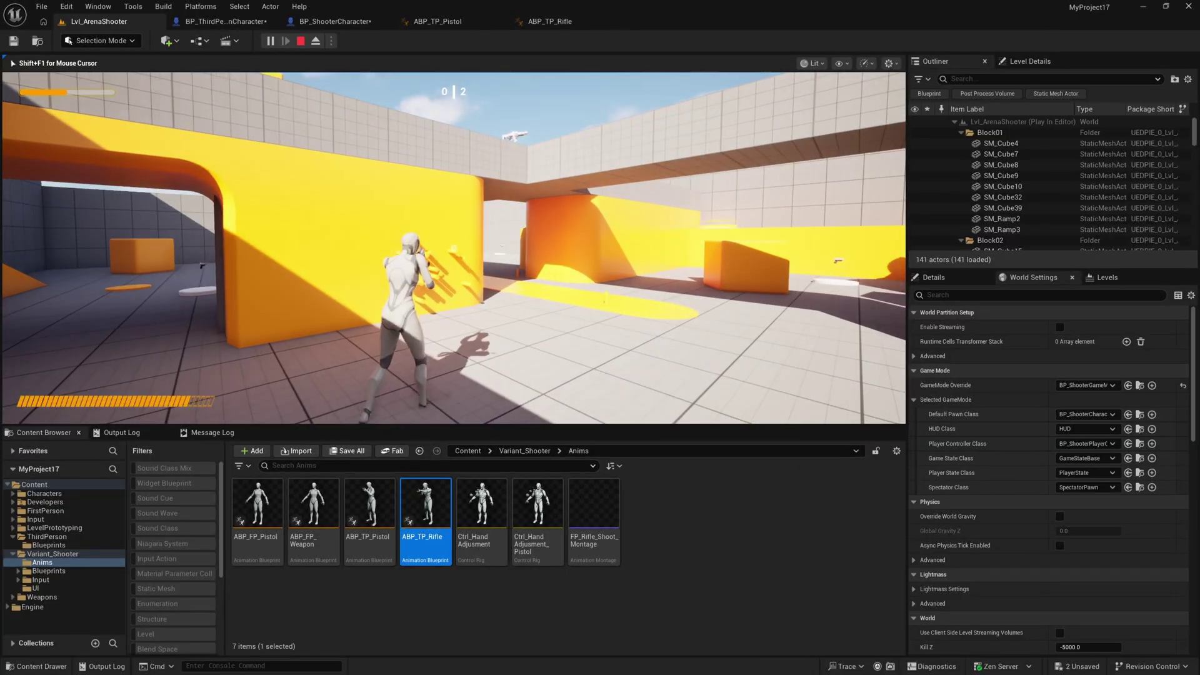
click(453, 247)
click(454, 248)
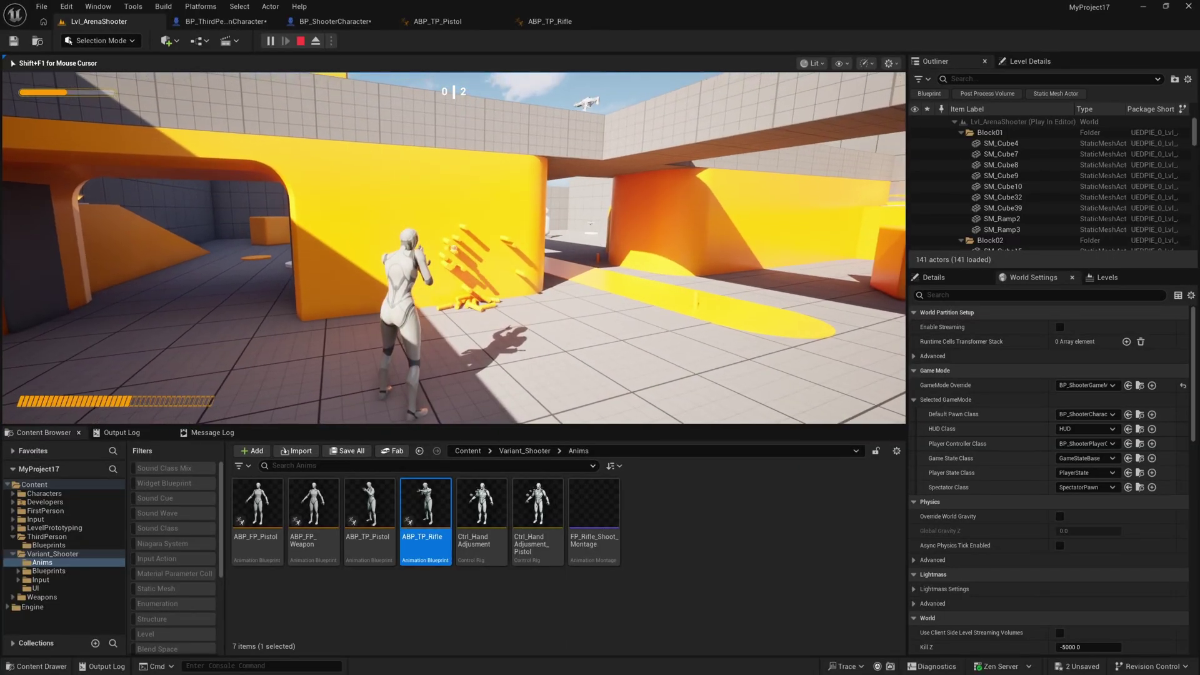
key(s)
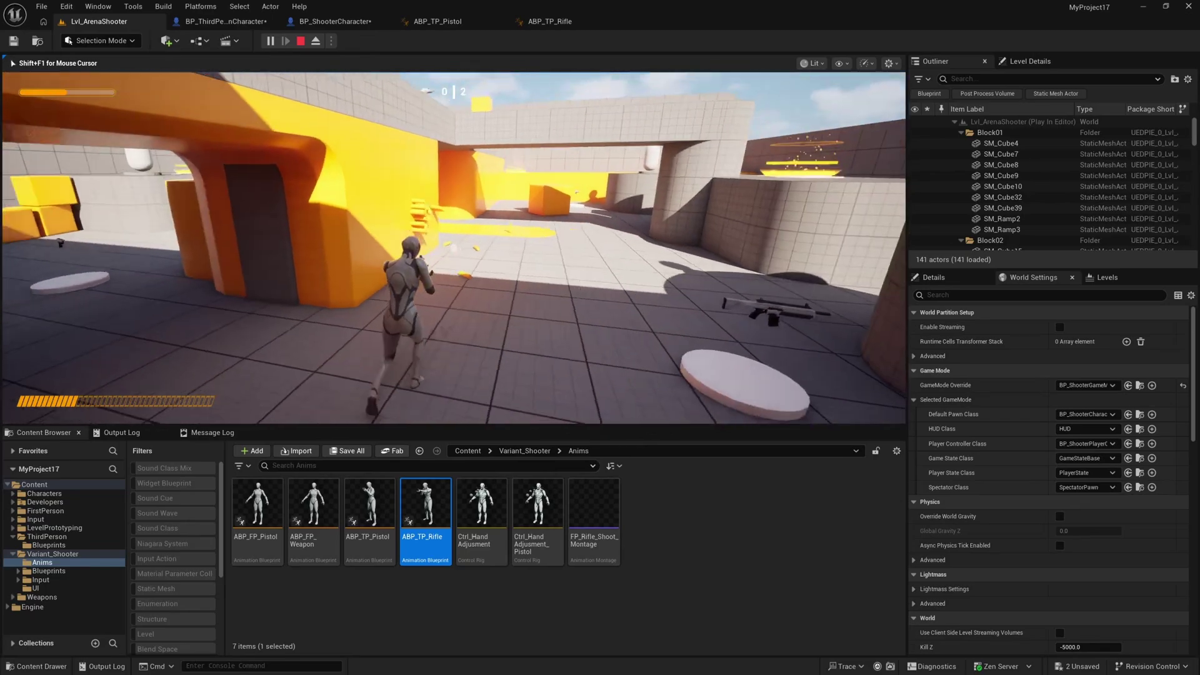
click(453, 248)
key(d)
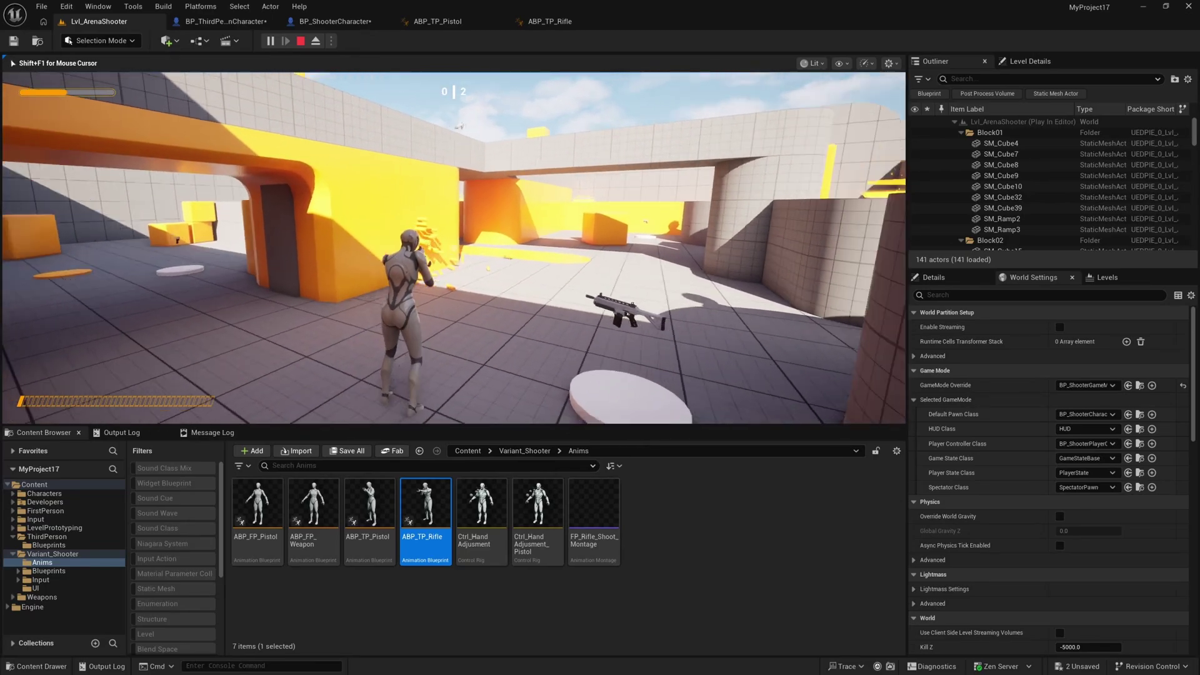
click(453, 248)
key(Escape)
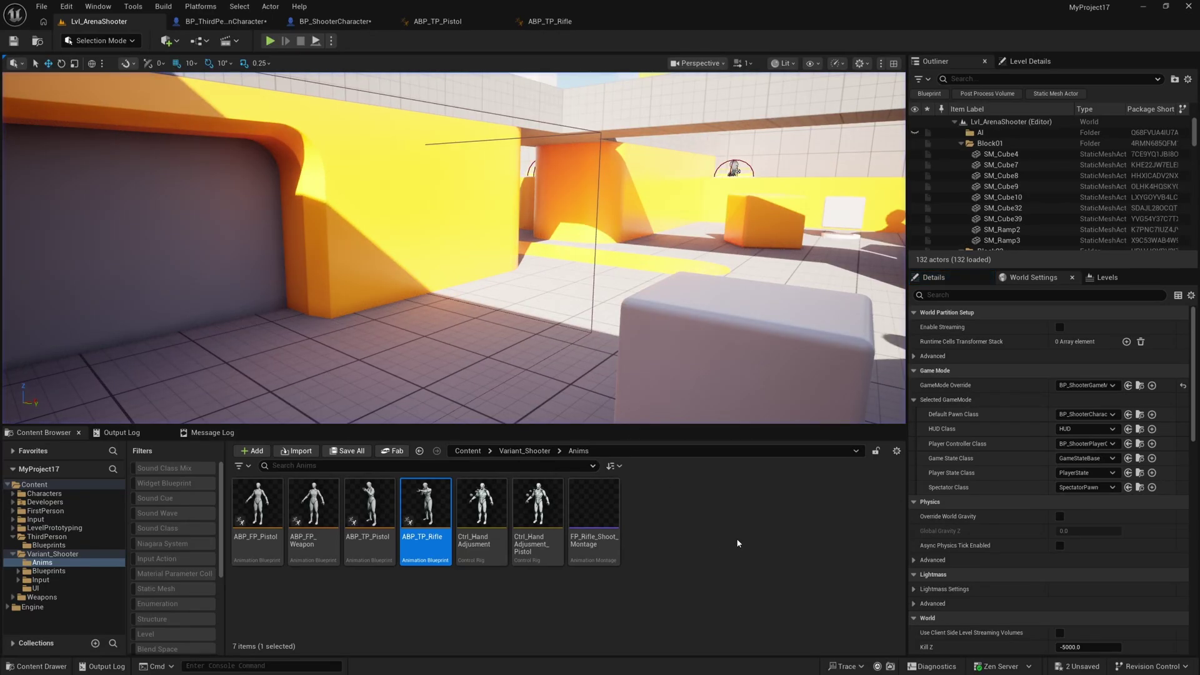
click(736, 544)
click(477, 26)
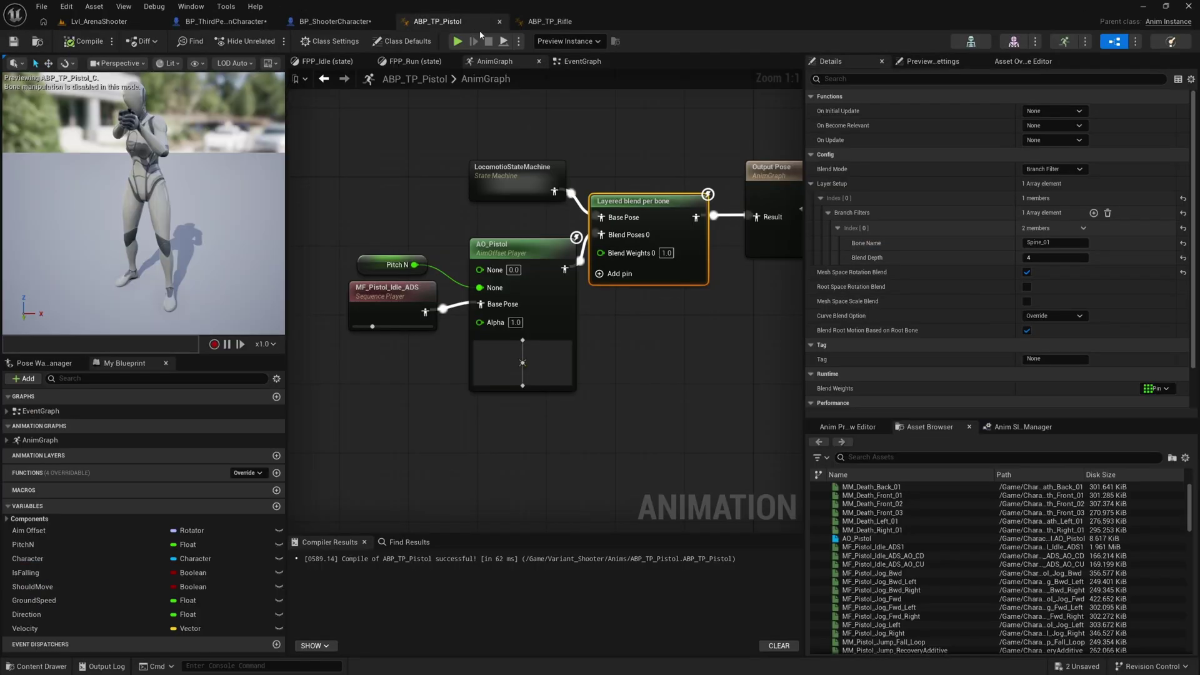
click(550, 22)
click(437, 22)
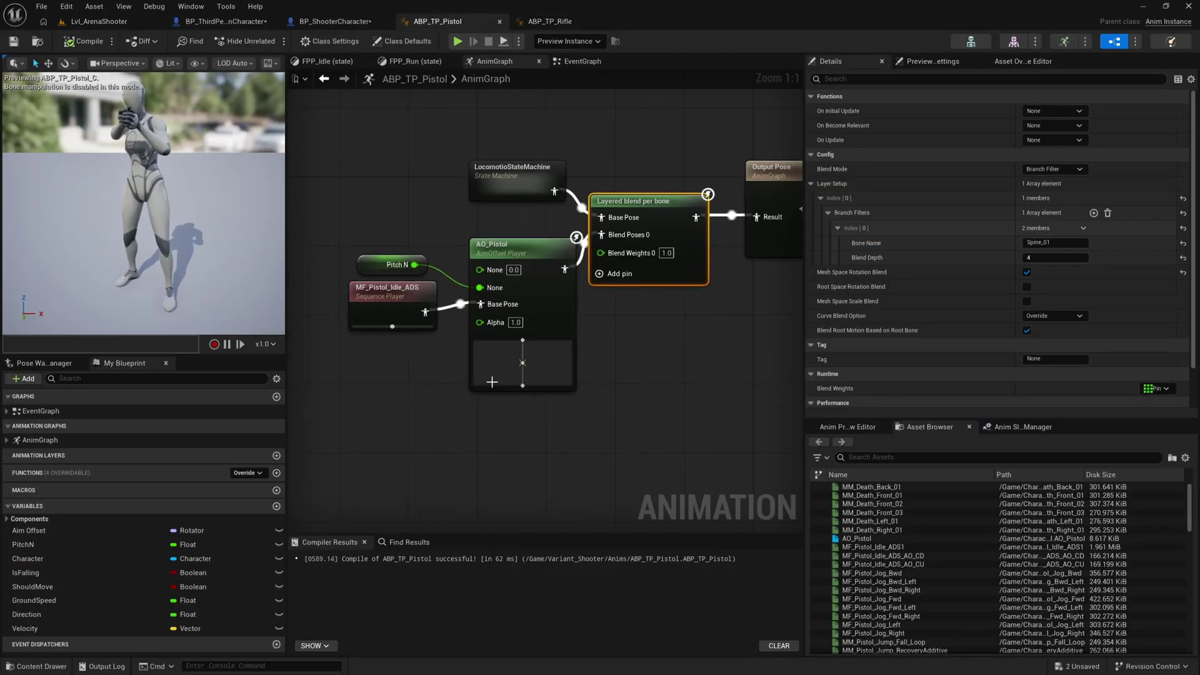
right_drag(633, 303, 752, 300)
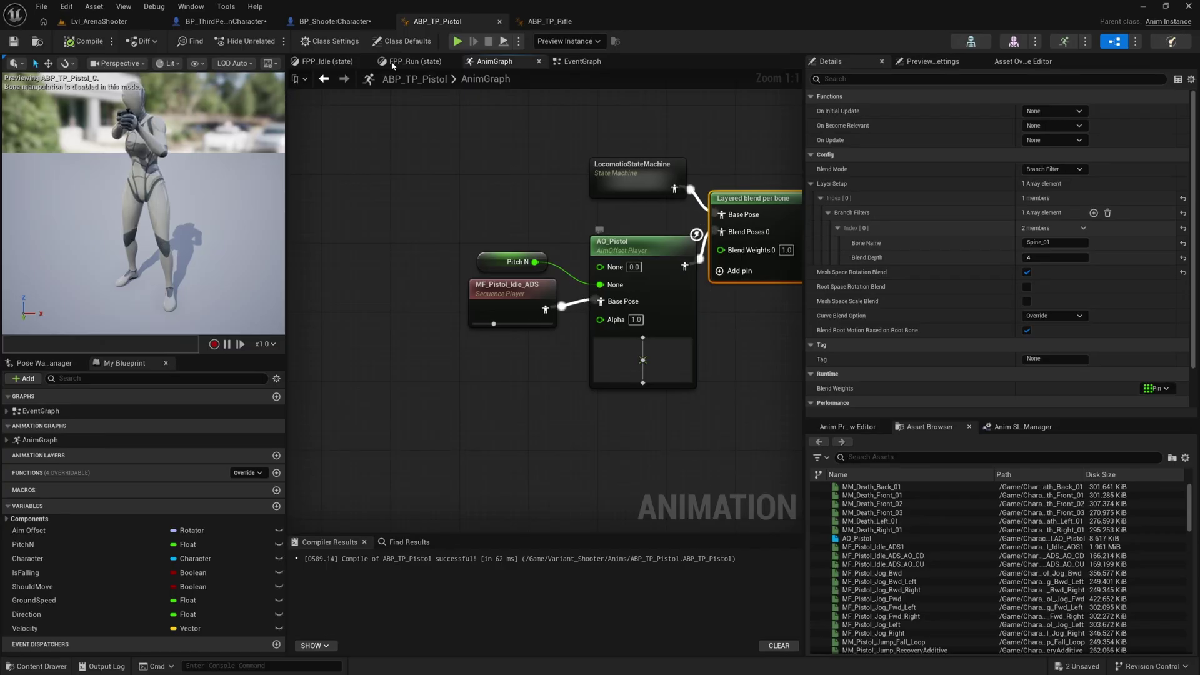
Step: Find the Play Fire Montage section in BP_ShooterCharacter's EventGraph and select the Mesh node feeding Get Anim Instance
click(334, 21)
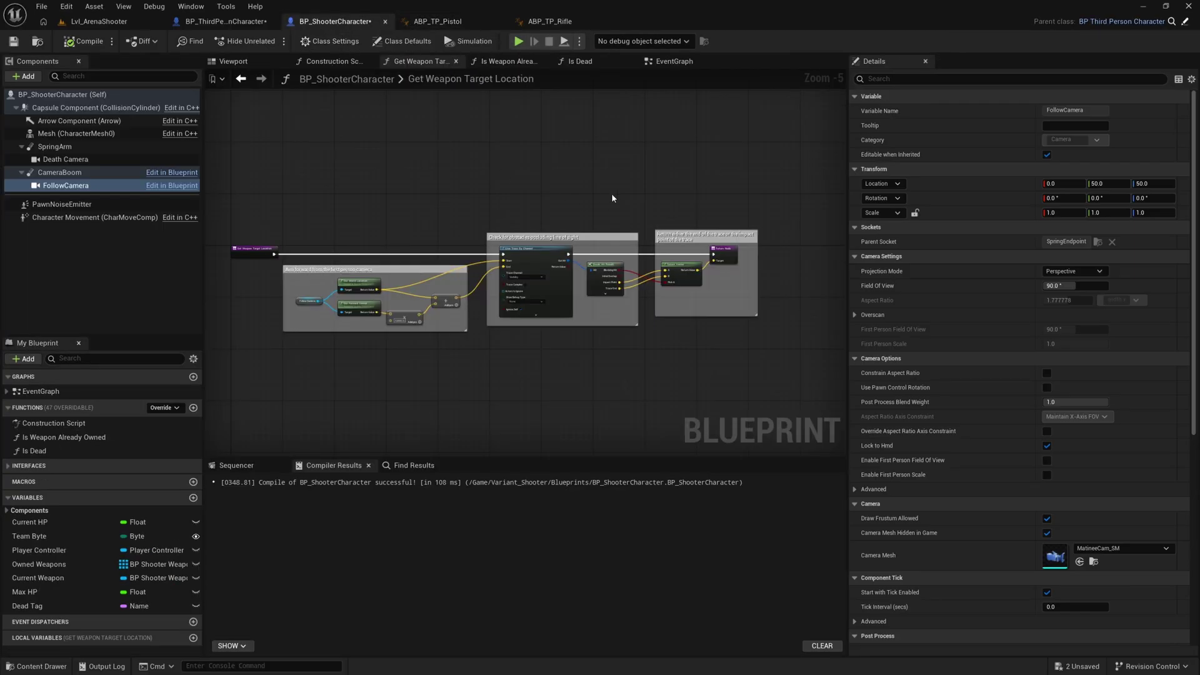
click(672, 62)
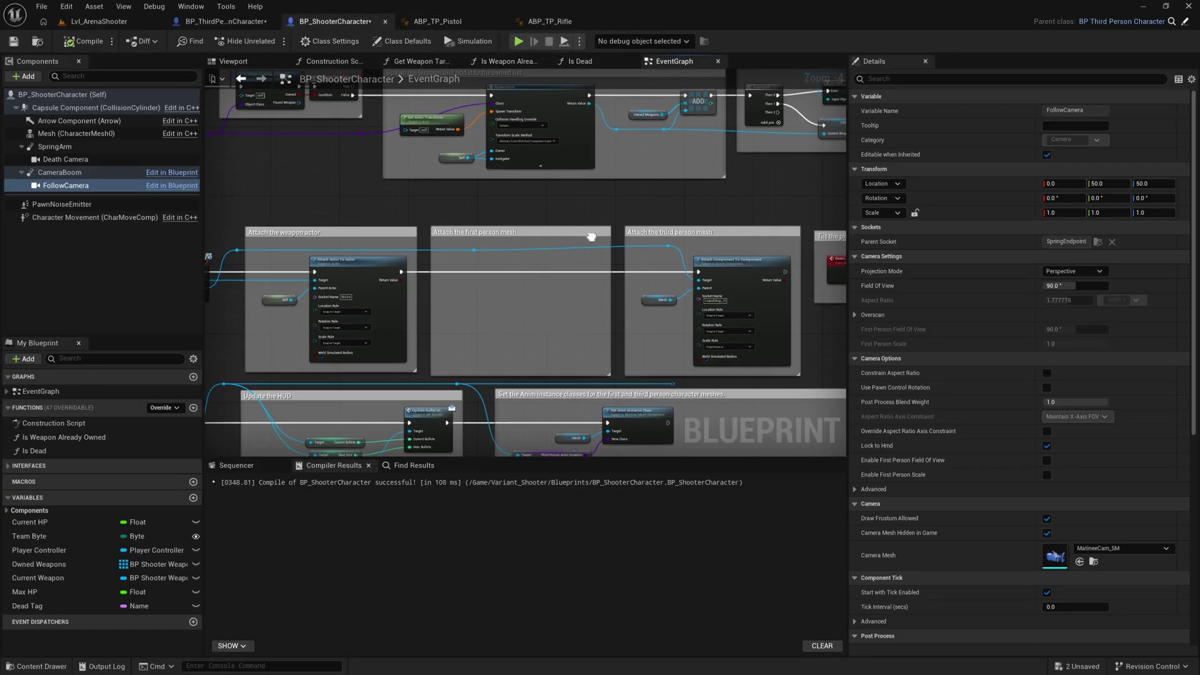
right_drag(454, 410, 249, 391)
scroll(555, 275, up, 4)
right_drag(557, 274, 654, 286)
click(493, 255)
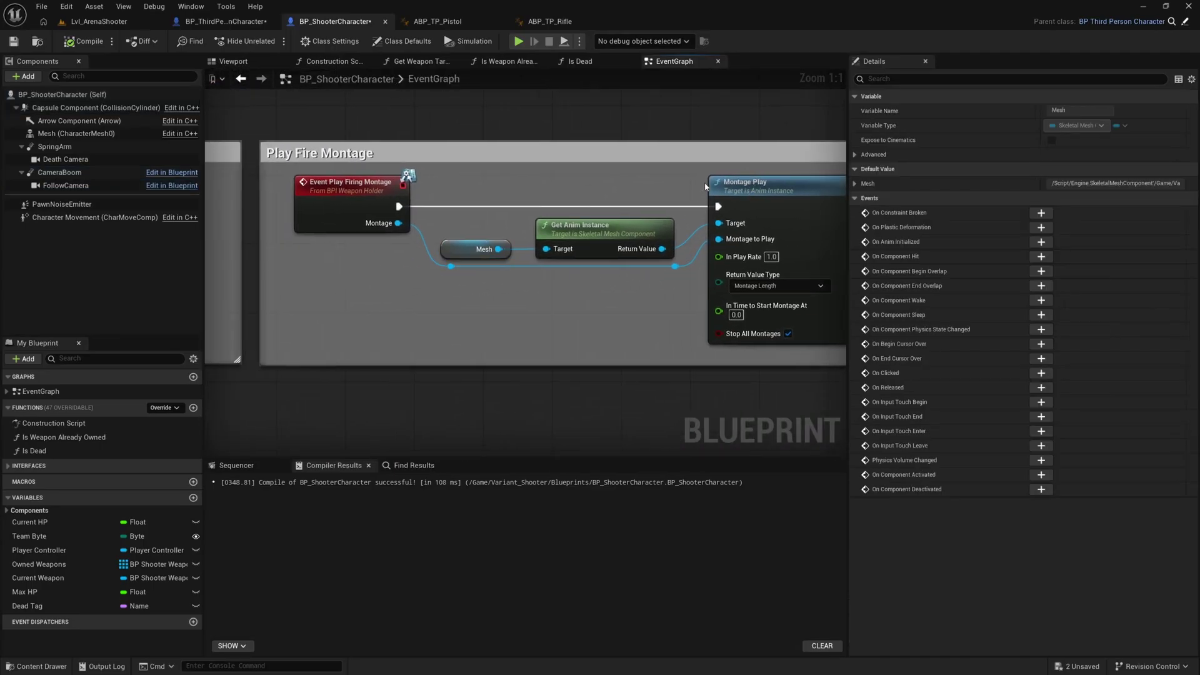
Step: Examine the Mesh and Montage Play nodes in the Play Fire Montage section of BP_ShooterCharacter's EventGraph
click(711, 191)
click(485, 242)
click(526, 283)
right_drag(548, 315, 508, 307)
Step: In ABP_TP_Pistol's AnimGraph, move the AO_Pistol nodes aside and insert a Slot node between AO_Pistol and Blend Poses 0 of Layered blend per bone
click(438, 22)
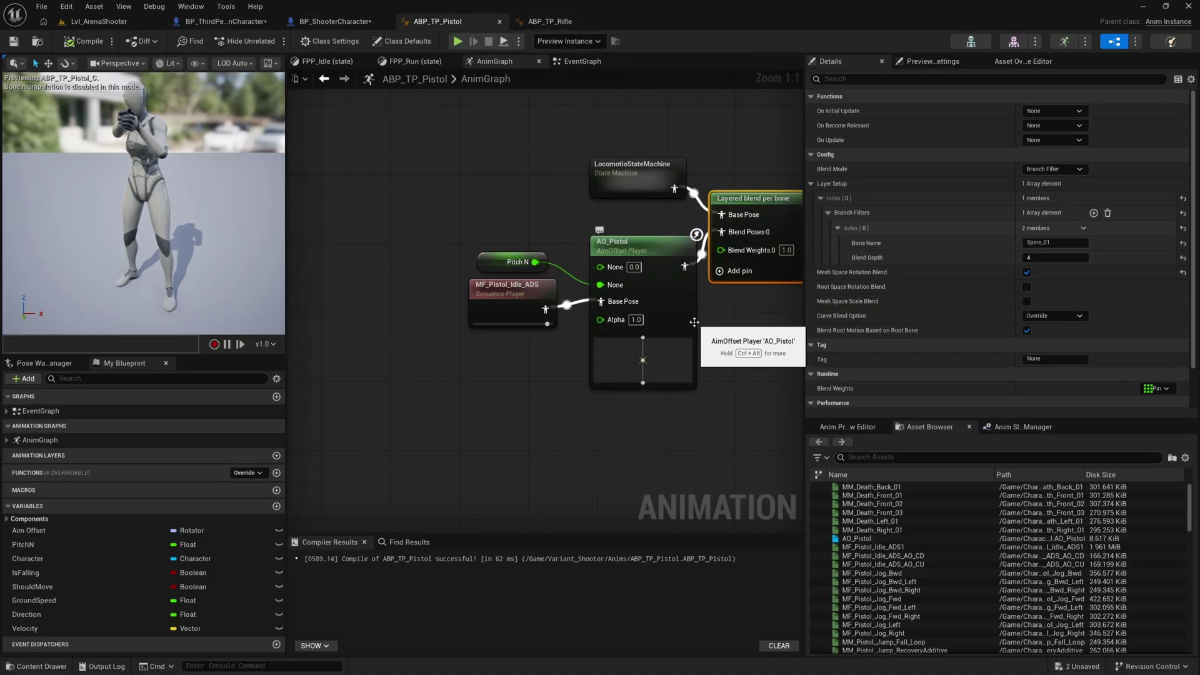
click(750, 370)
right_drag(750, 370, 684, 388)
drag(573, 416, 410, 262)
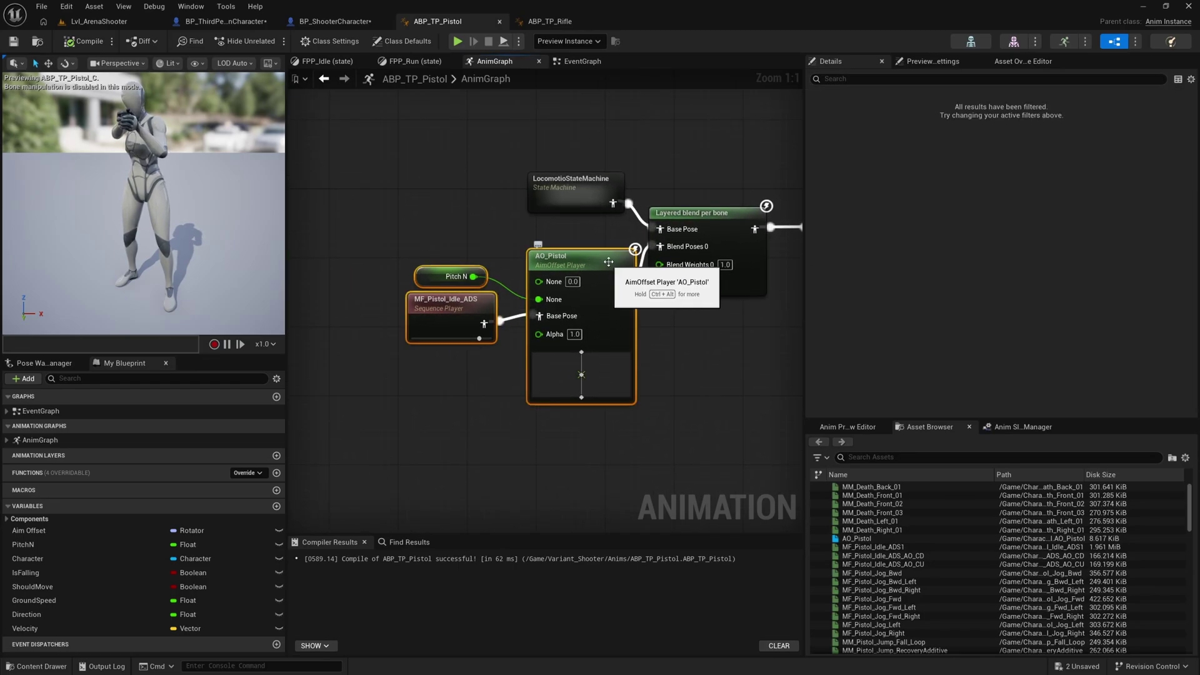
drag(608, 263, 460, 302)
click(463, 315)
text(slot)
key(Return)
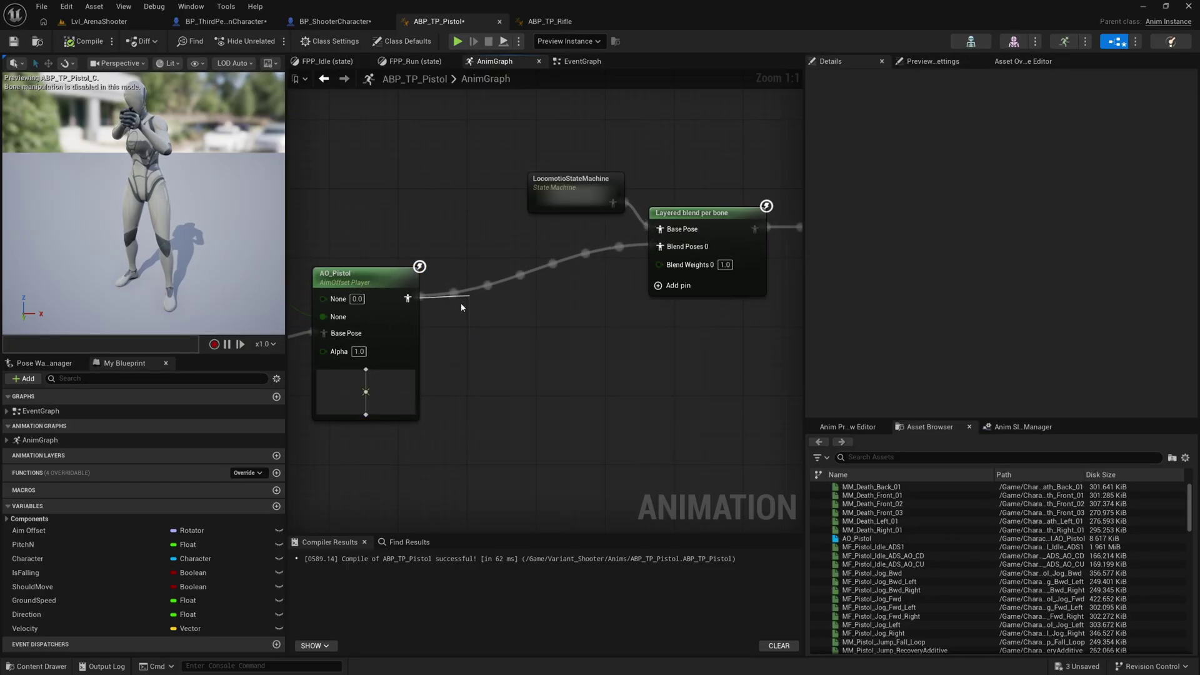
drag(508, 303, 534, 278)
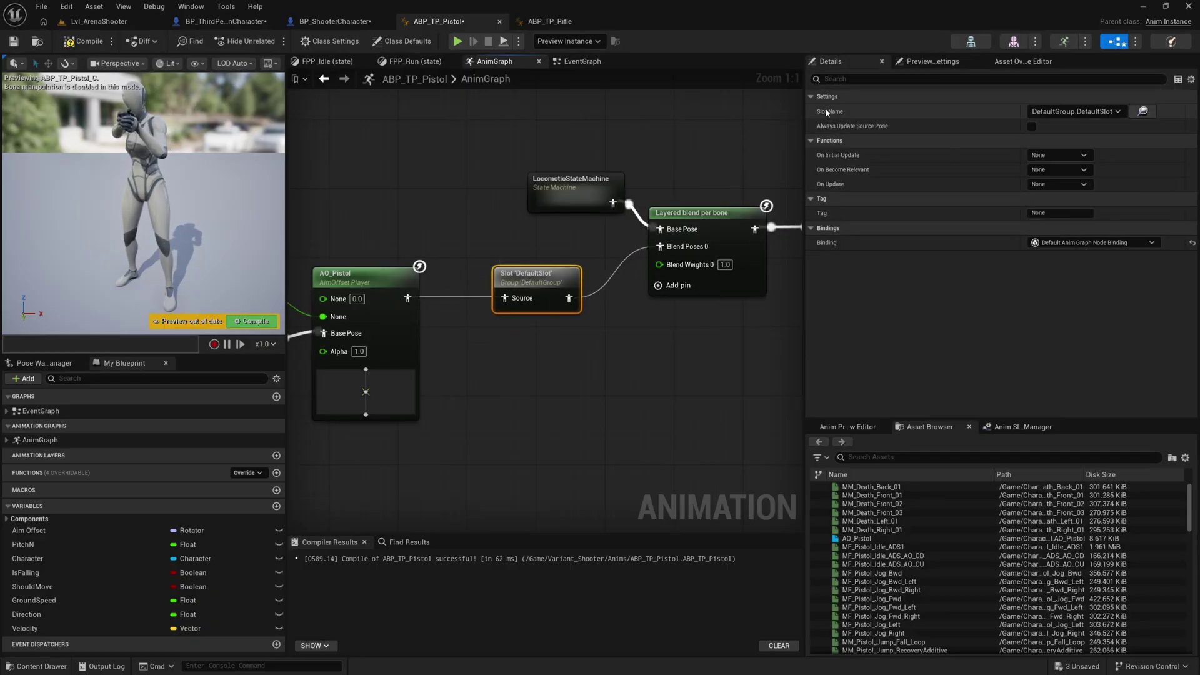
Step: Set the new Slot node's Slot Name to DefaultGroup.Arms, then compile and save ABP_TP_Pistol
click(1117, 112)
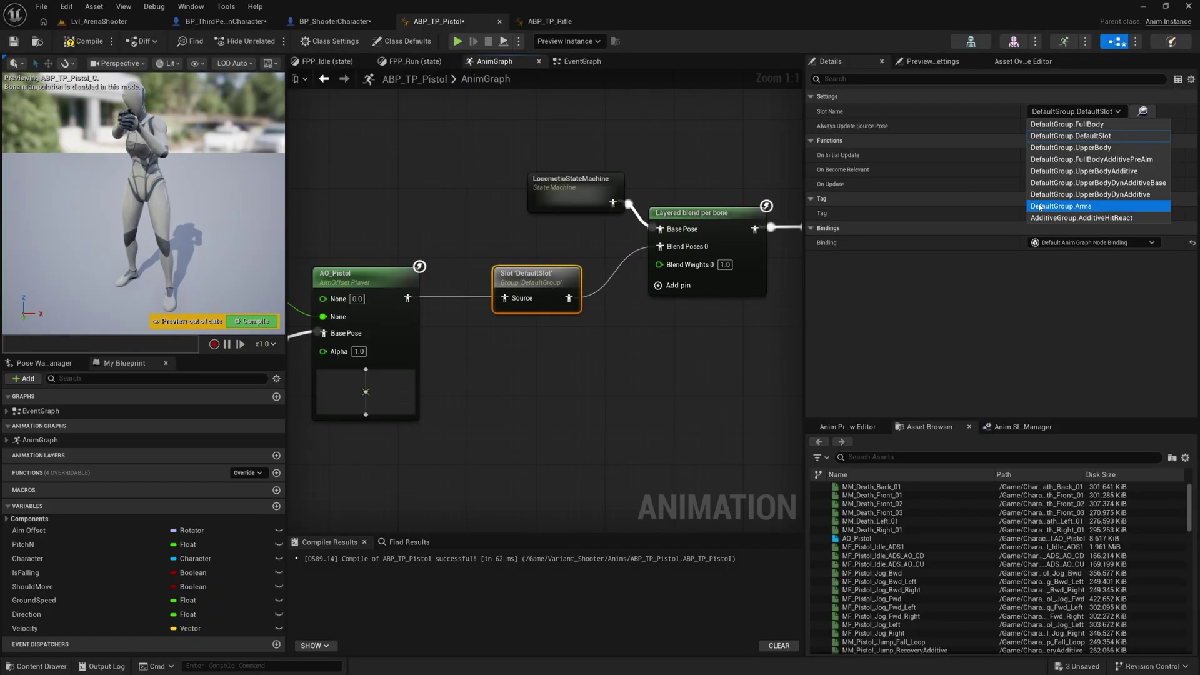
click(1091, 206)
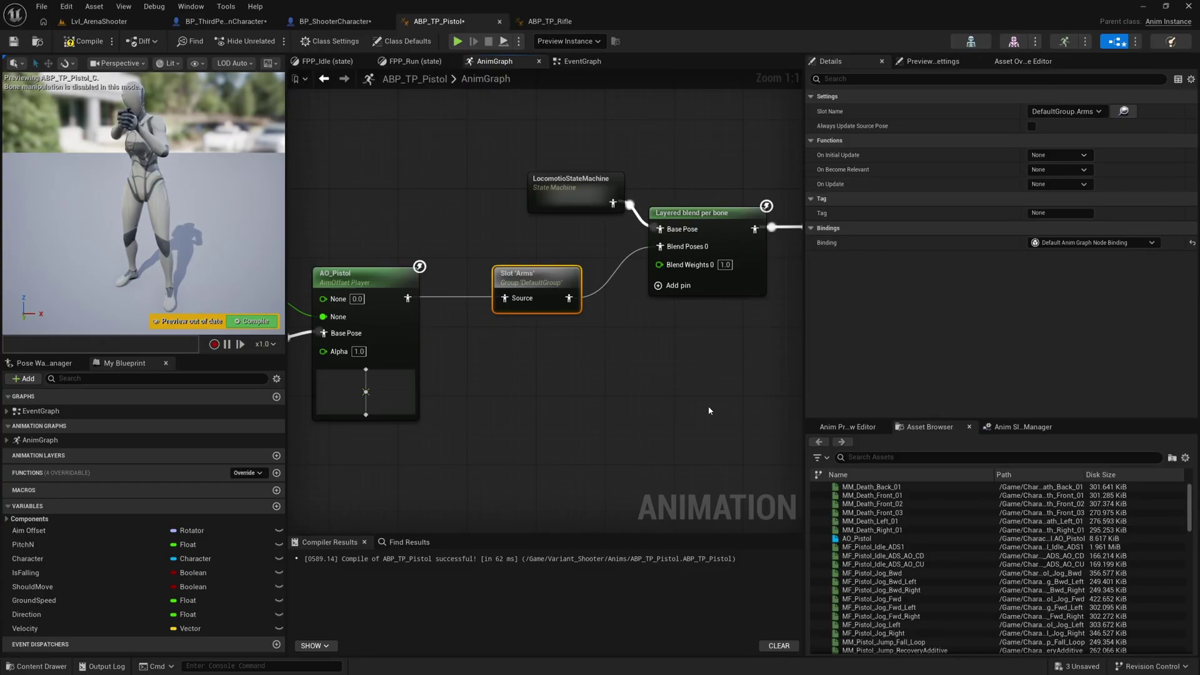
drag(598, 392, 530, 297)
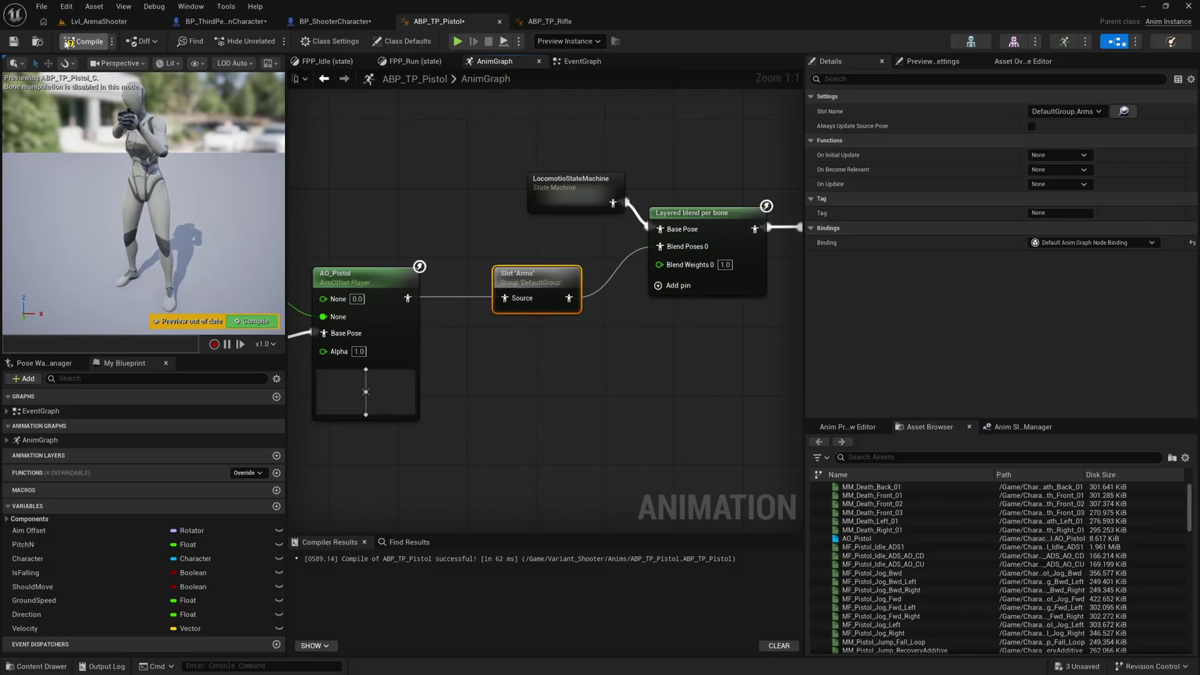
click(68, 42)
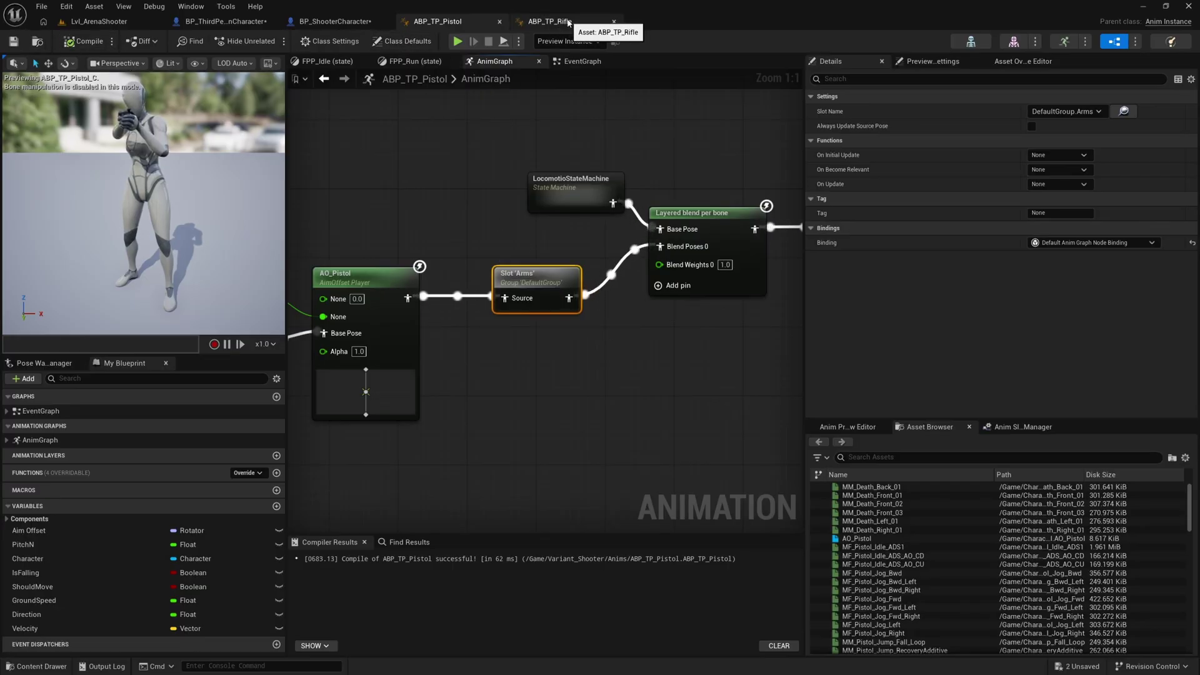
Step: Paste the Arms slot into ABP_TP_Rifle's AnimGraph, wire it between AO_Rifle and Blend Poses 0, and compile and save the Blueprint
click(568, 23)
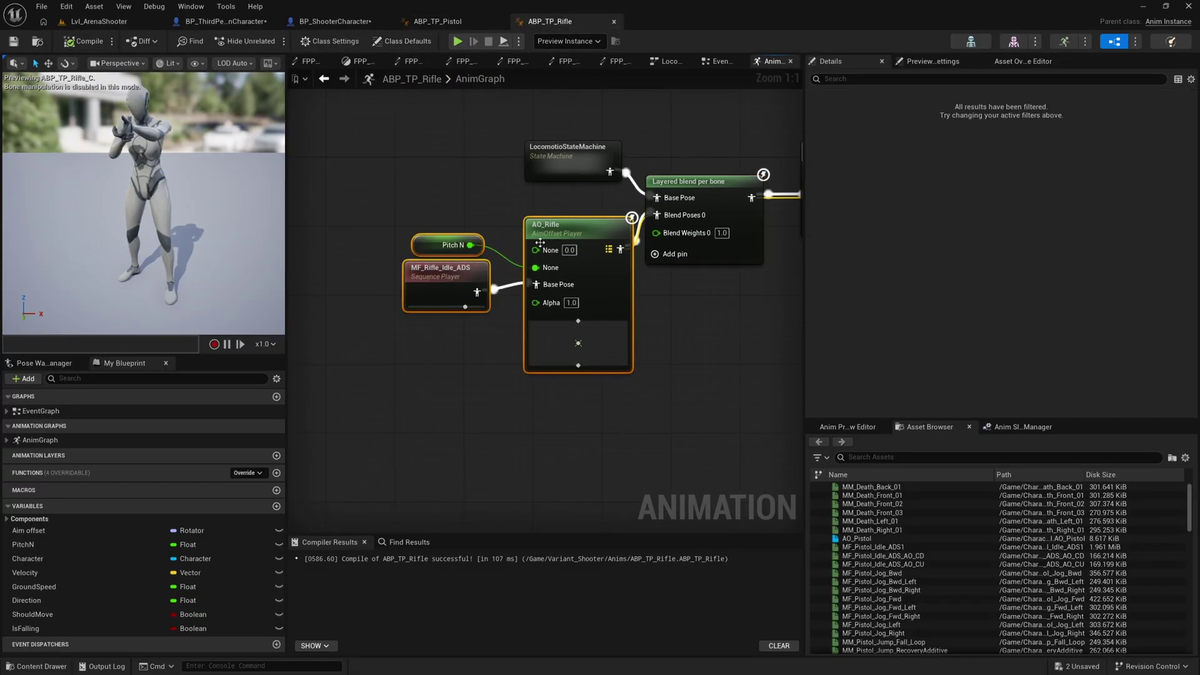
drag(544, 243, 345, 260)
key(ctrl+v)
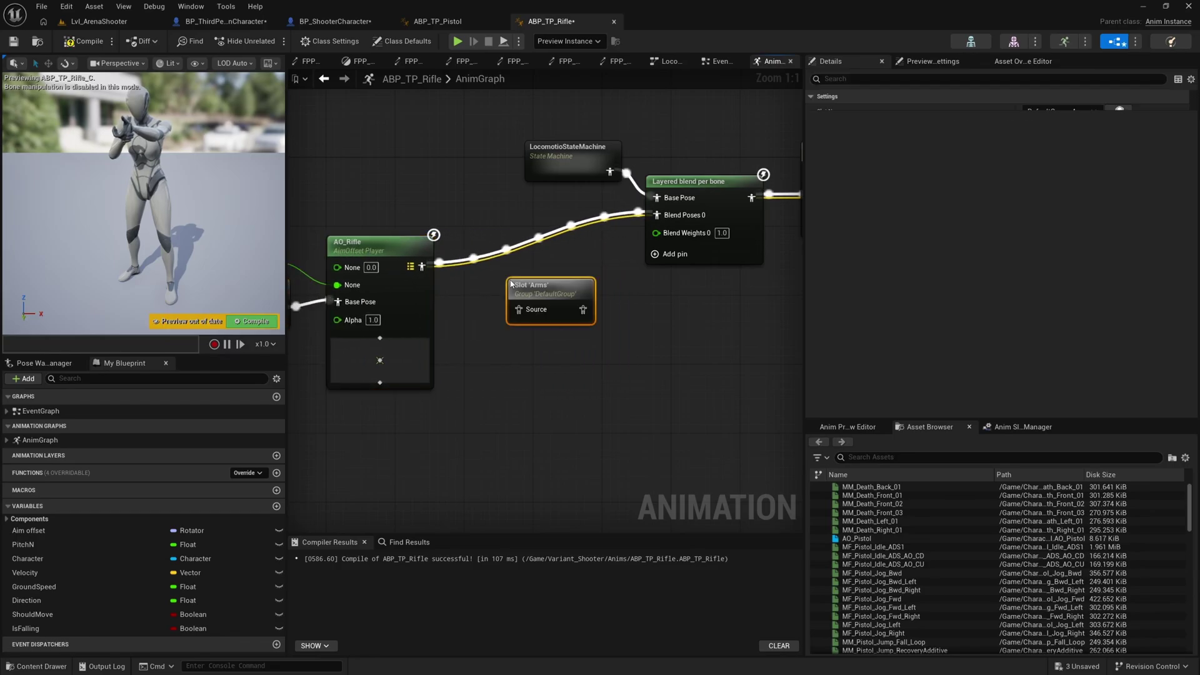
drag(510, 280, 502, 246)
drag(422, 267, 514, 283)
key(q)
drag(590, 267, 656, 215)
scroll(620, 291, down, 2)
click(76, 41)
click(14, 42)
Step: Play-test Lvl_ArenaShooter by picking up a rifle and firing at enemies to check the firing animation, and end the session
click(99, 21)
click(268, 41)
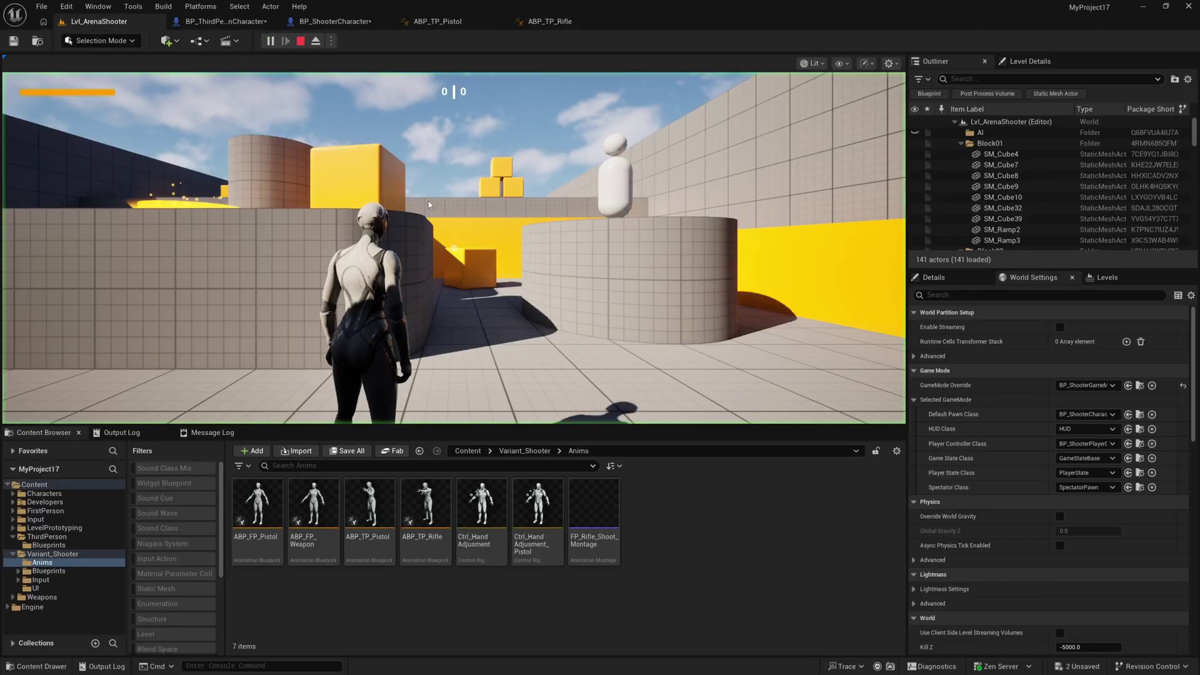
key(w)
key(w)
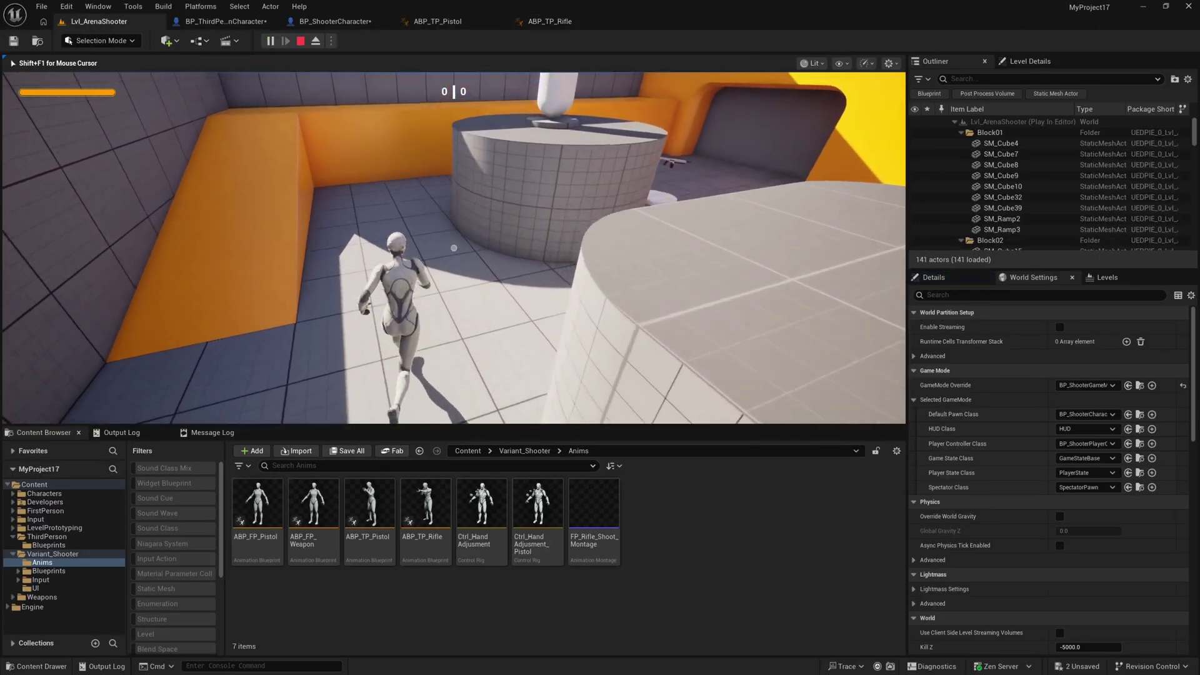
key(w)
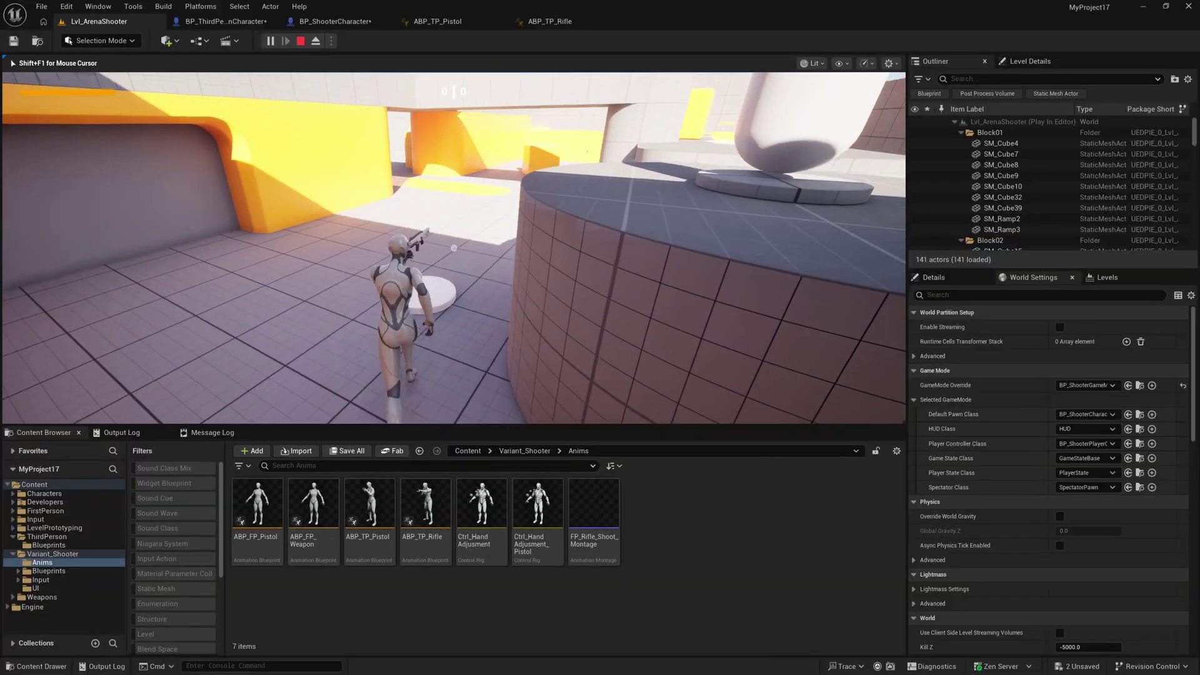
click(454, 248)
click(454, 248)
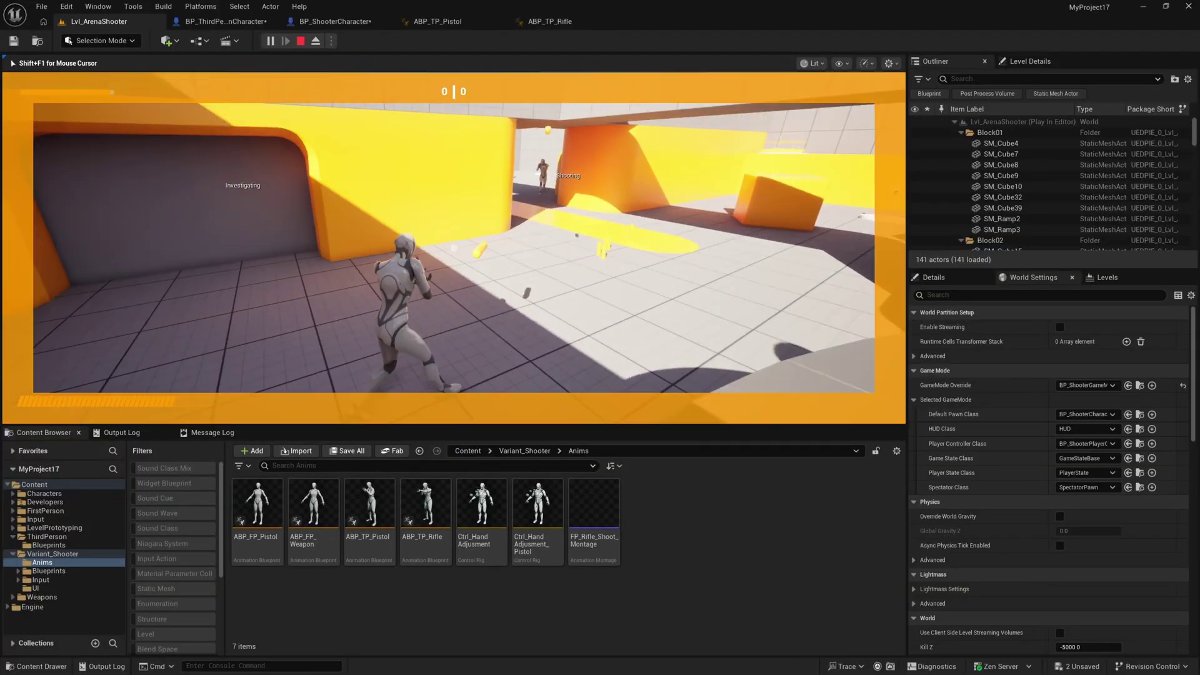
key(s)
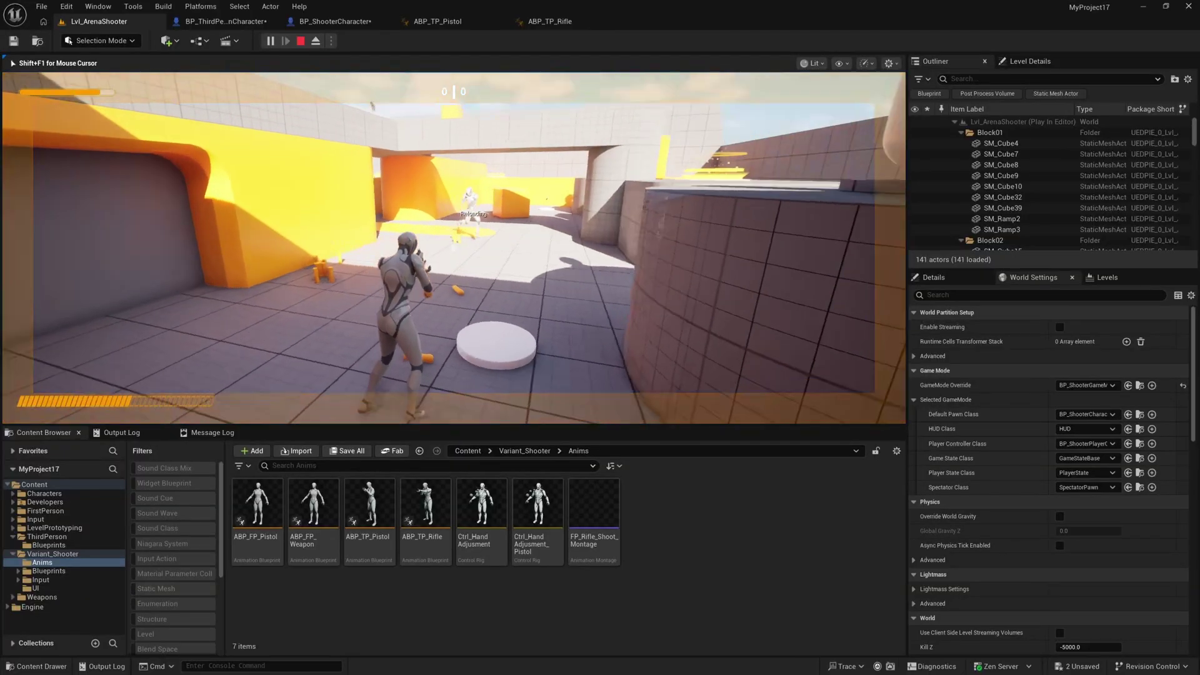
click(454, 248)
key(a)
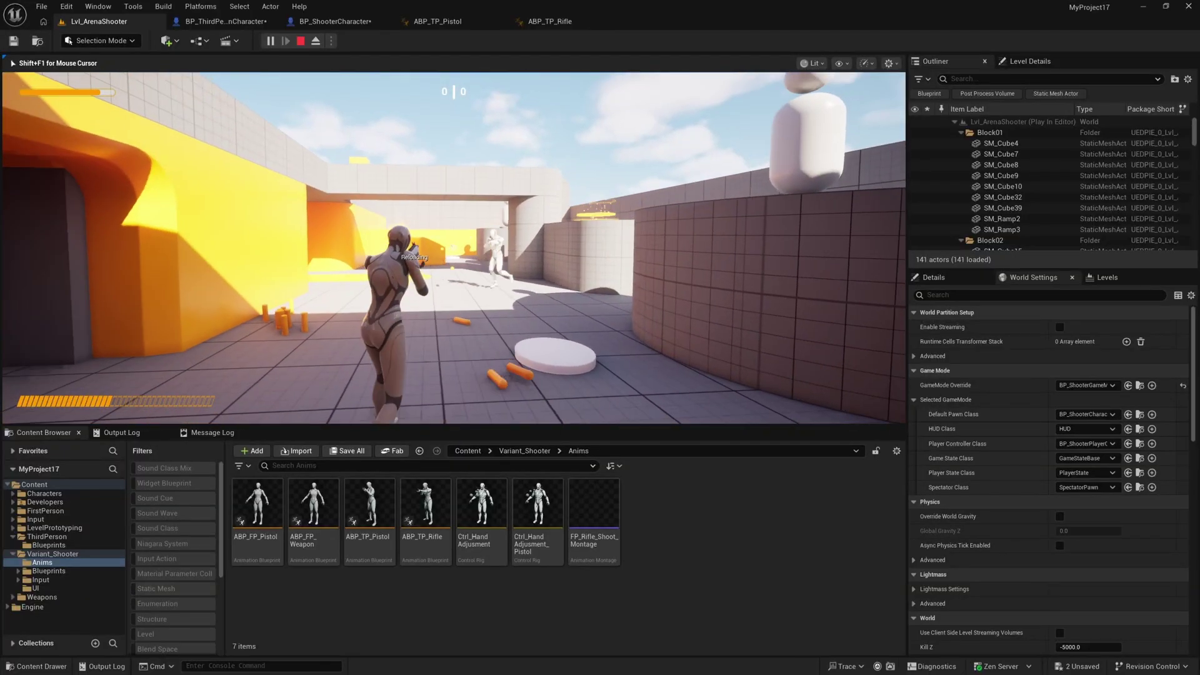
key(w)
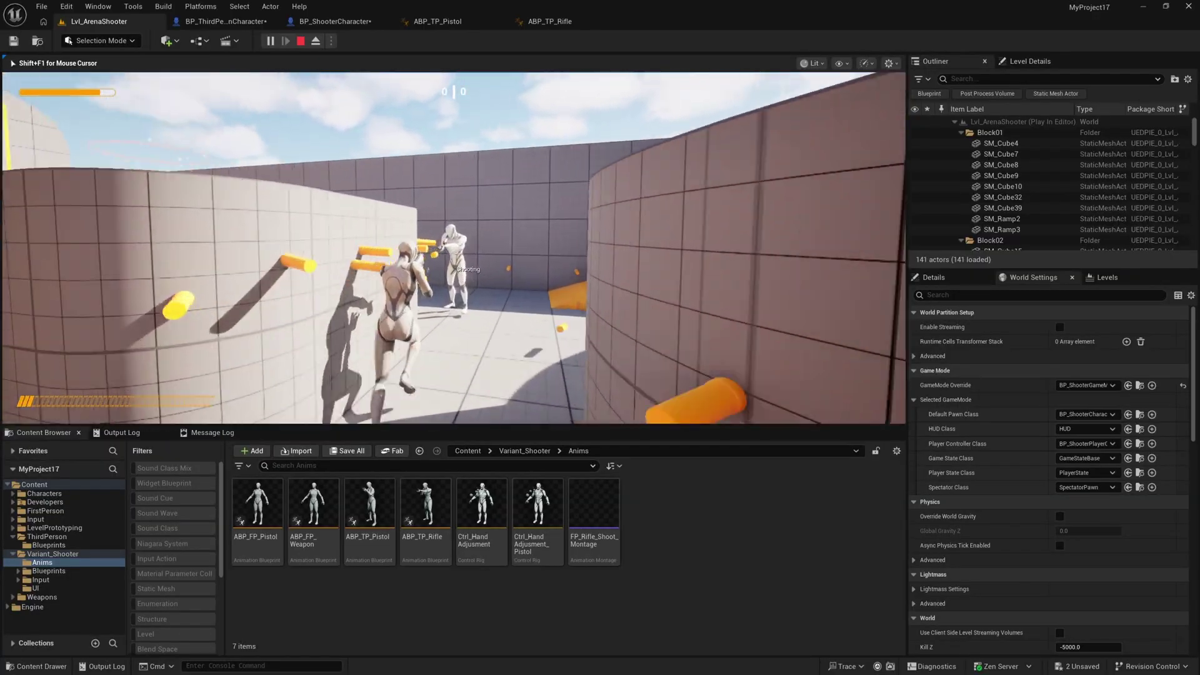
key(w)
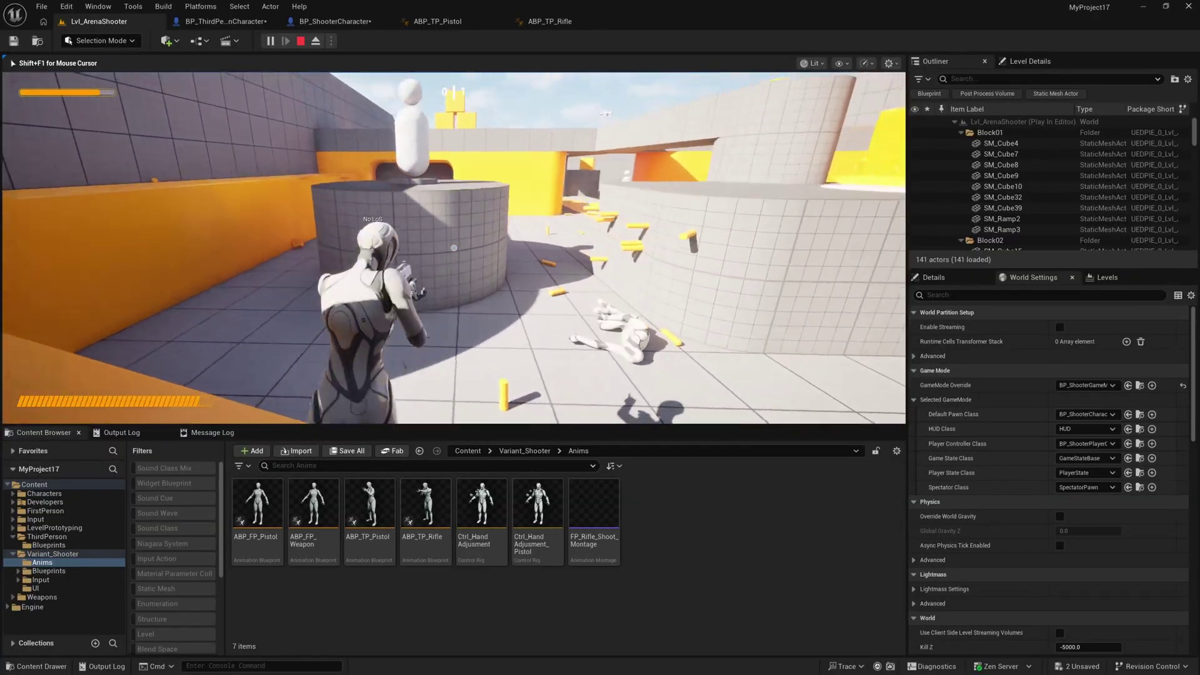
key(Escape)
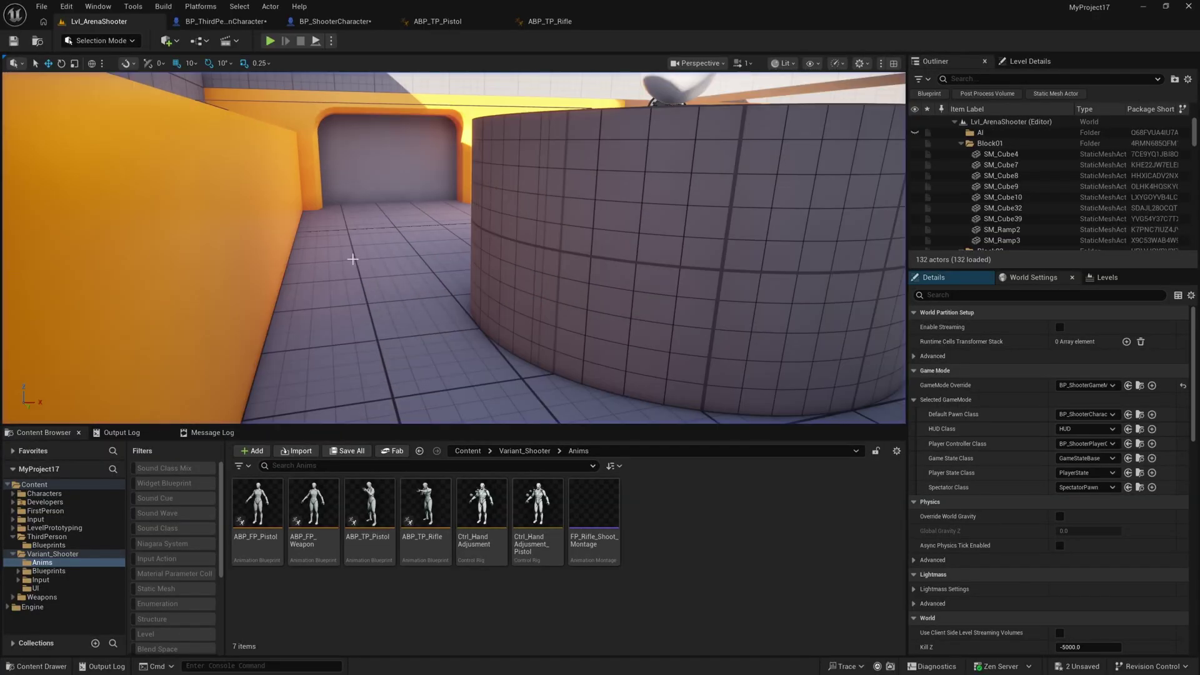
key(s)
right_drag(361, 257, 433, 285)
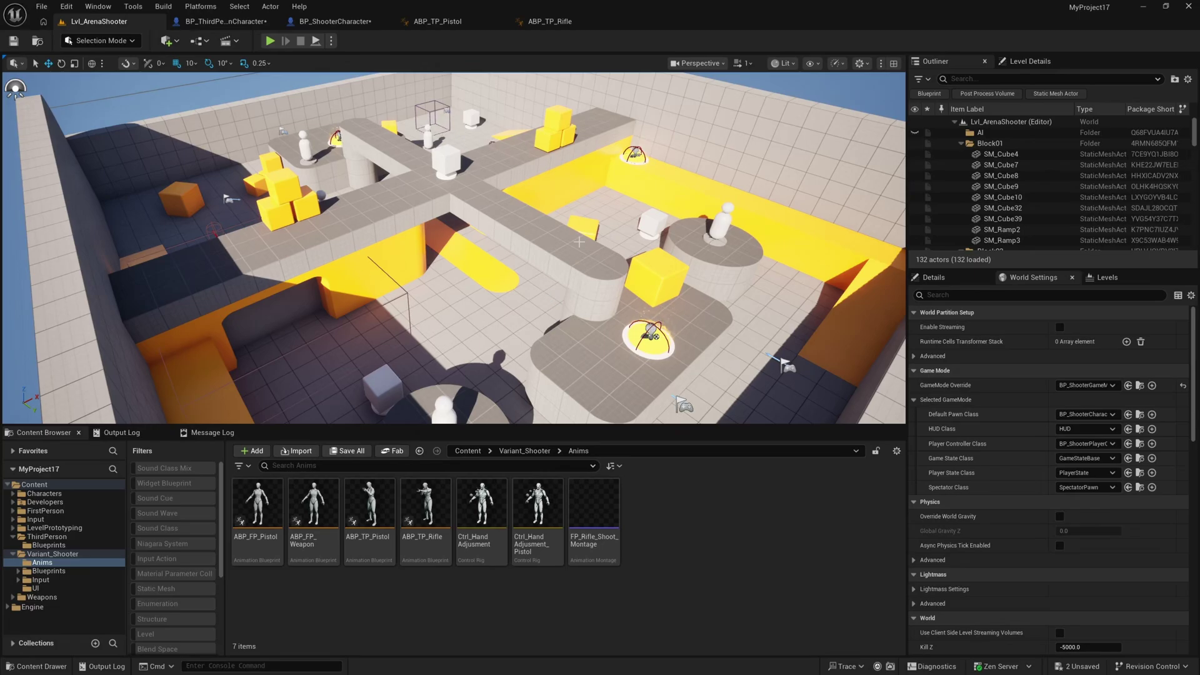
right_drag(423, 248, 441, 223)
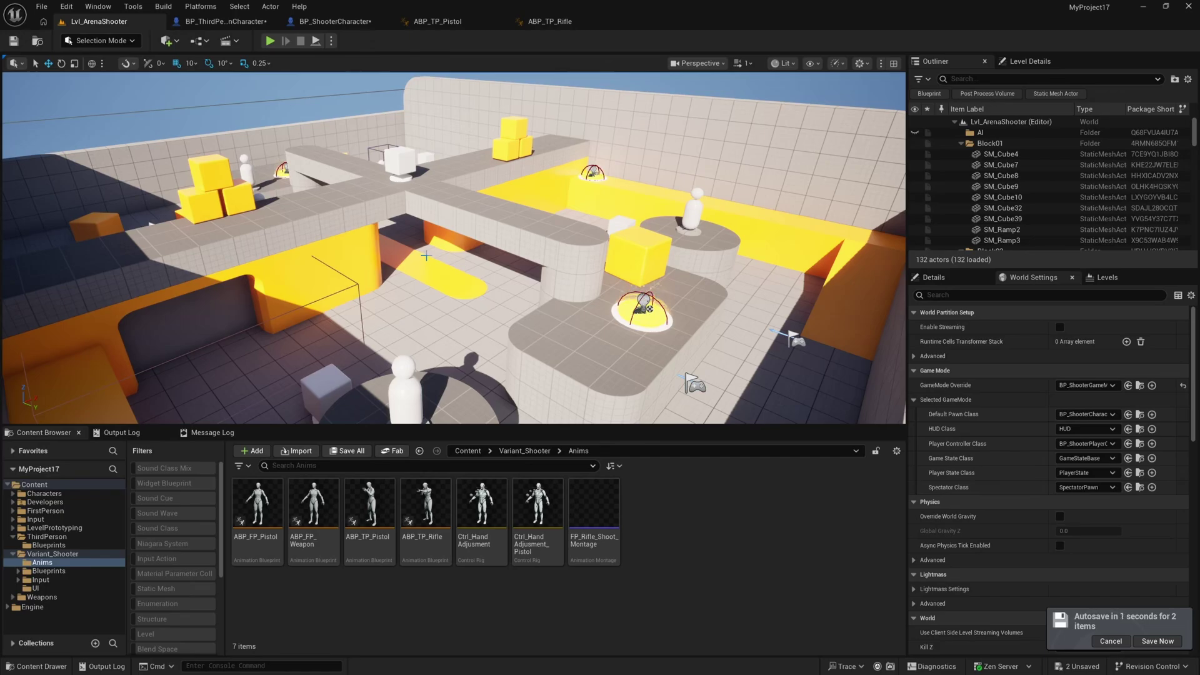
Step: Run another play session, moving around the arena with a picked-up weapon to check aiming up and across elevated areas, and end it
click(270, 41)
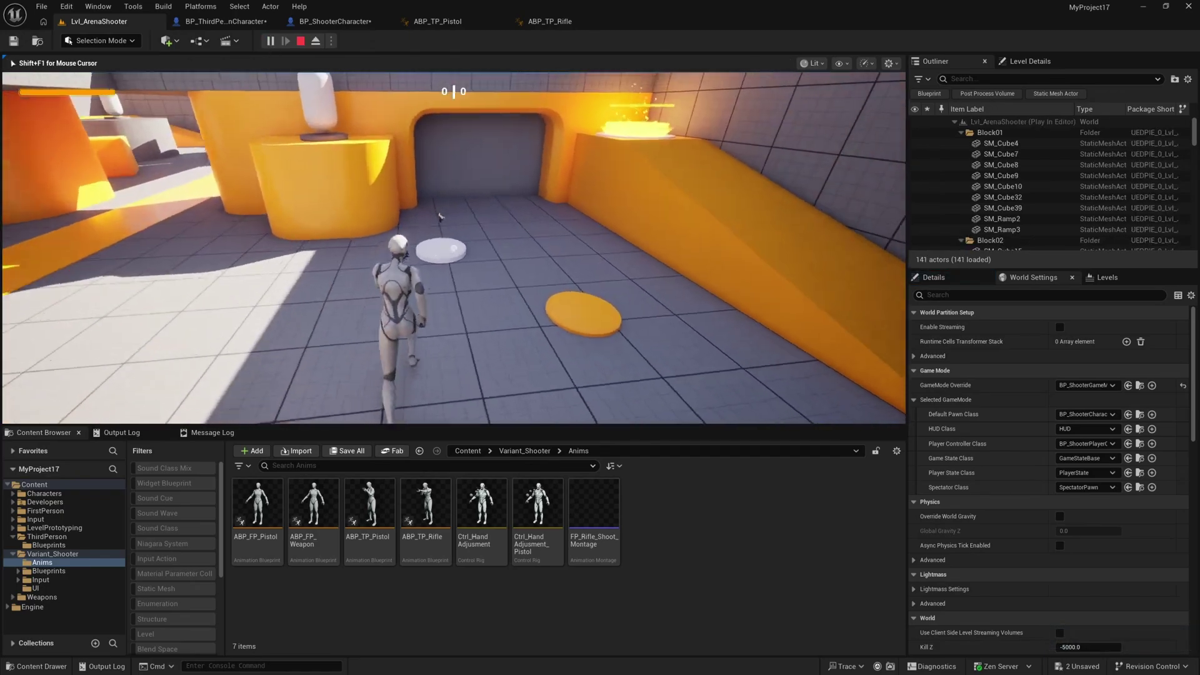
key(w)
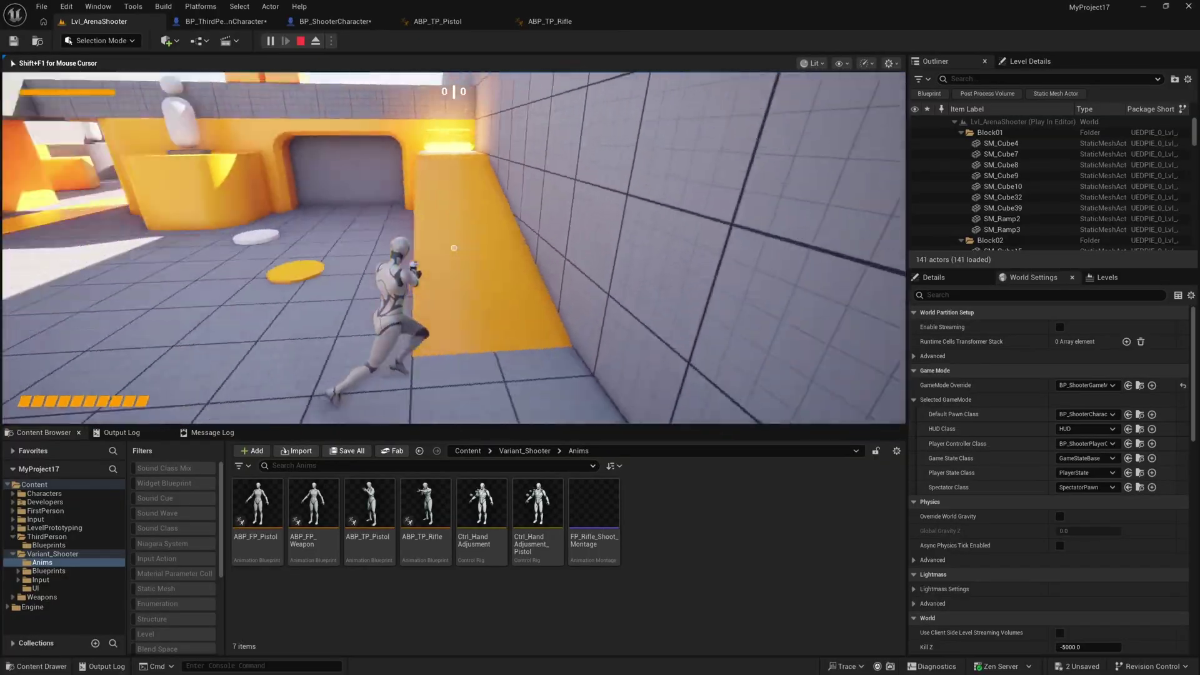
key(w)
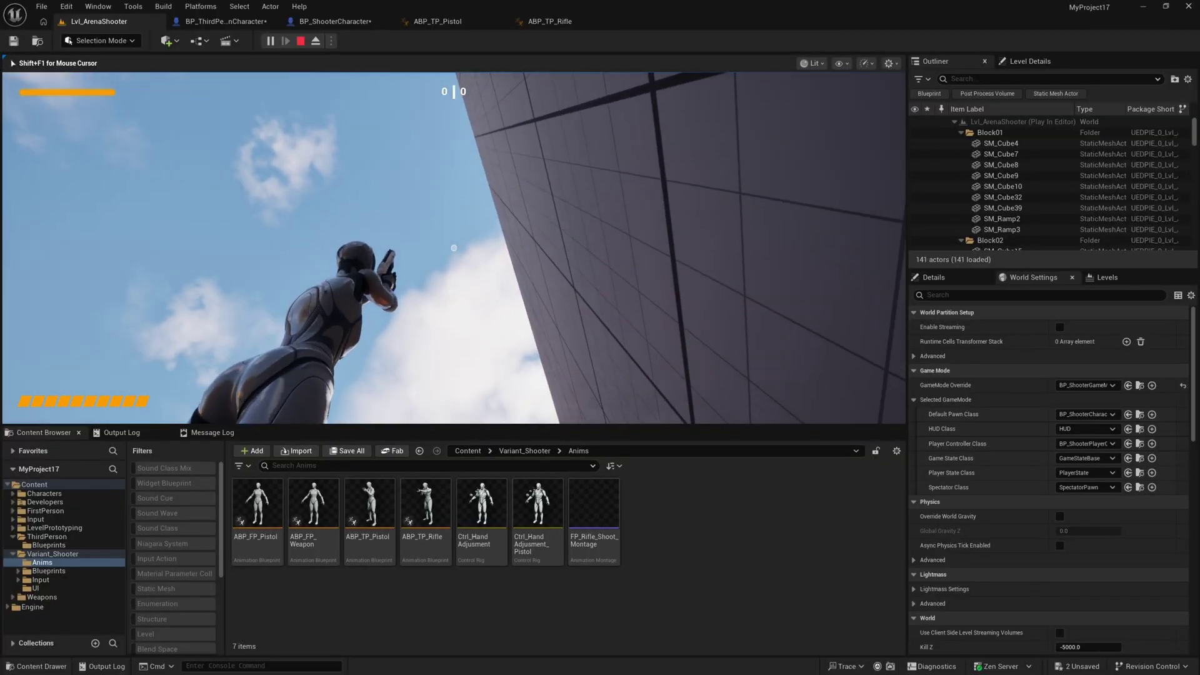
key(w)
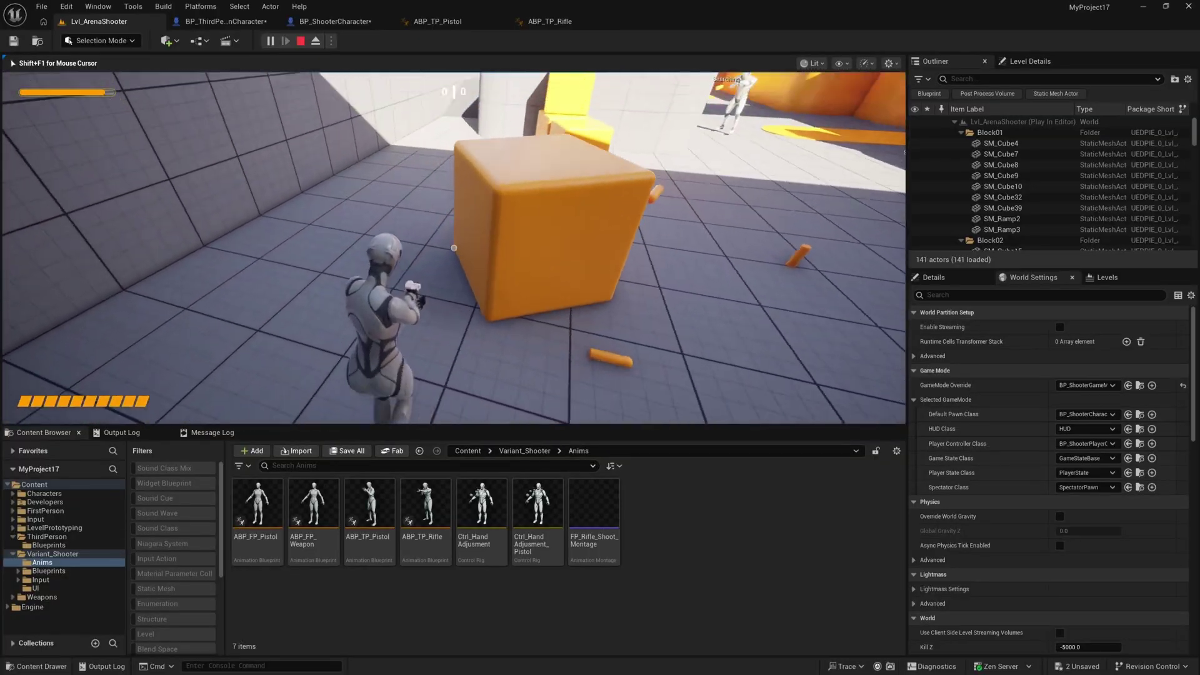
key(w)
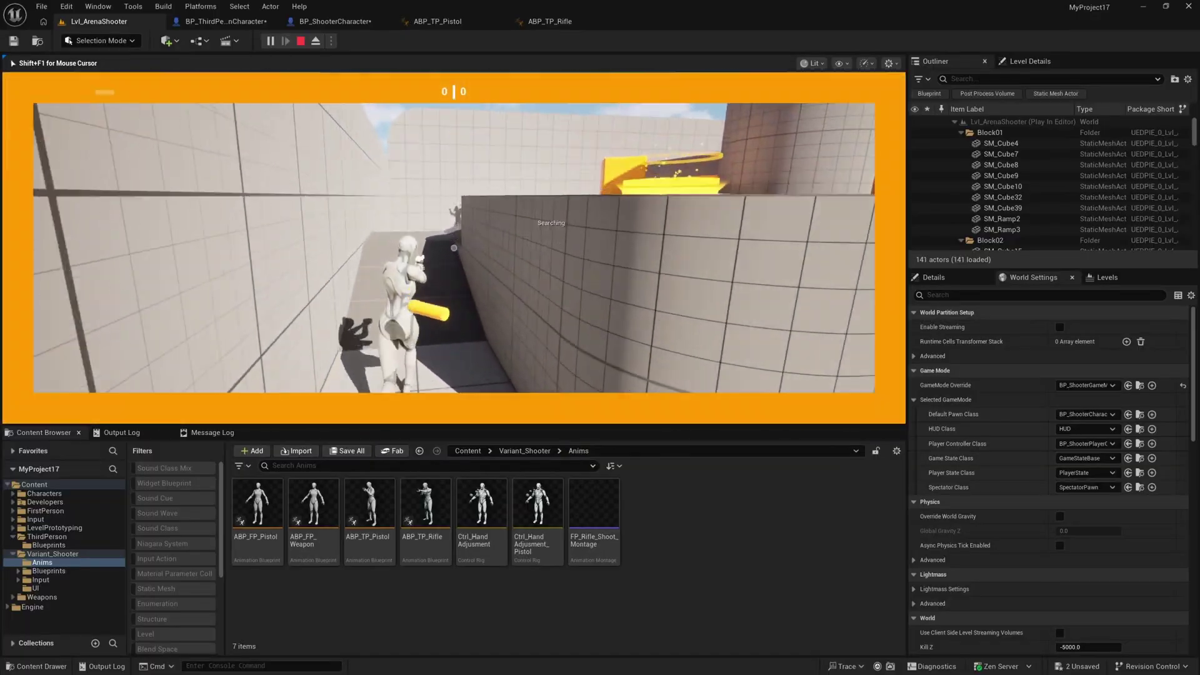
key(w)
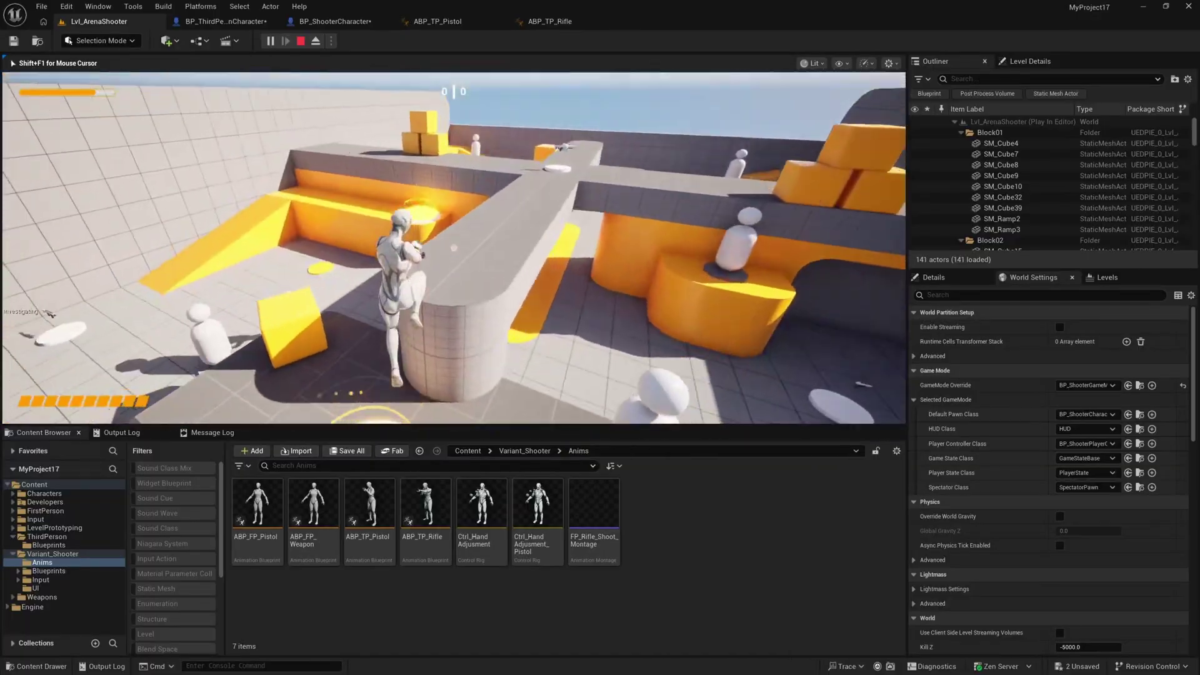
key(w)
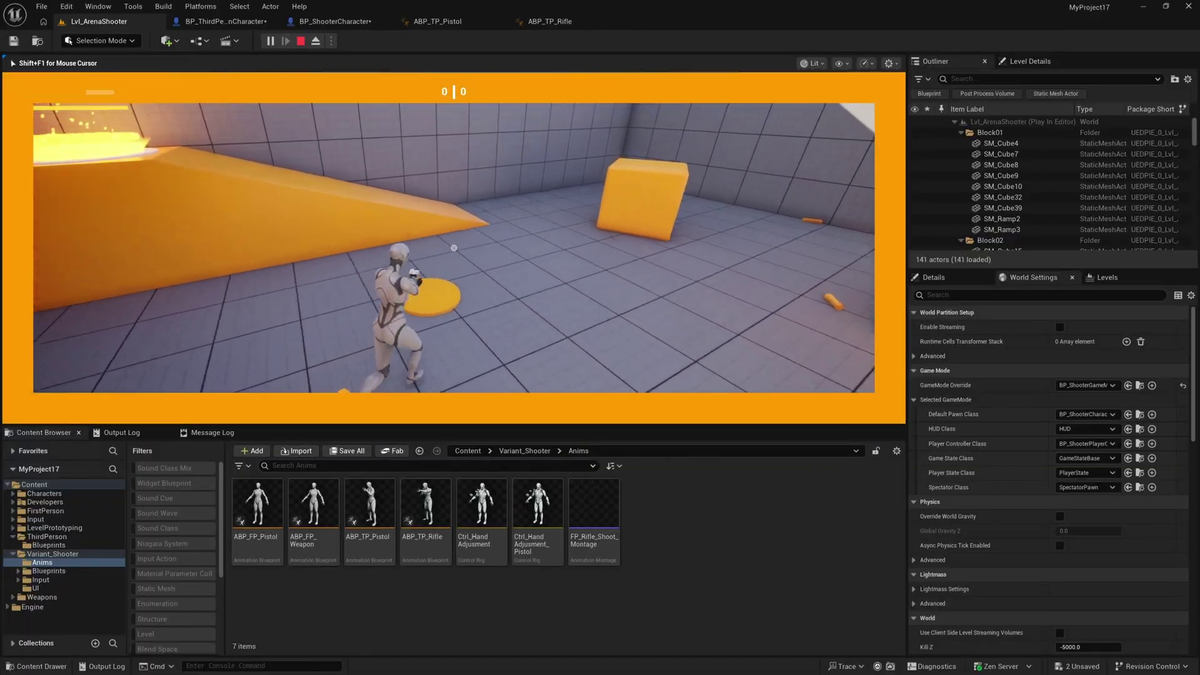
key(w)
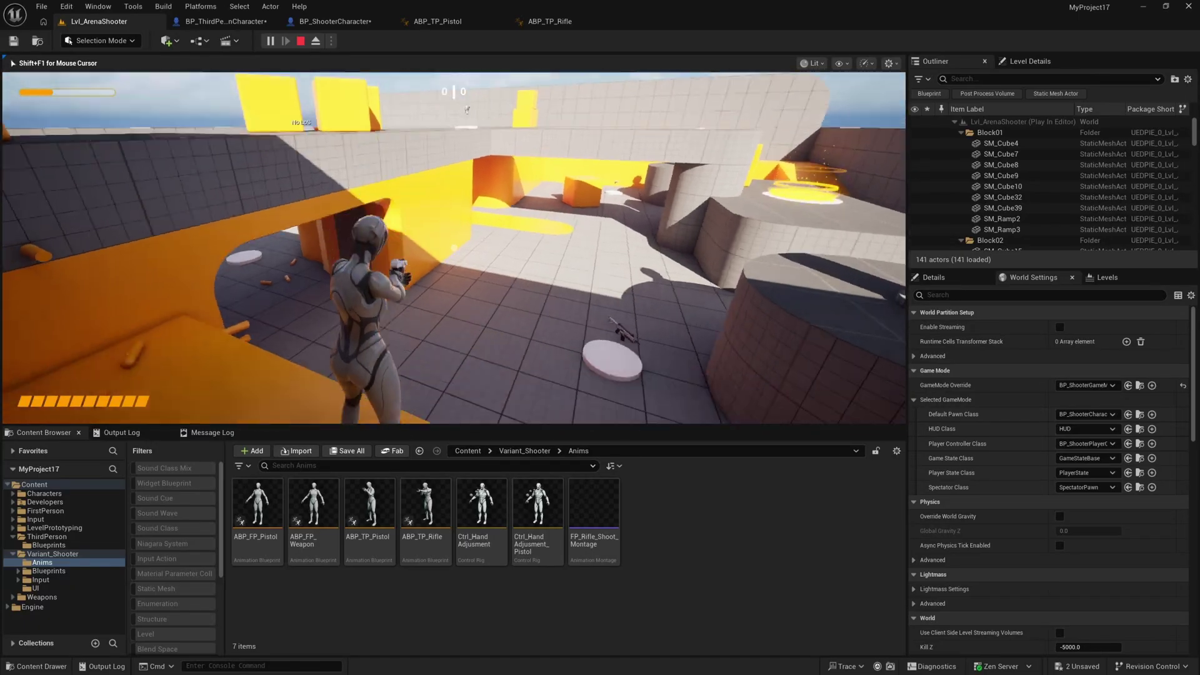
key(Escape)
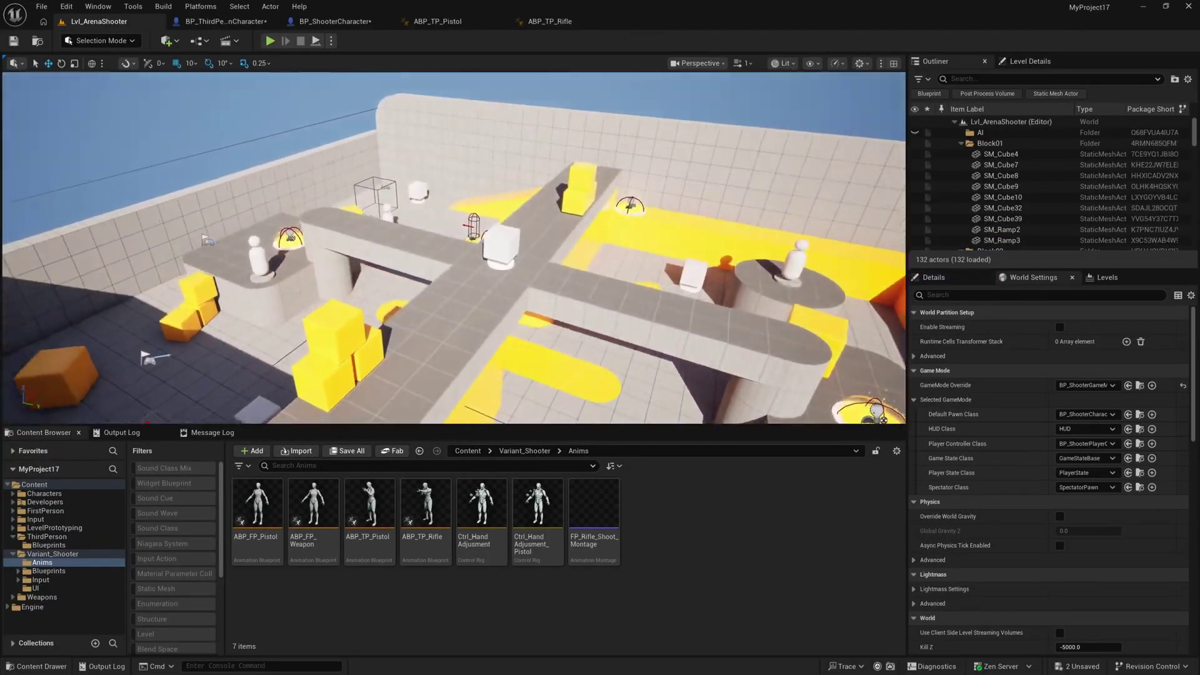
key(s)
right_drag(453, 247, 393, 229)
key(w)
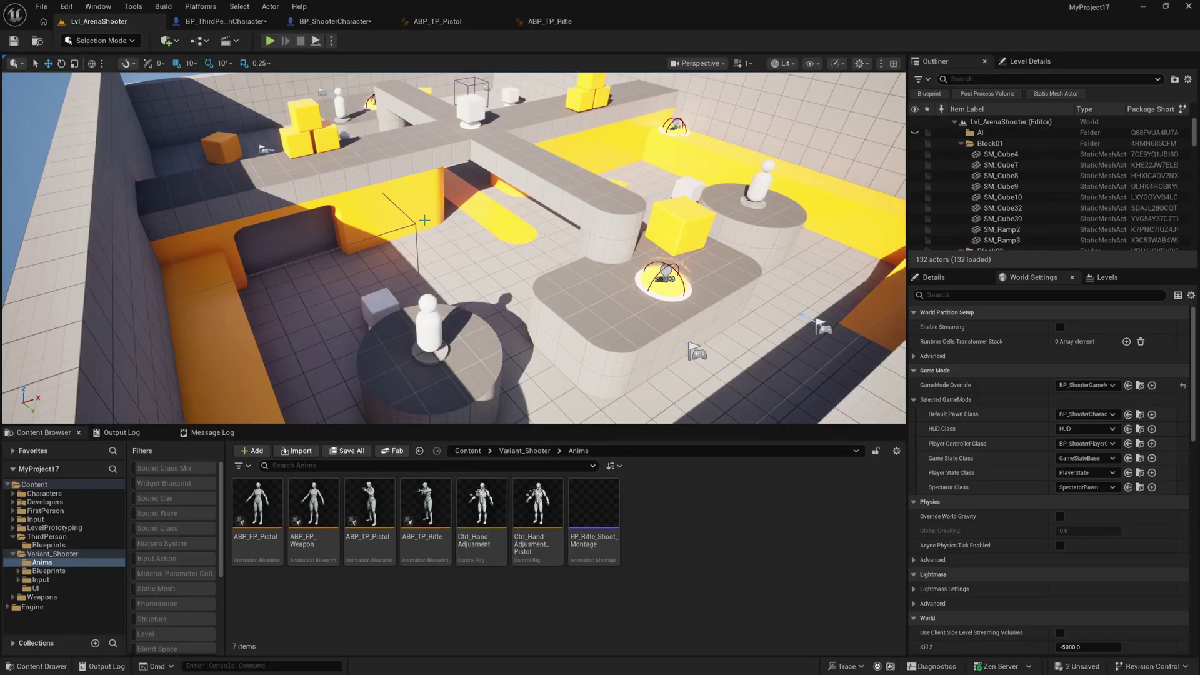
scroll(412, 214, down, 8)
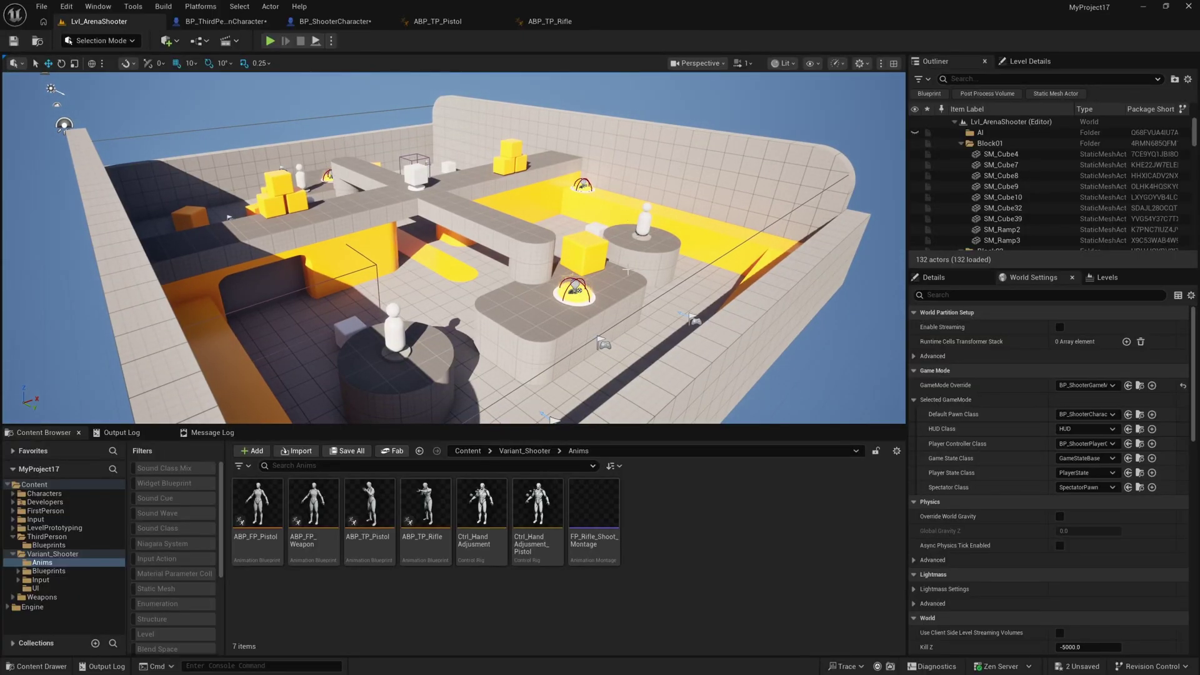
Step: Start a further play session and fire different weapons while running along the upper walkways
click(270, 40)
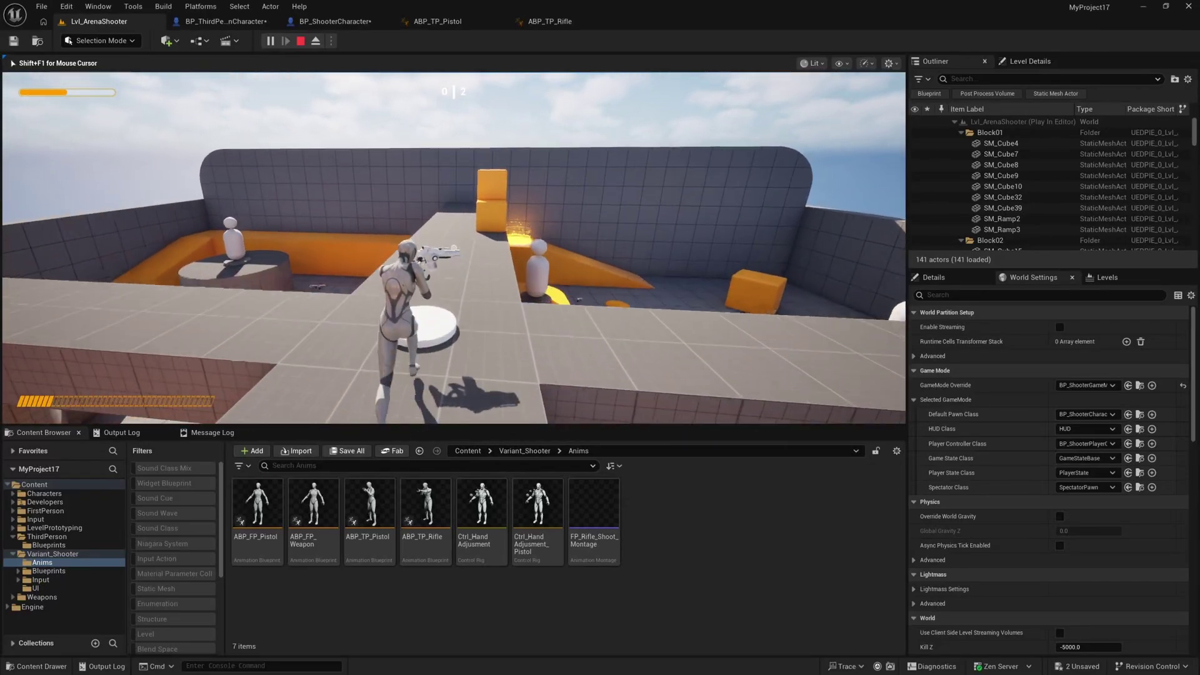
key(w)
click(454, 248)
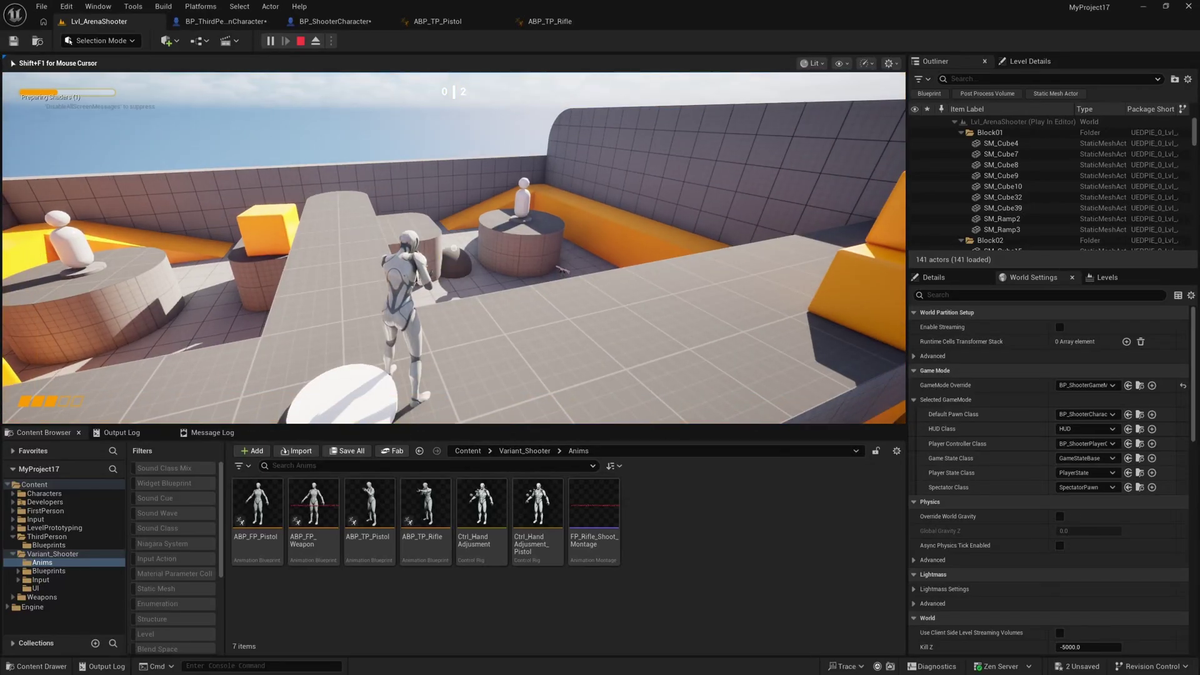
click(453, 248)
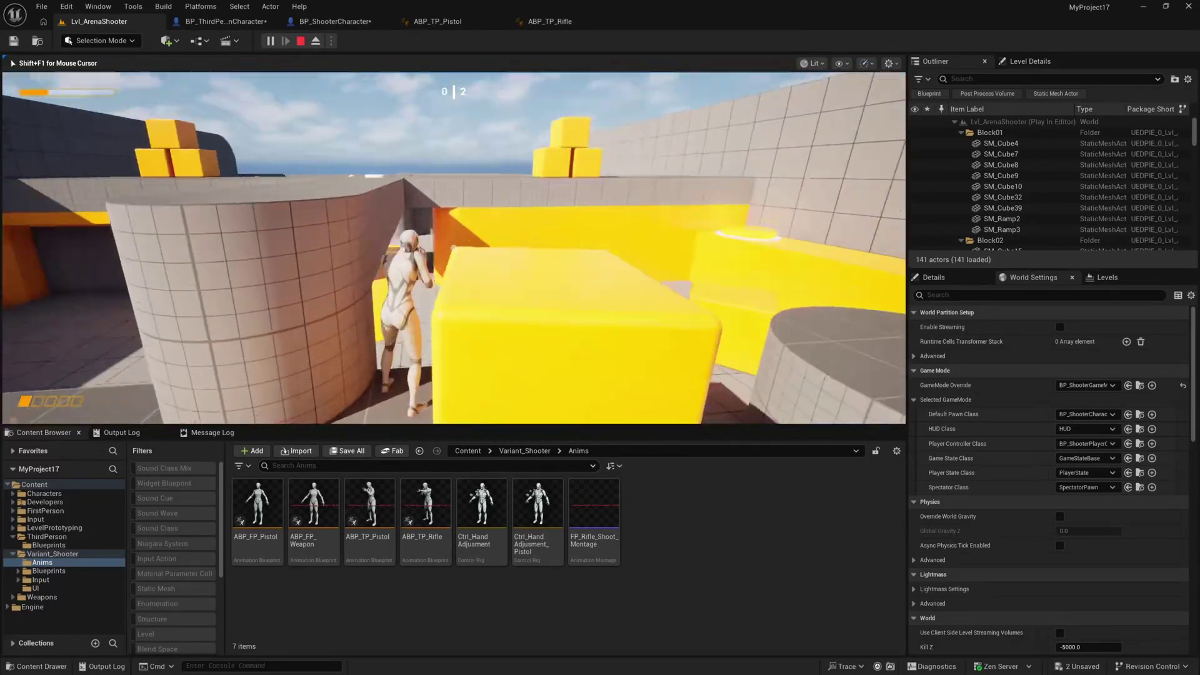